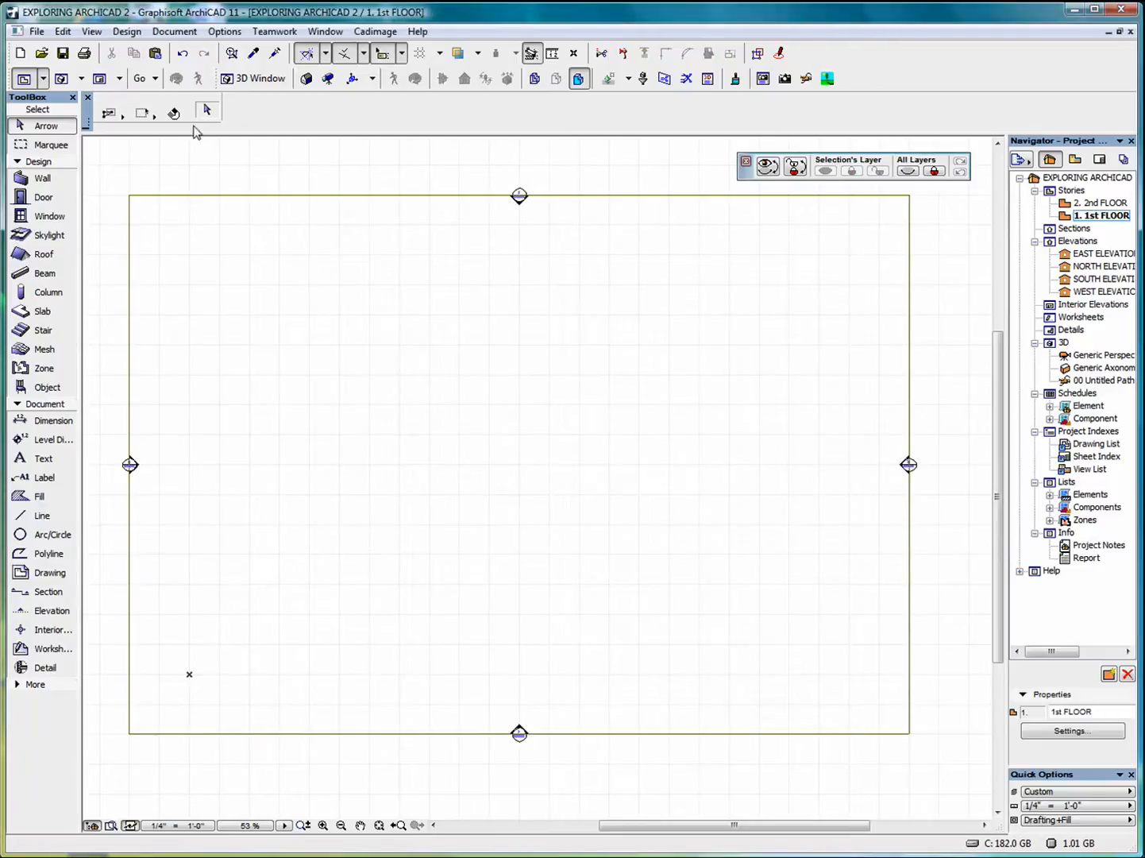
Examine the Grid System settings for general options, grid elements, naming rules and grid positions, then close them.
{"action": "left_click", "coordinate": [127, 33]}
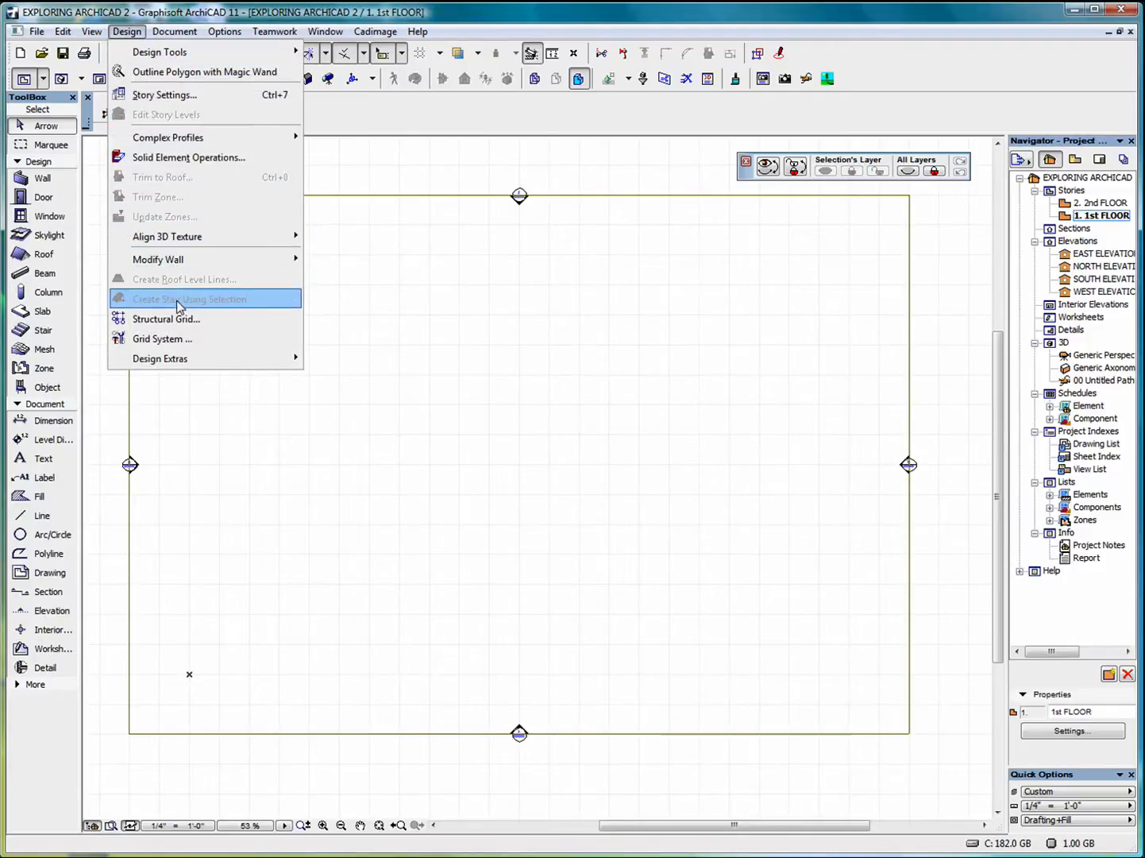
{"action": "left_click", "coordinate": [162, 338]}
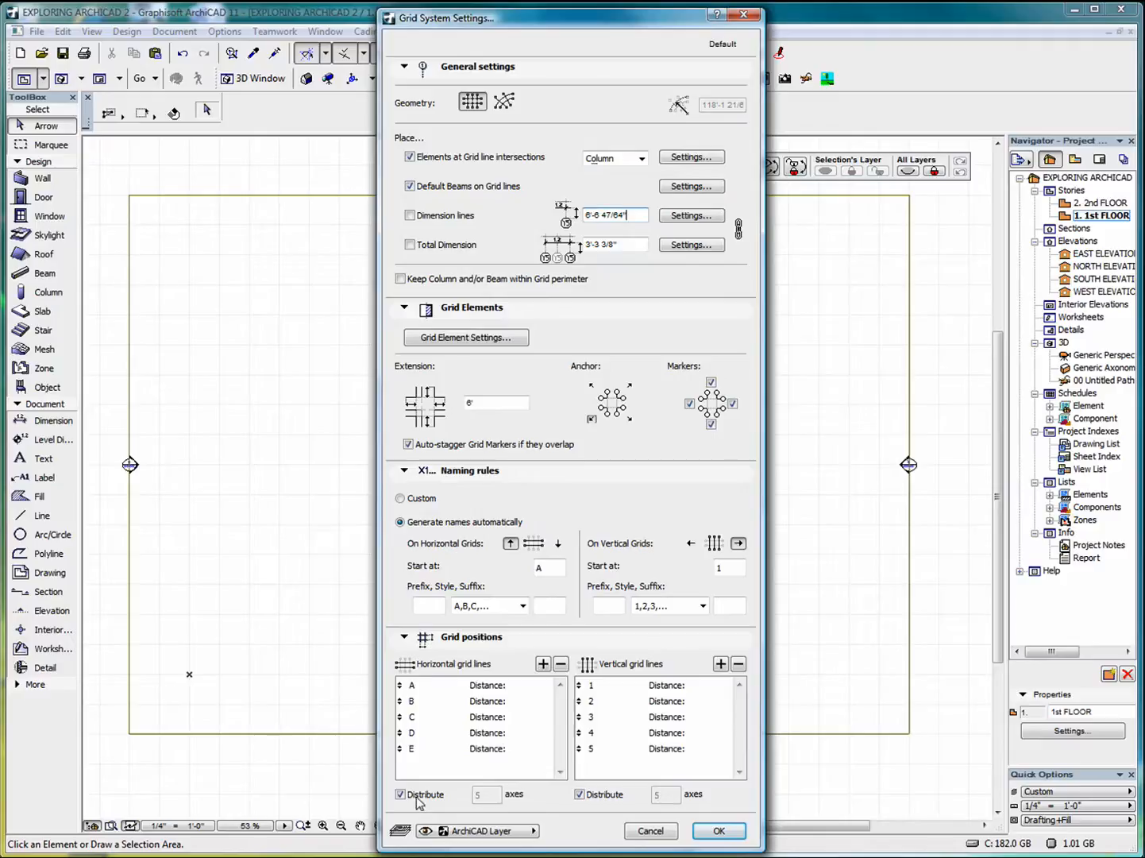
{"action": "left_click", "coordinate": [719, 834]}
{"action": "left_click", "coordinate": [652, 831]}
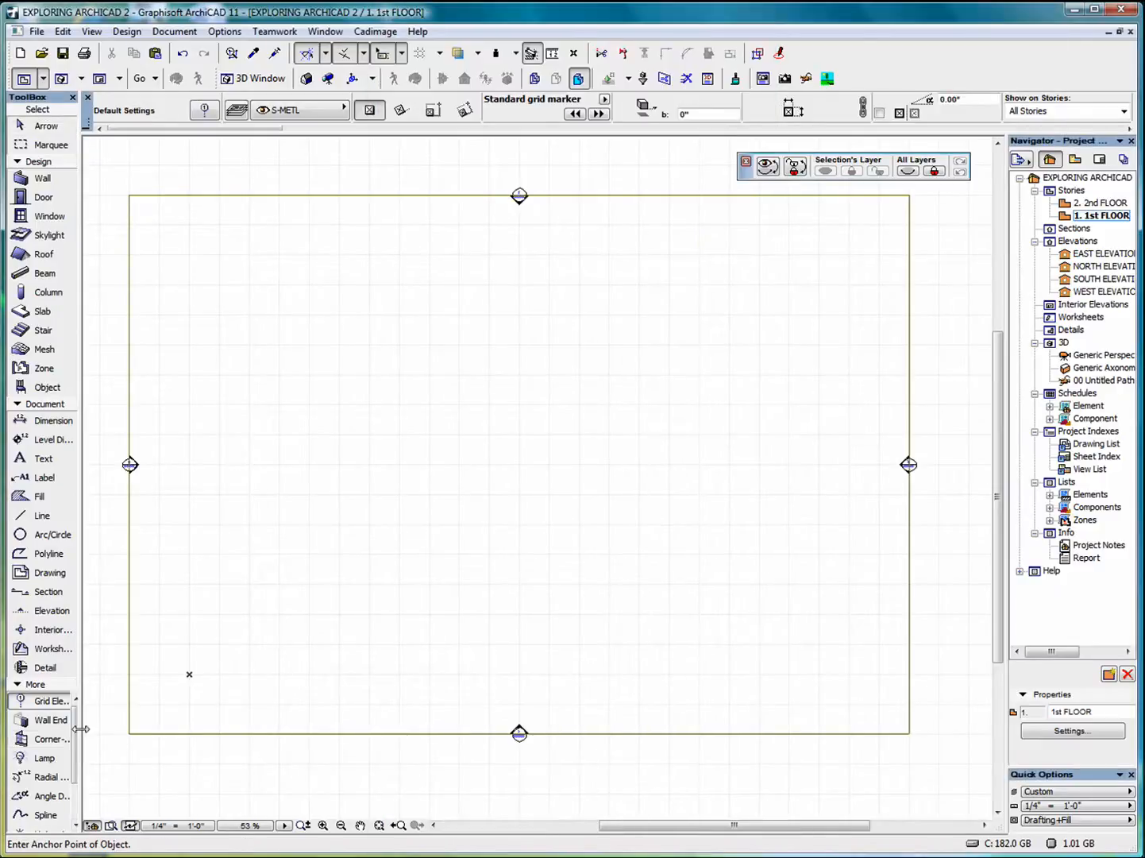
Review the Grid Element tool's default settings section by section: Floor Plan, Section/Elevation, Naming rules, Marker and 3D View.
{"action": "double_click", "coordinate": [39, 703]}
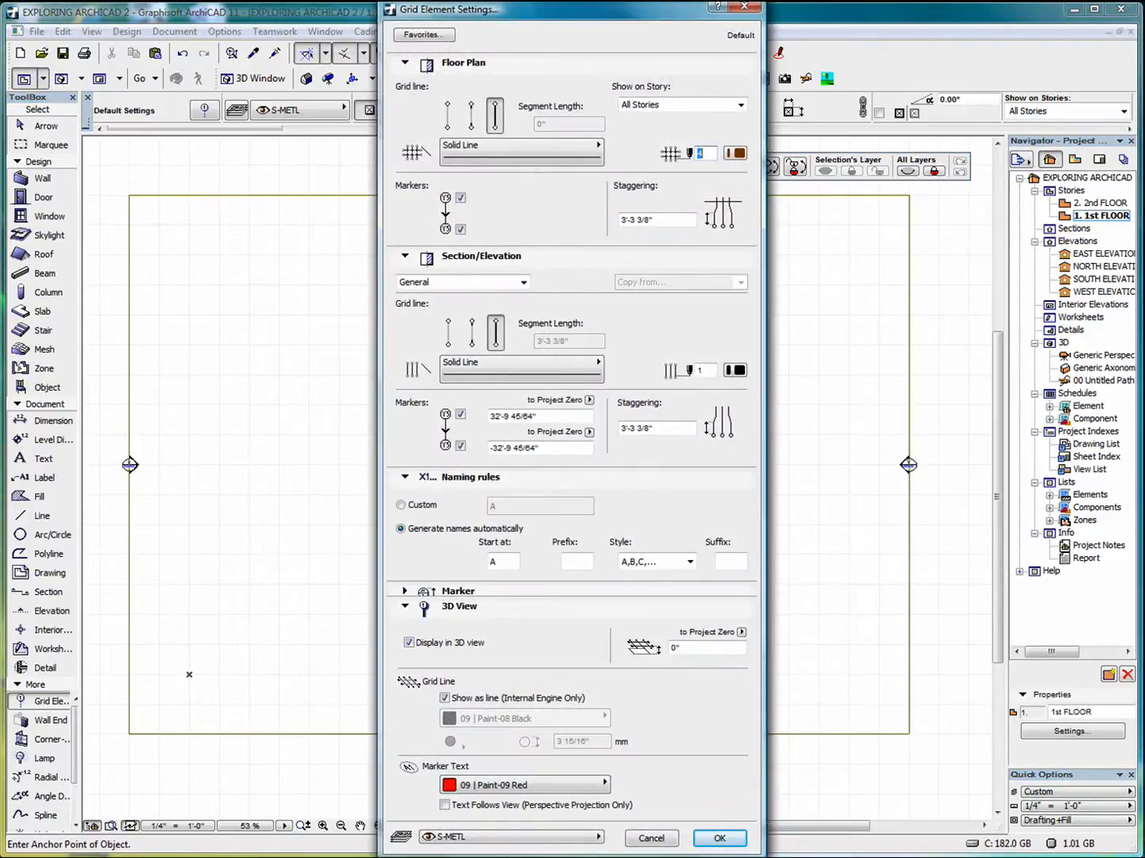
{"action": "left_click", "coordinate": [406, 590]}
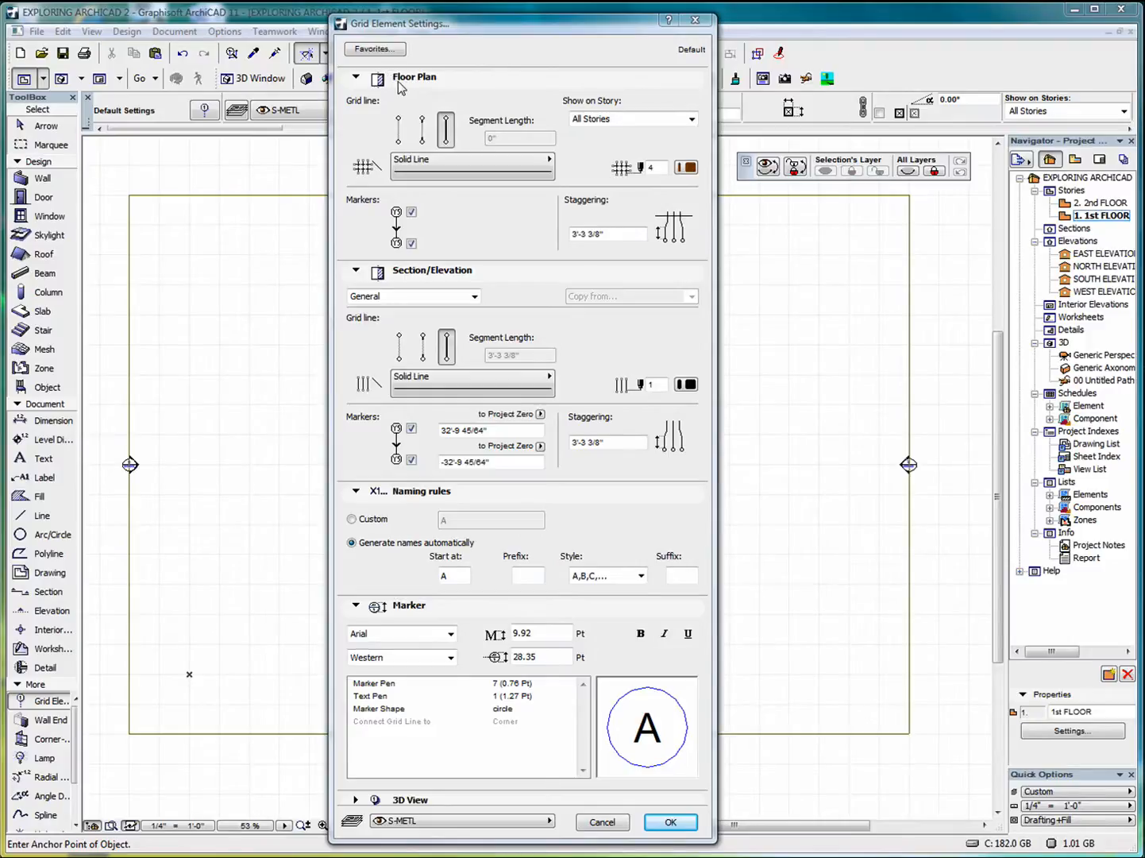
{"action": "left_click", "coordinate": [357, 77]}
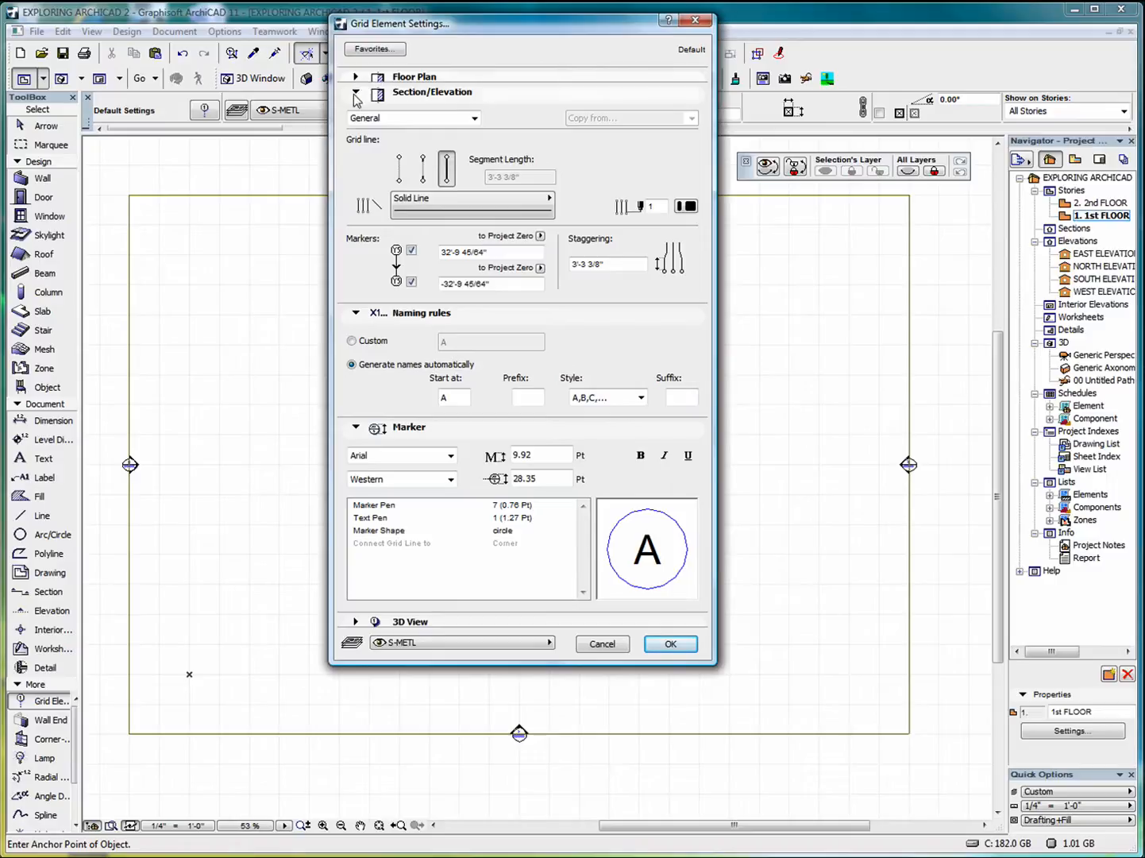
{"action": "left_click", "coordinate": [357, 93]}
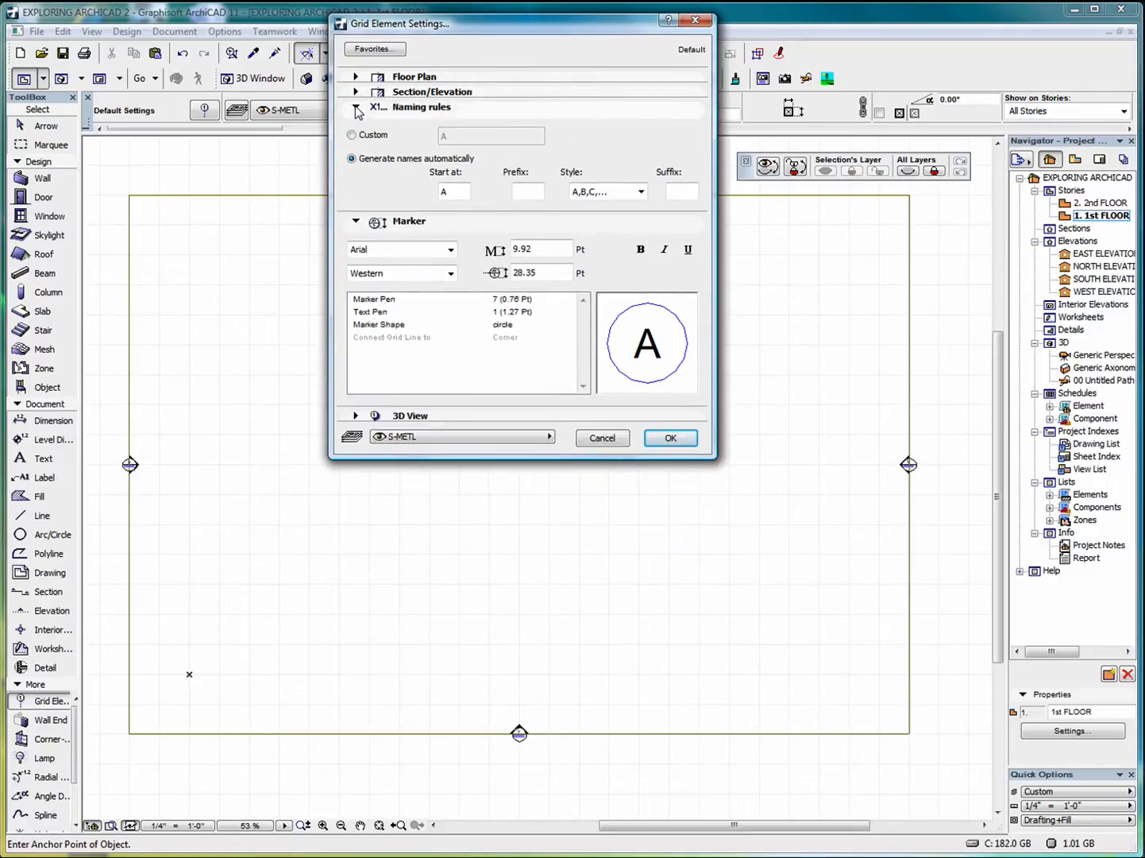
{"action": "left_click", "coordinate": [357, 109]}
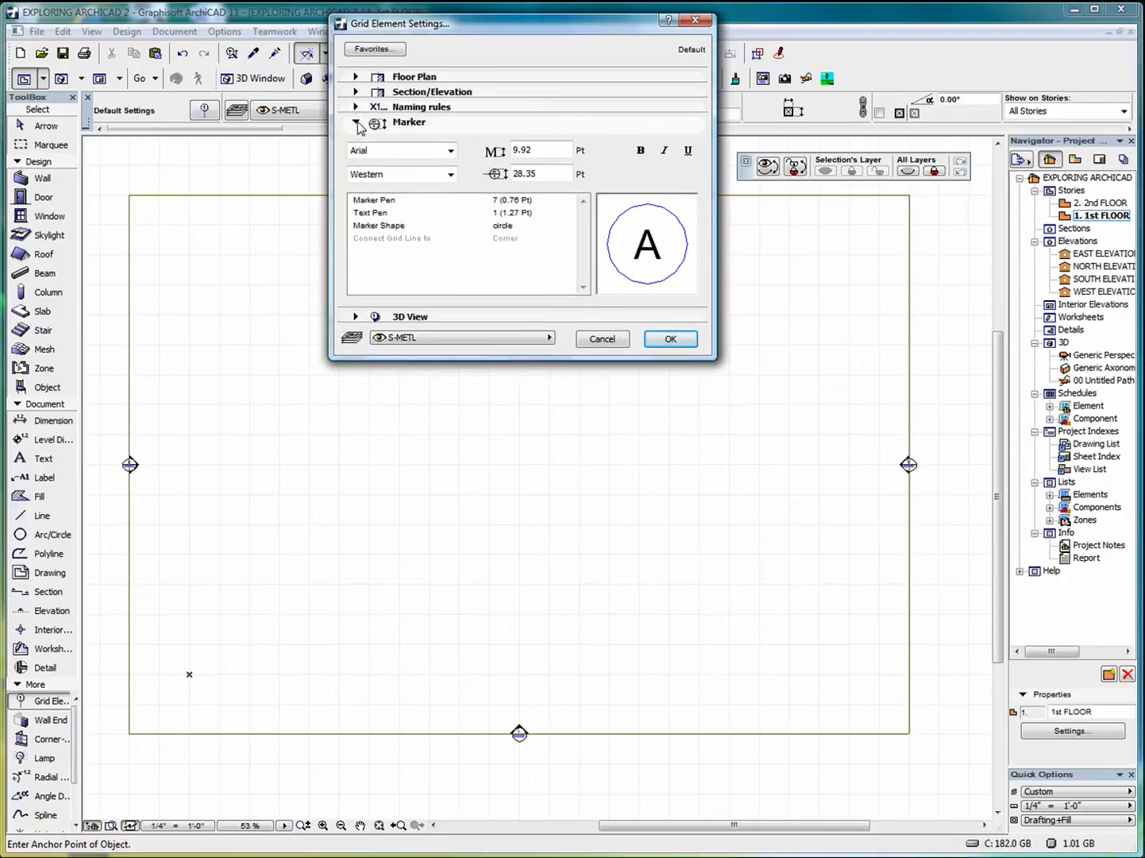
{"action": "left_click", "coordinate": [357, 123]}
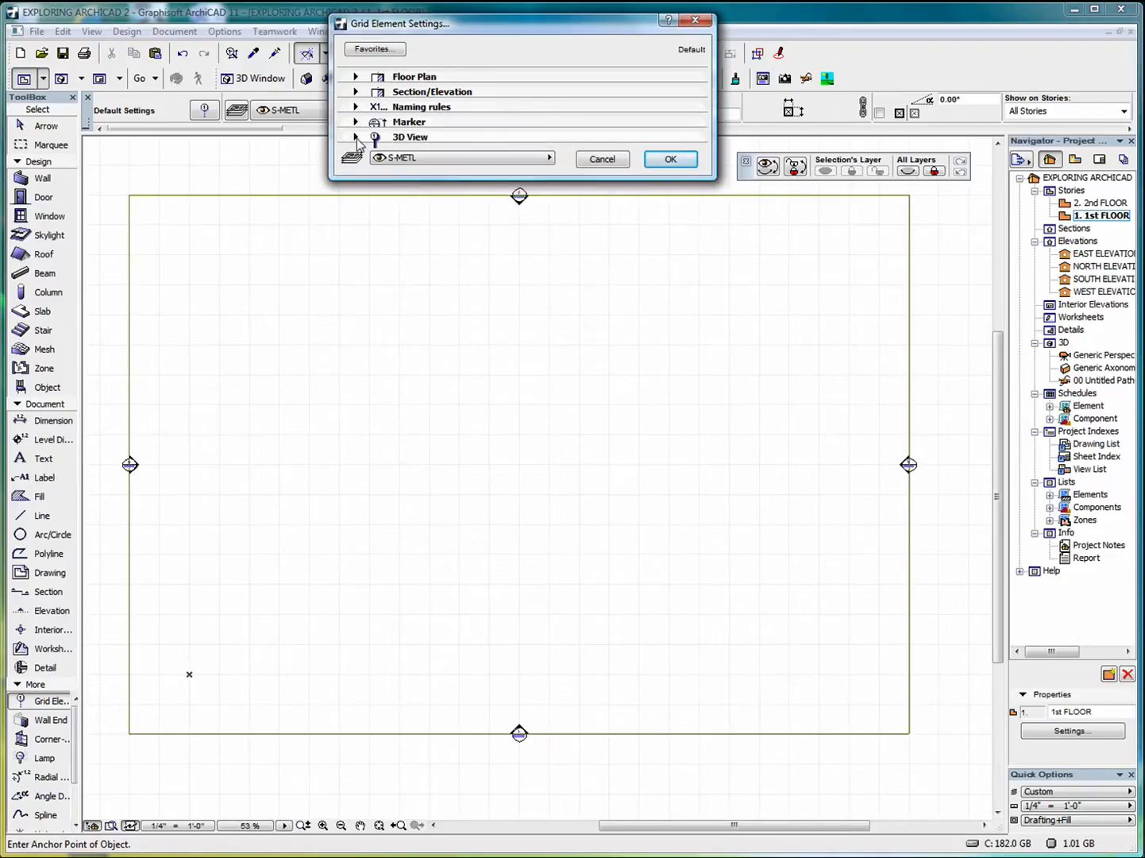
{"action": "left_click", "coordinate": [358, 138]}
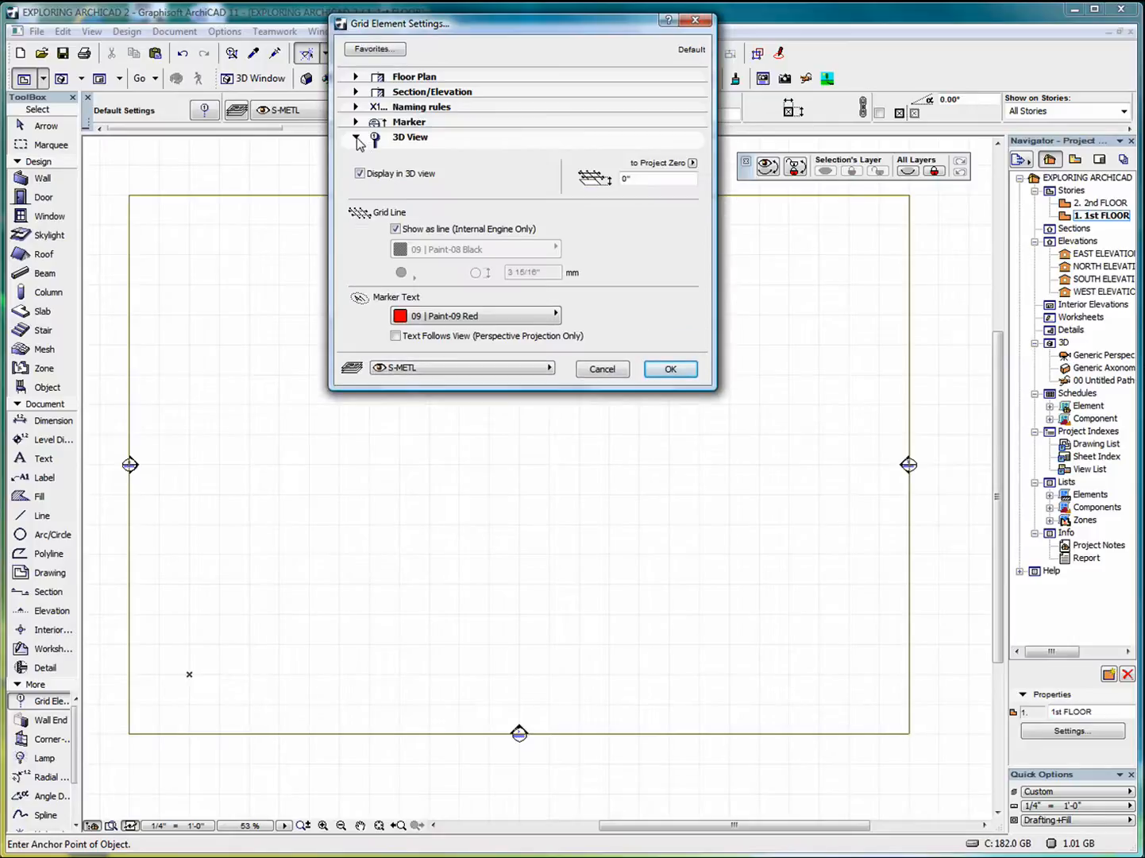
{"action": "key", "text": "Return"}
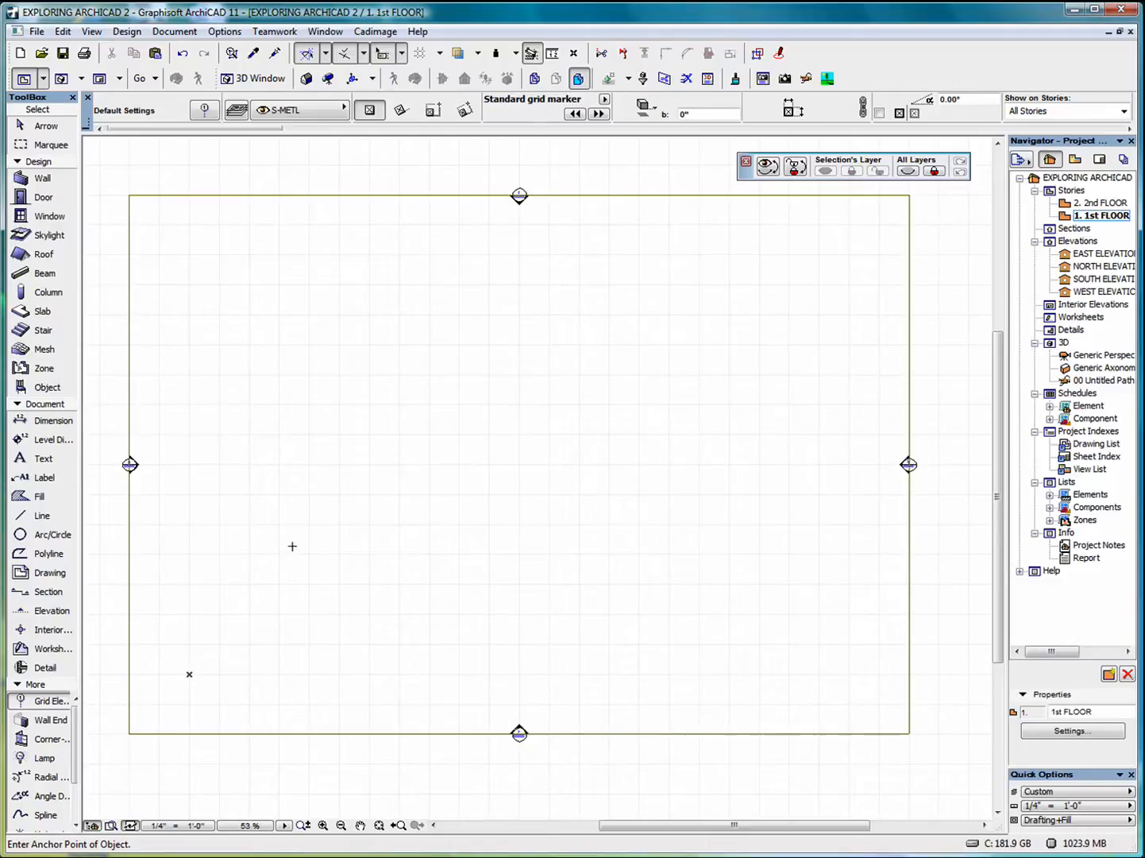
Reopen the Grid System settings and inspect the General settings, Grid Elements, Naming rules and Grid positions sections one at a time.
{"action": "left_click", "coordinate": [127, 32]}
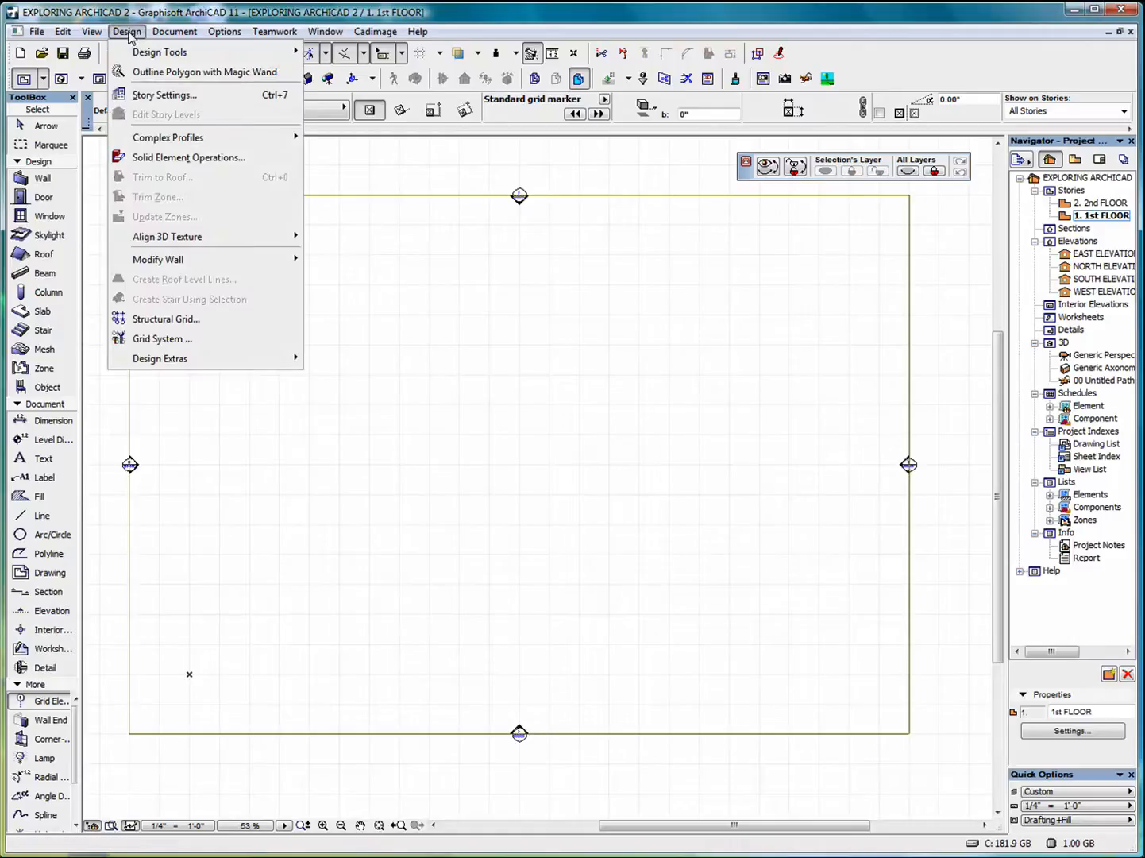
{"action": "left_click", "coordinate": [191, 342]}
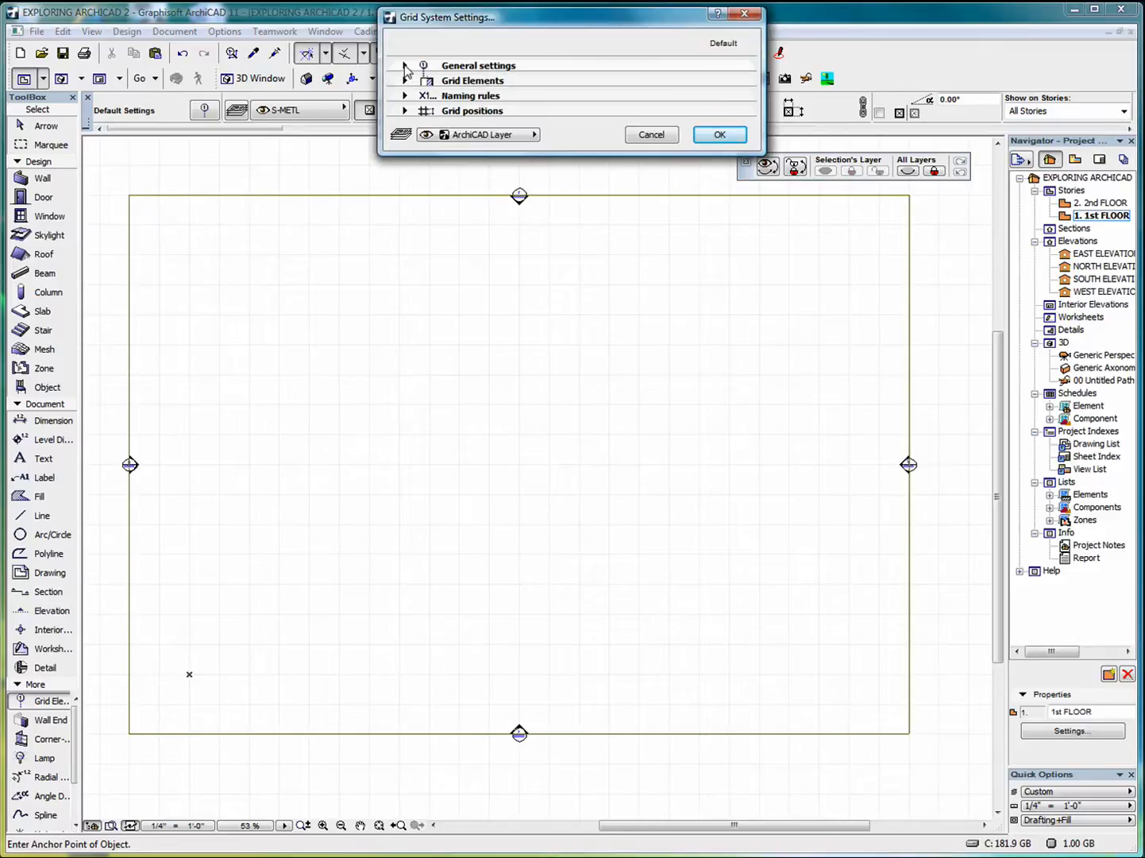
{"action": "left_click", "coordinate": [406, 67]}
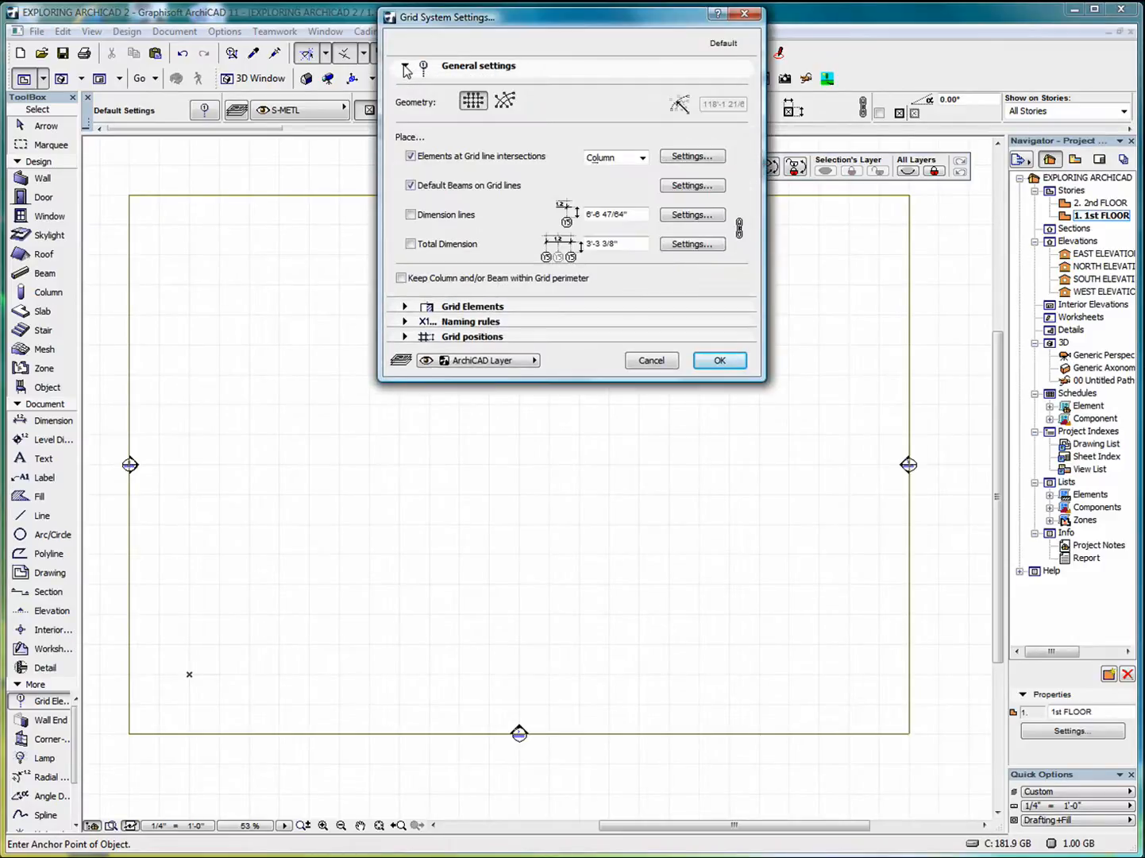
{"action": "left_click", "coordinate": [406, 68]}
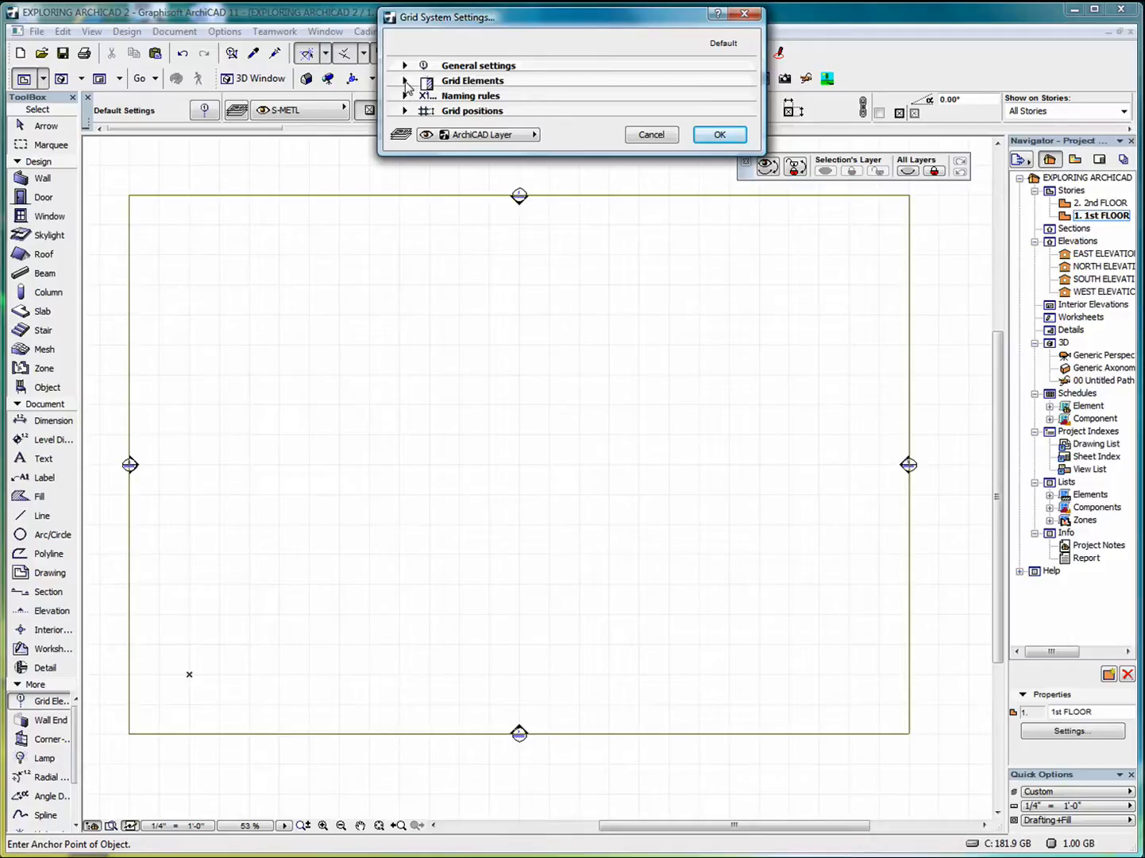
{"action": "left_click", "coordinate": [407, 81]}
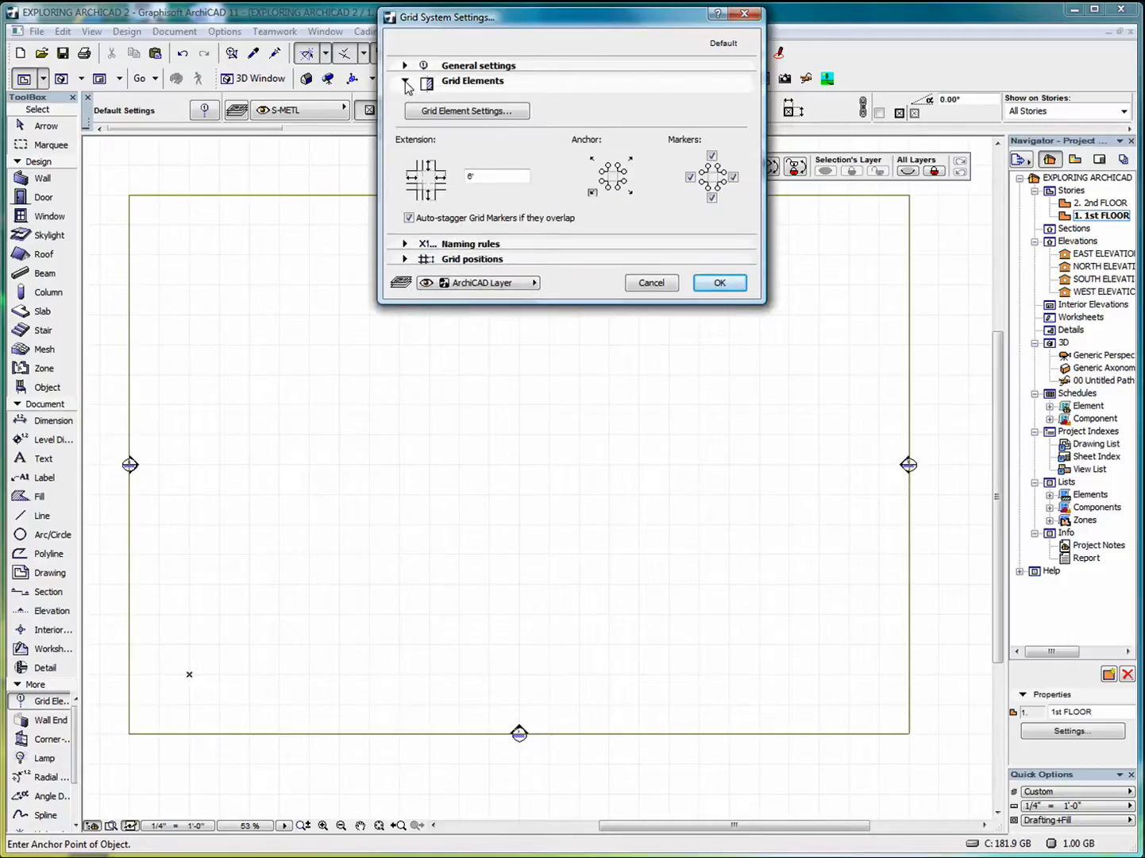
{"action": "left_click", "coordinate": [406, 82]}
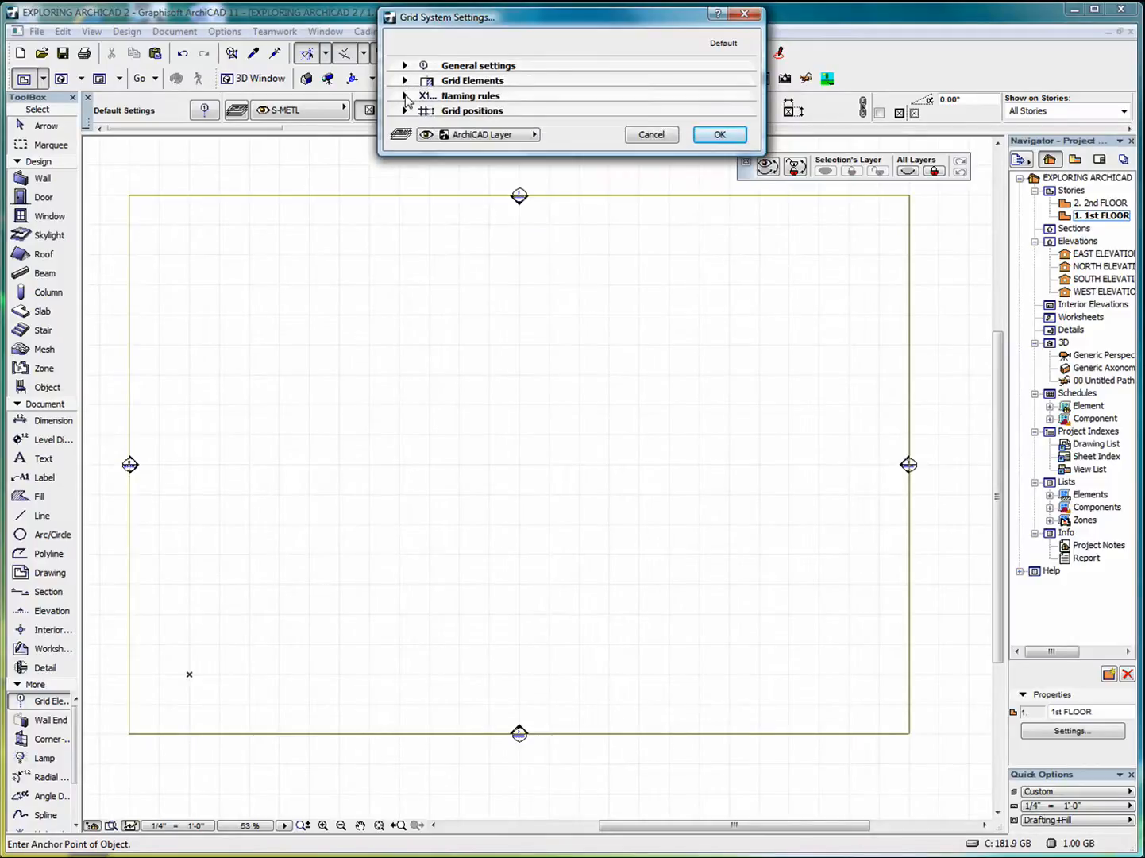
{"action": "left_click", "coordinate": [407, 96]}
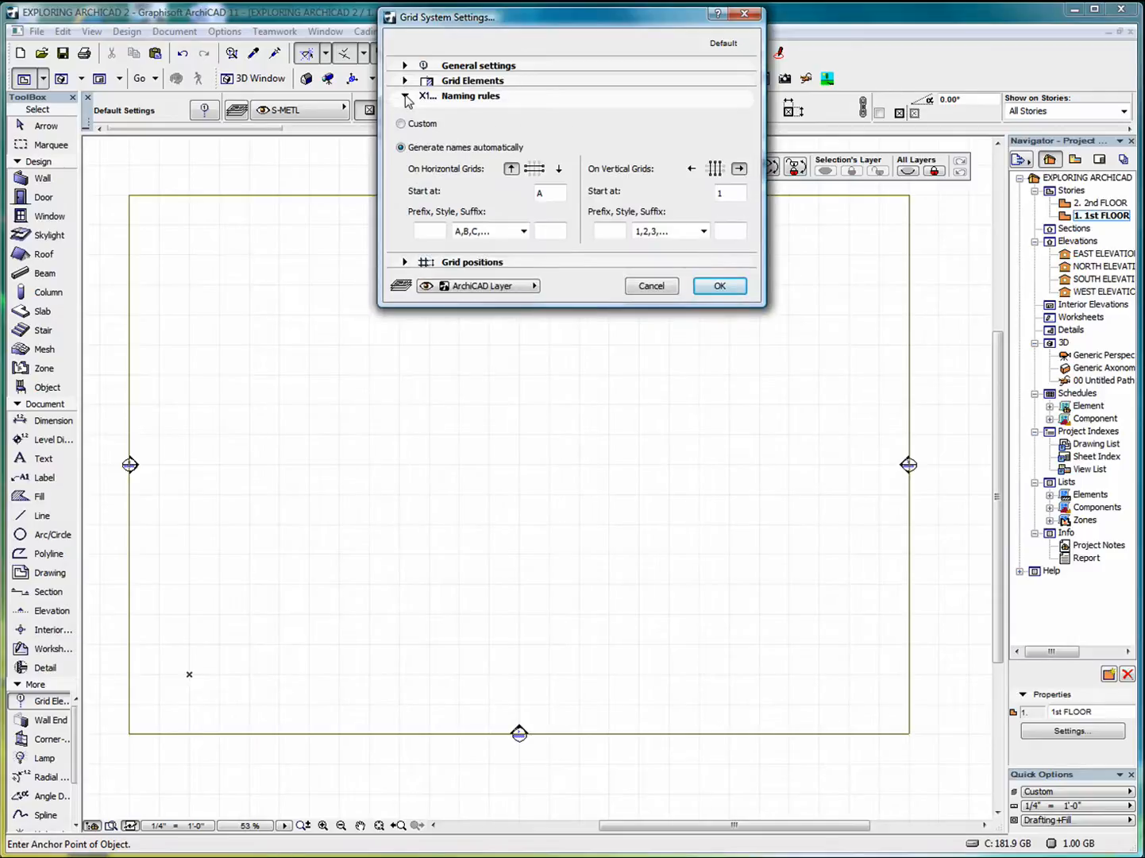
{"action": "left_click", "coordinate": [406, 96]}
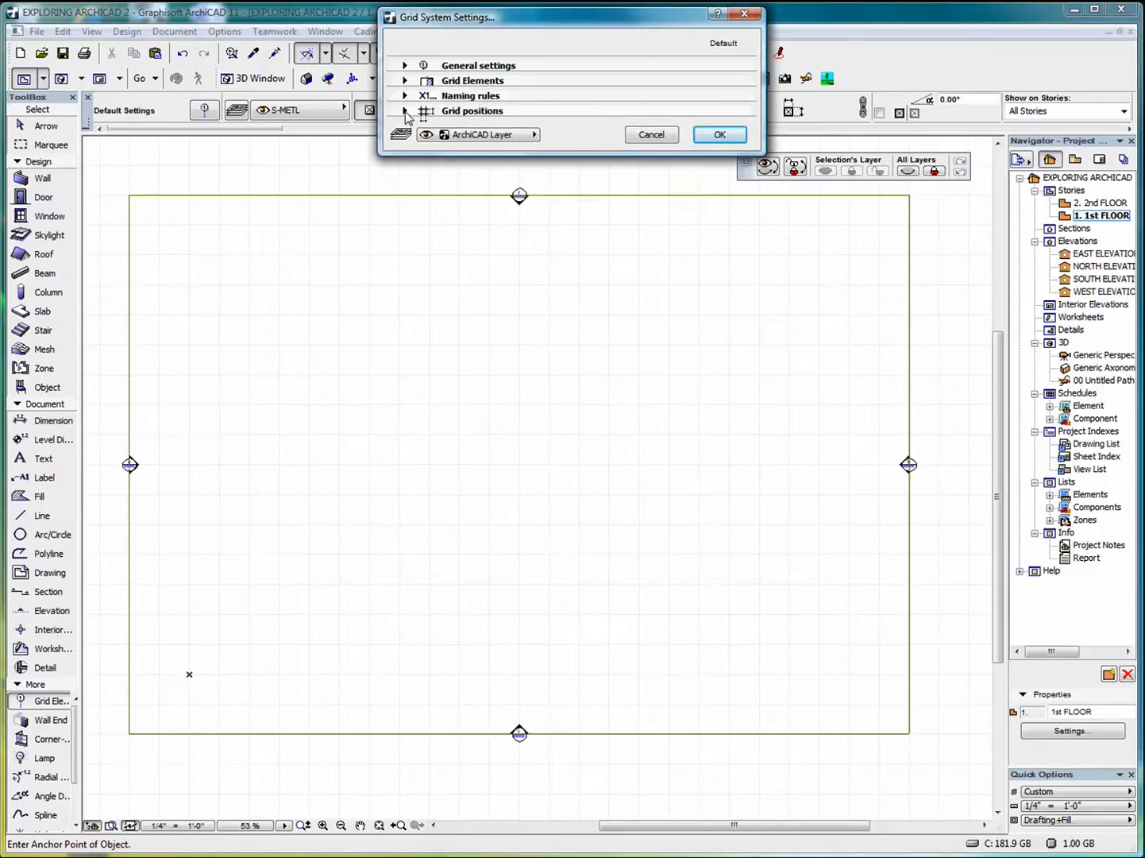
{"action": "left_click", "coordinate": [407, 110]}
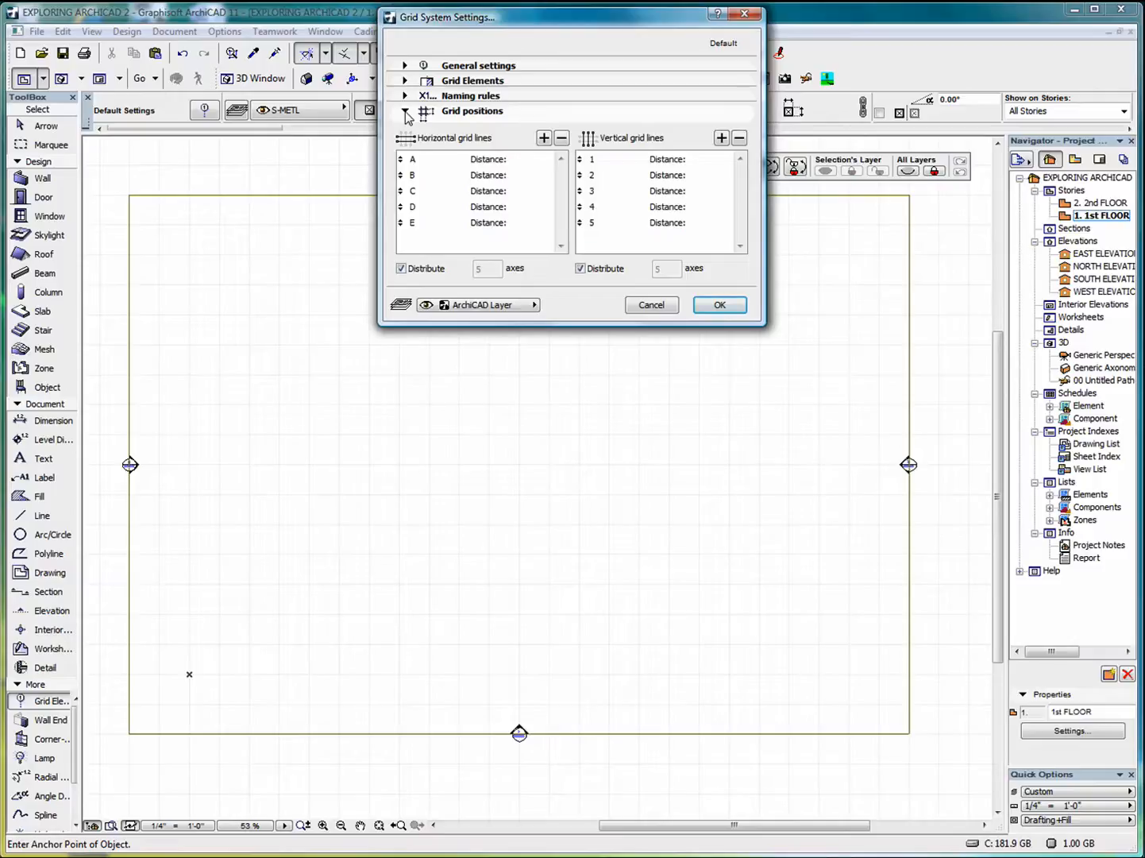
{"action": "left_click", "coordinate": [407, 112]}
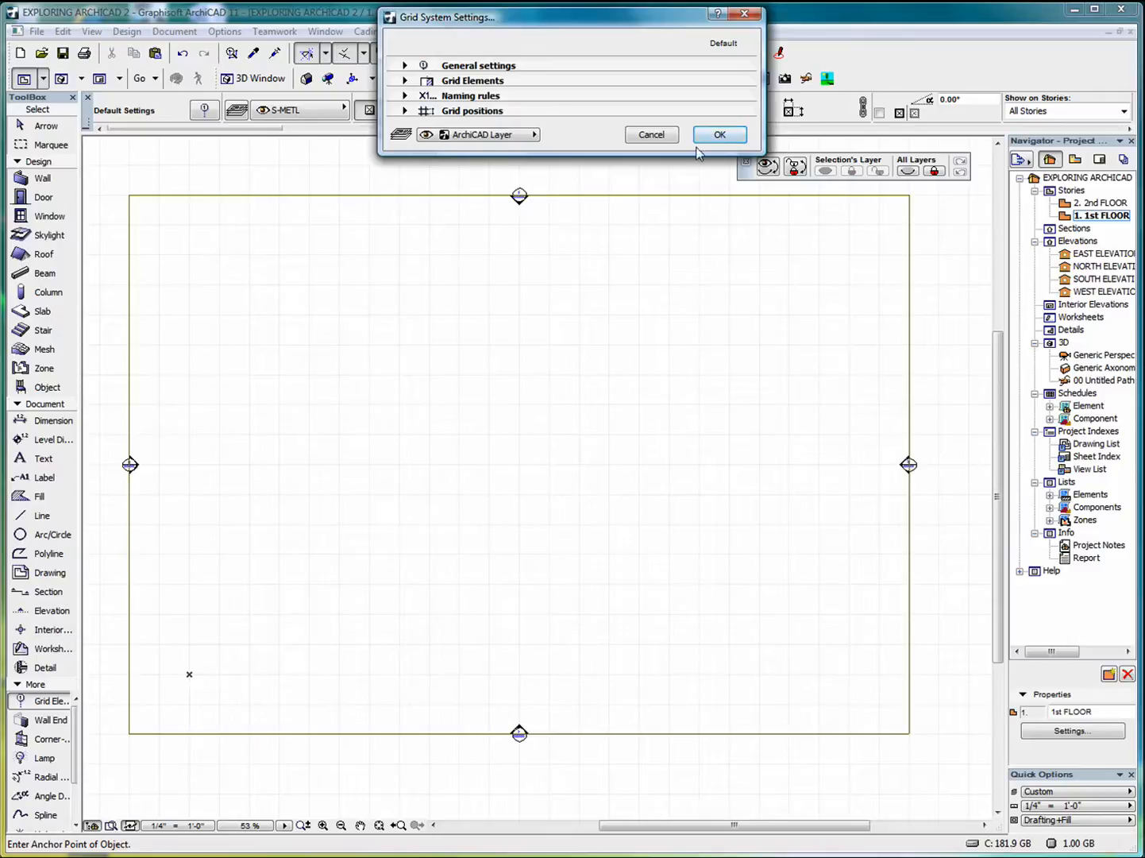
Examine the general options for placing elements at grid line intersections and beams on grid lines, including the default column and beam settings.
{"action": "left_click", "coordinate": [406, 67]}
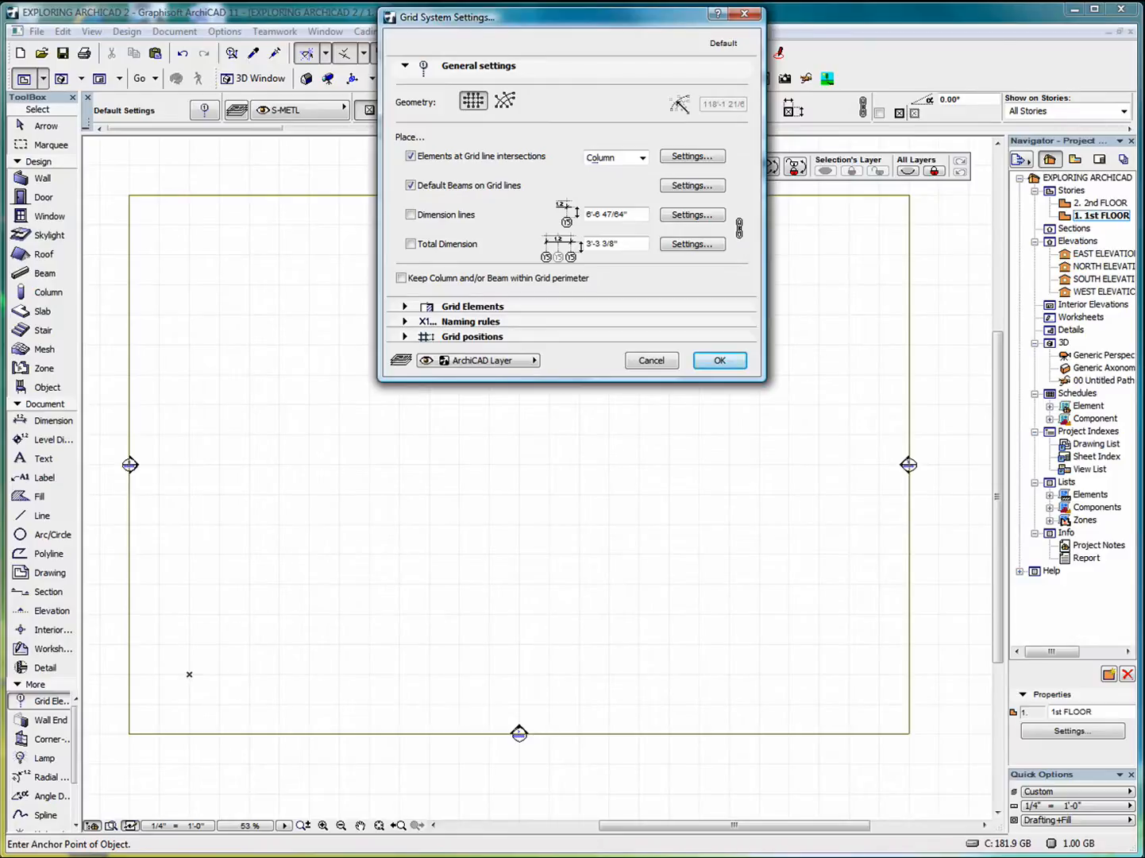
{"action": "left_click", "coordinate": [616, 159]}
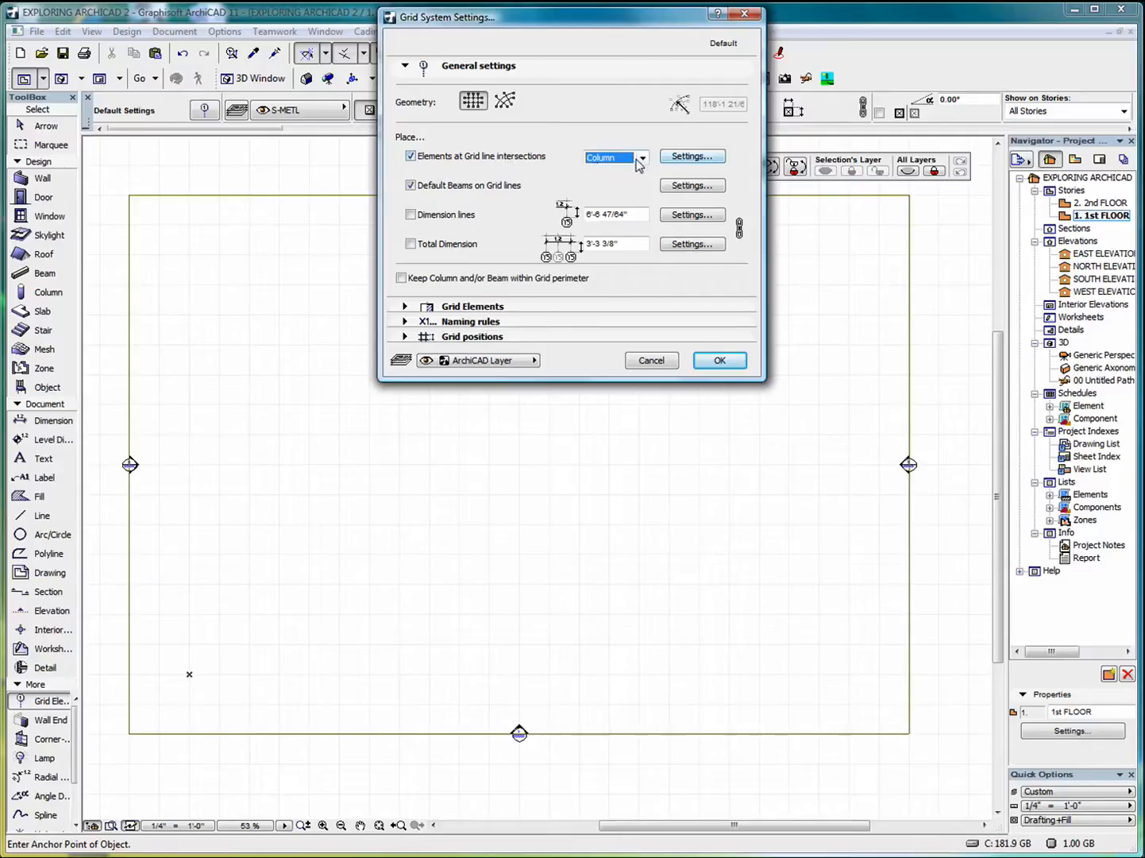
{"action": "left_click", "coordinate": [412, 157]}
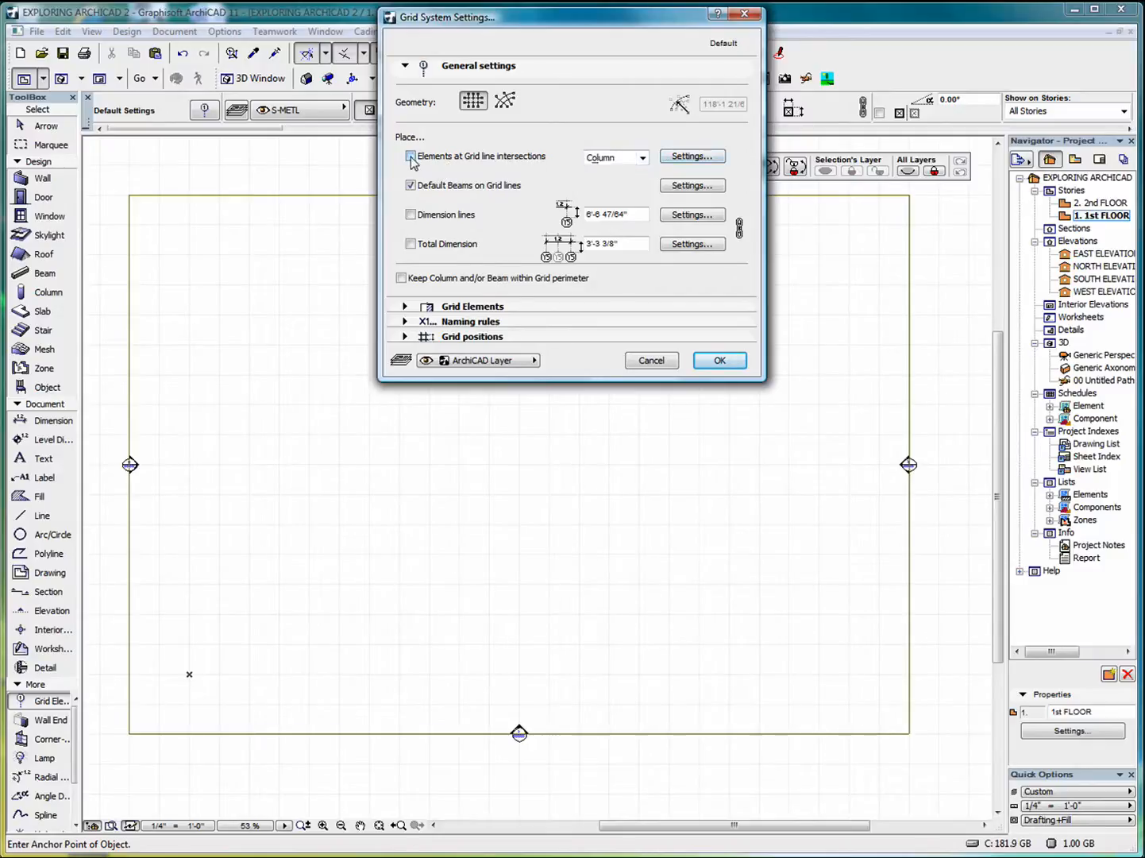
{"action": "left_click", "coordinate": [410, 156]}
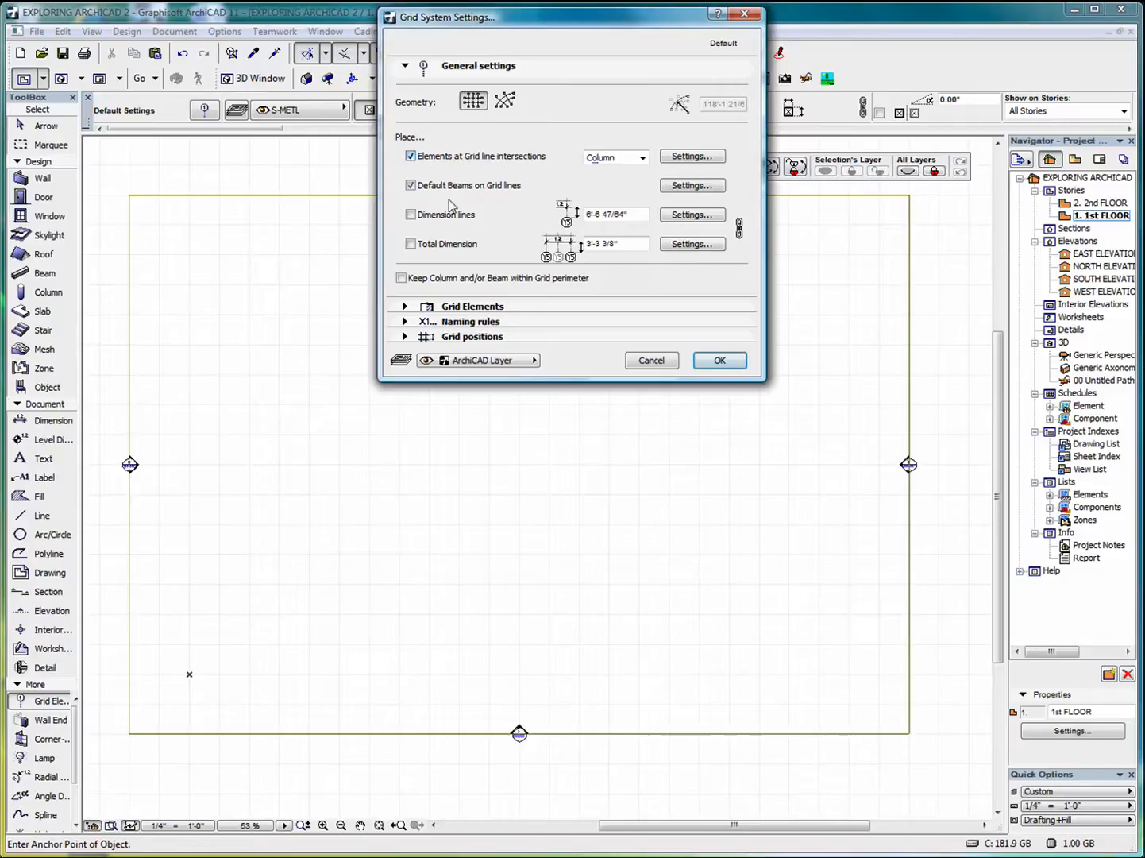
{"action": "left_click", "coordinate": [642, 158]}
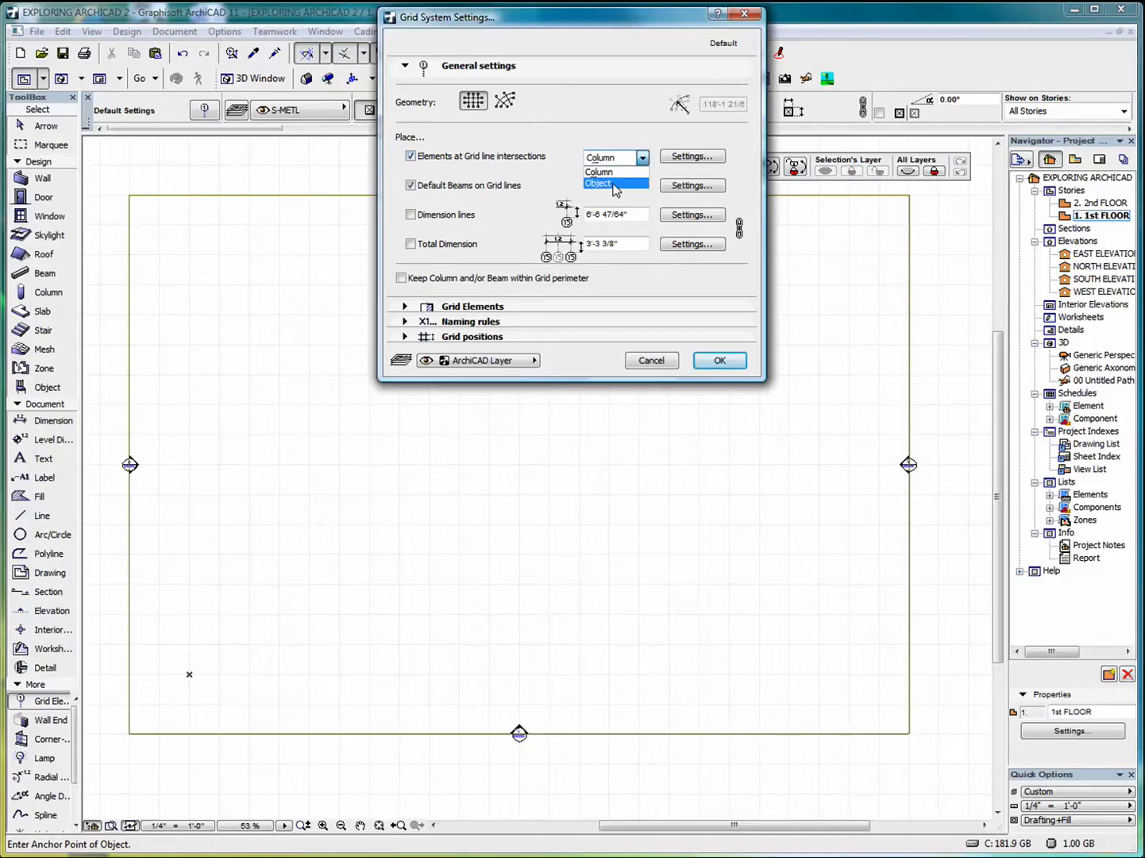
{"action": "left_click", "coordinate": [688, 159]}
{"action": "left_click", "coordinate": [689, 159]}
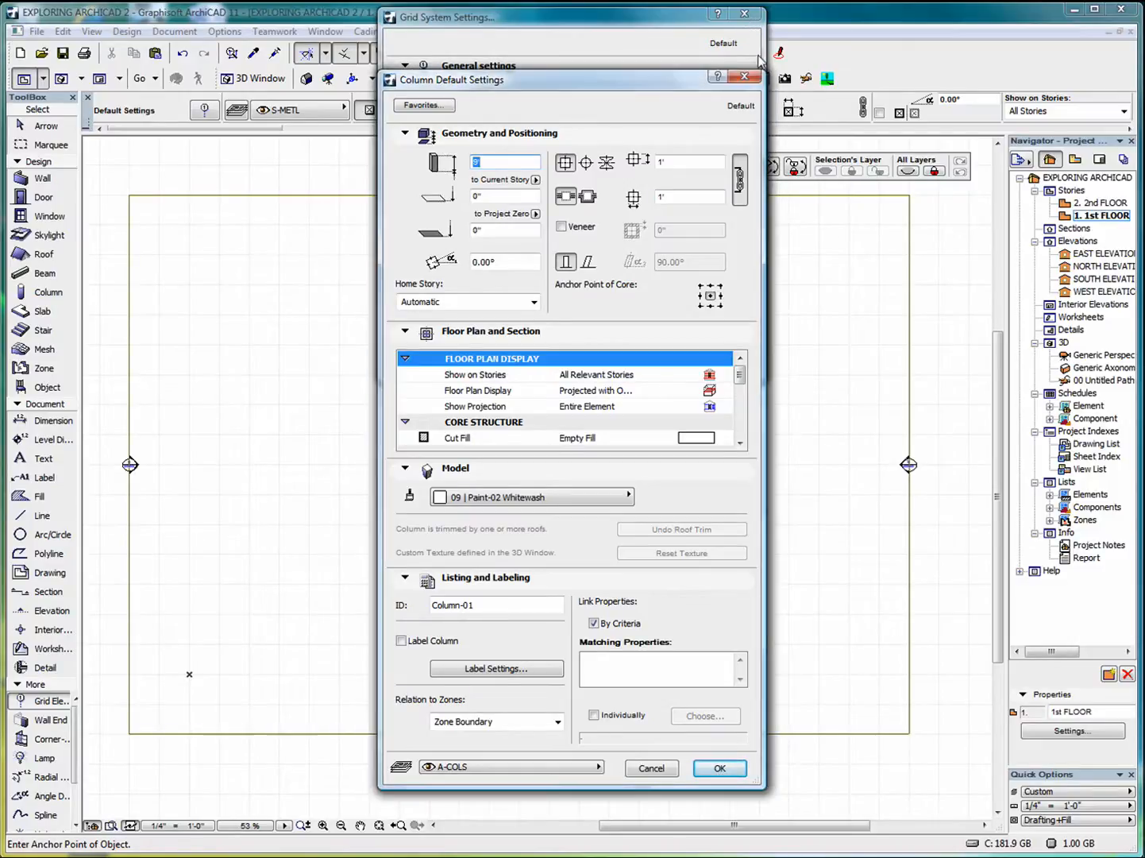
{"action": "left_click", "coordinate": [742, 77]}
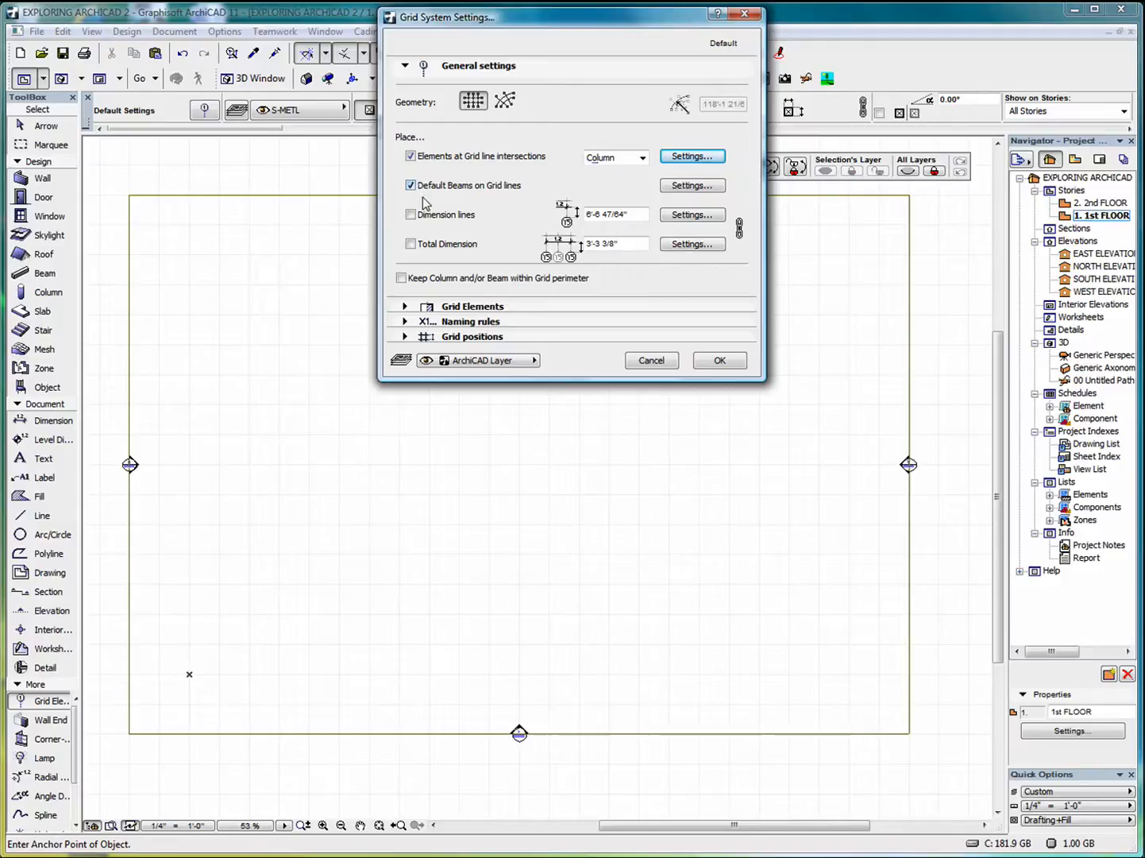
{"action": "left_click", "coordinate": [691, 187]}
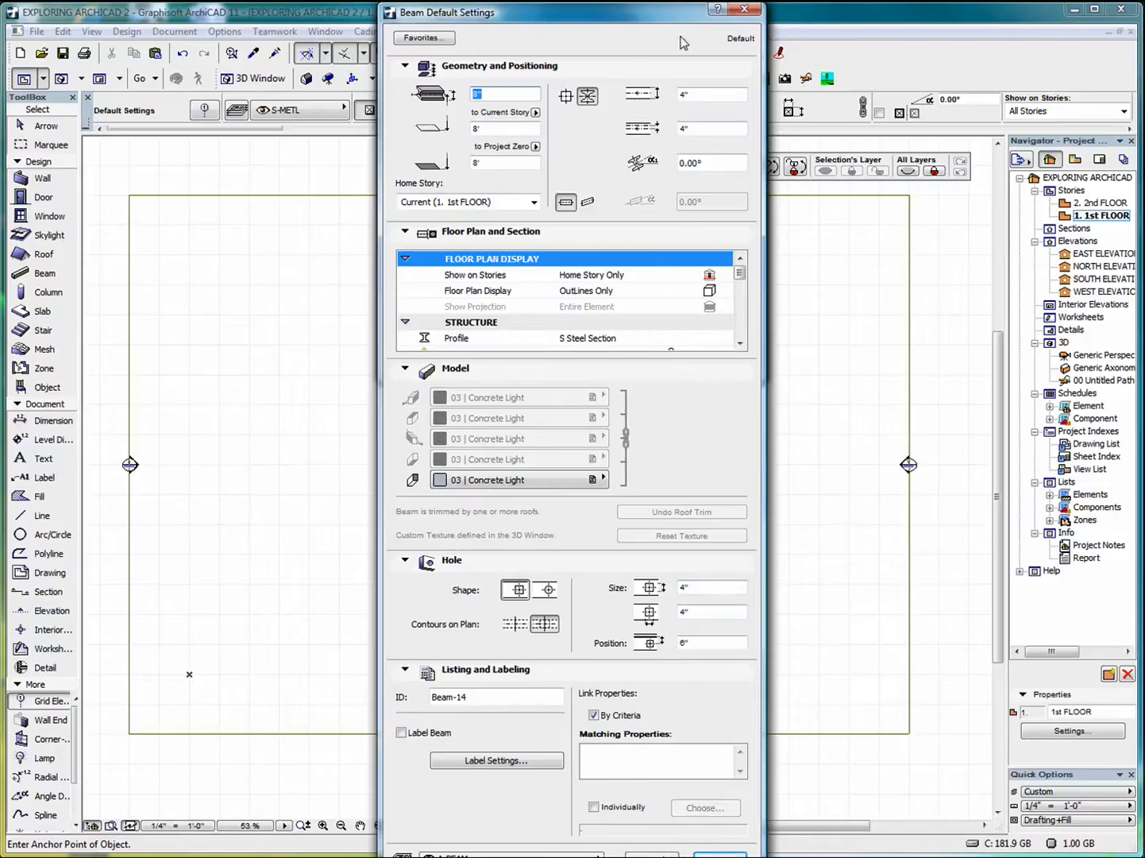
{"action": "left_click", "coordinate": [745, 10]}
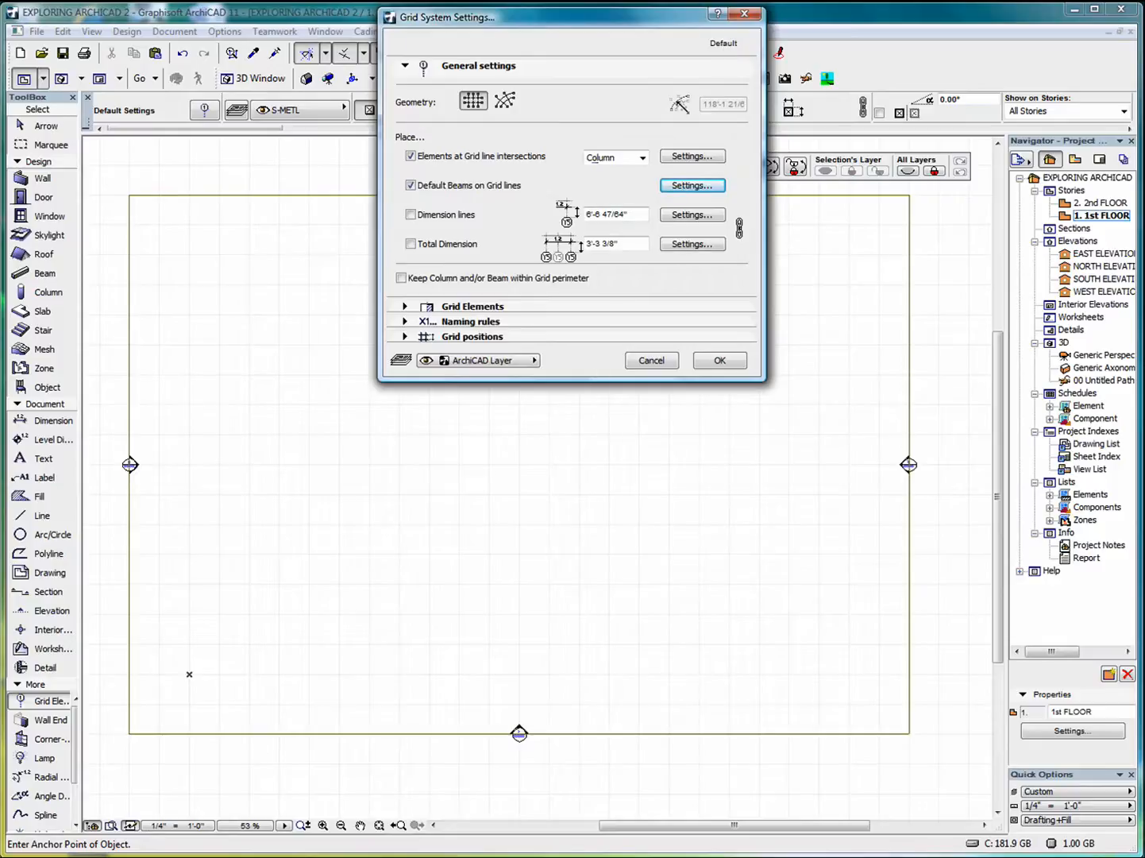
Turn on dimension lines for the grid and accept their default dimension settings.
{"action": "left_click", "coordinate": [410, 215]}
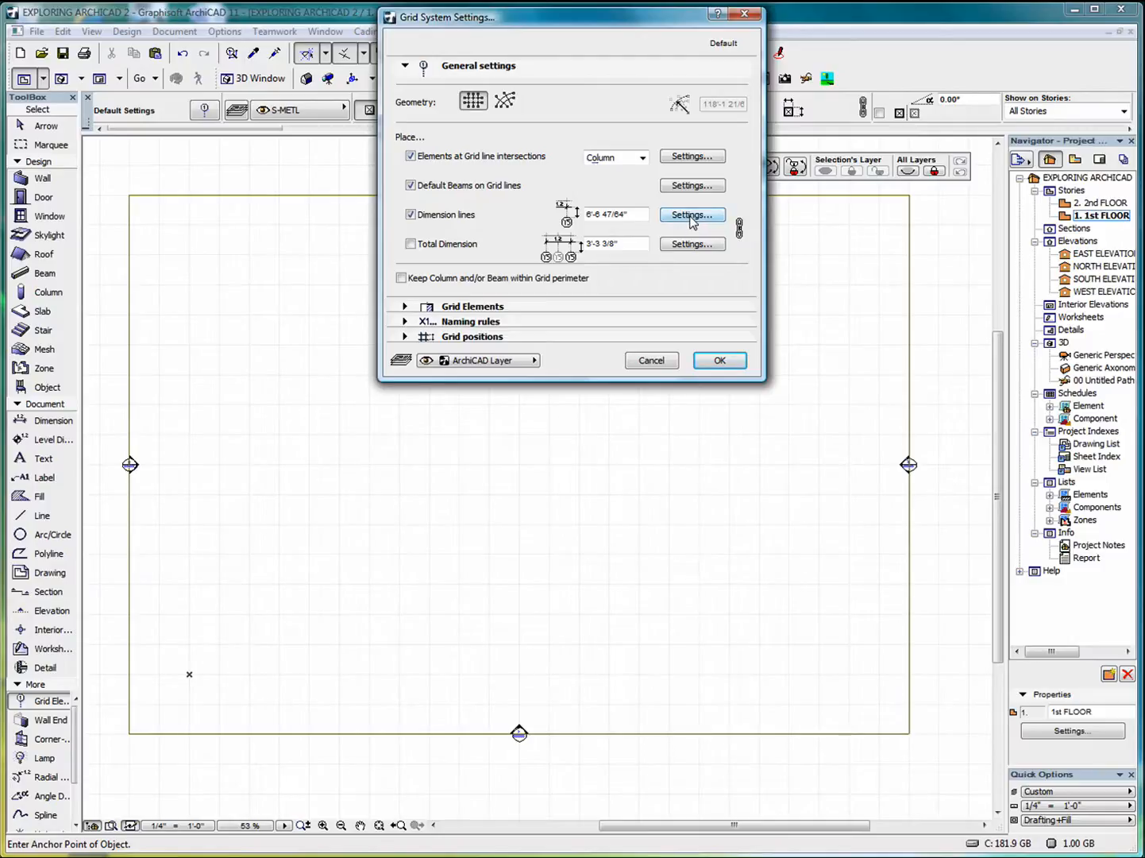
{"action": "left_click", "coordinate": [692, 217]}
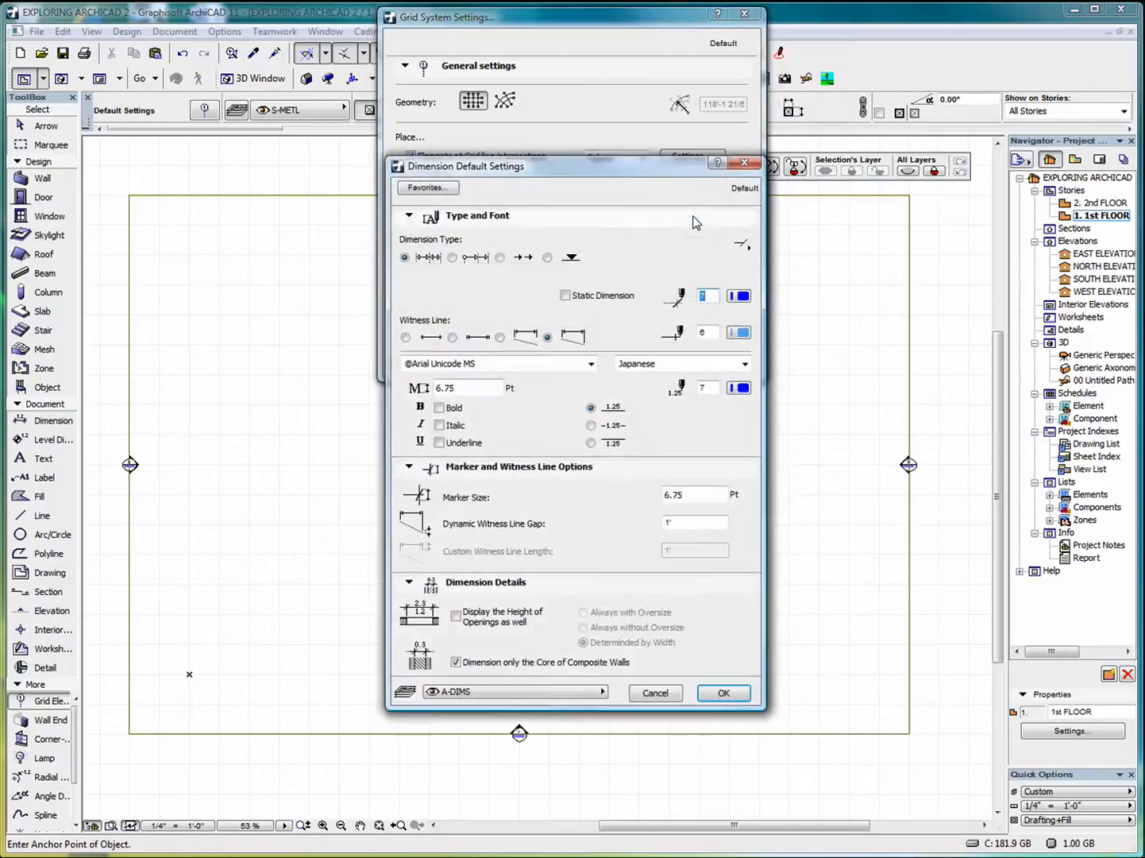
{"action": "left_click", "coordinate": [718, 694]}
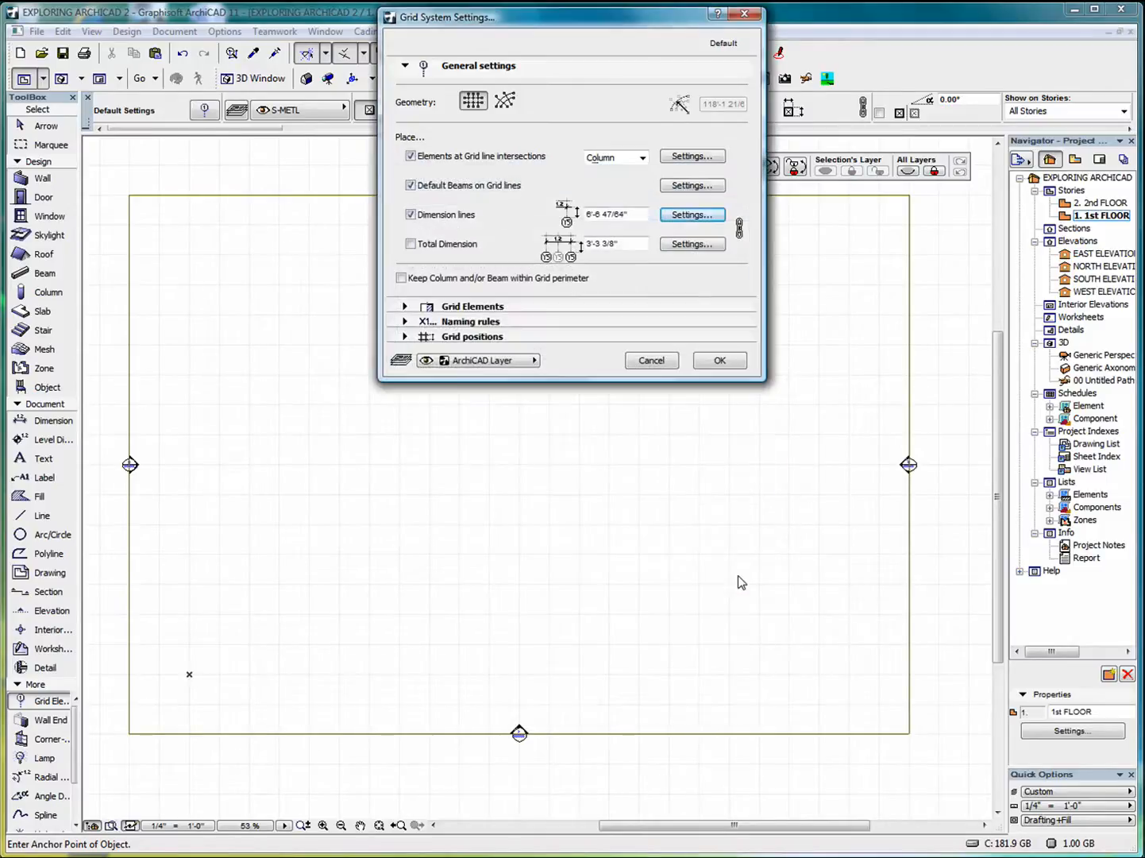
Turn on the total dimension with its default settings and keep columns and beams within the grid perimeter.
{"action": "left_click", "coordinate": [411, 244]}
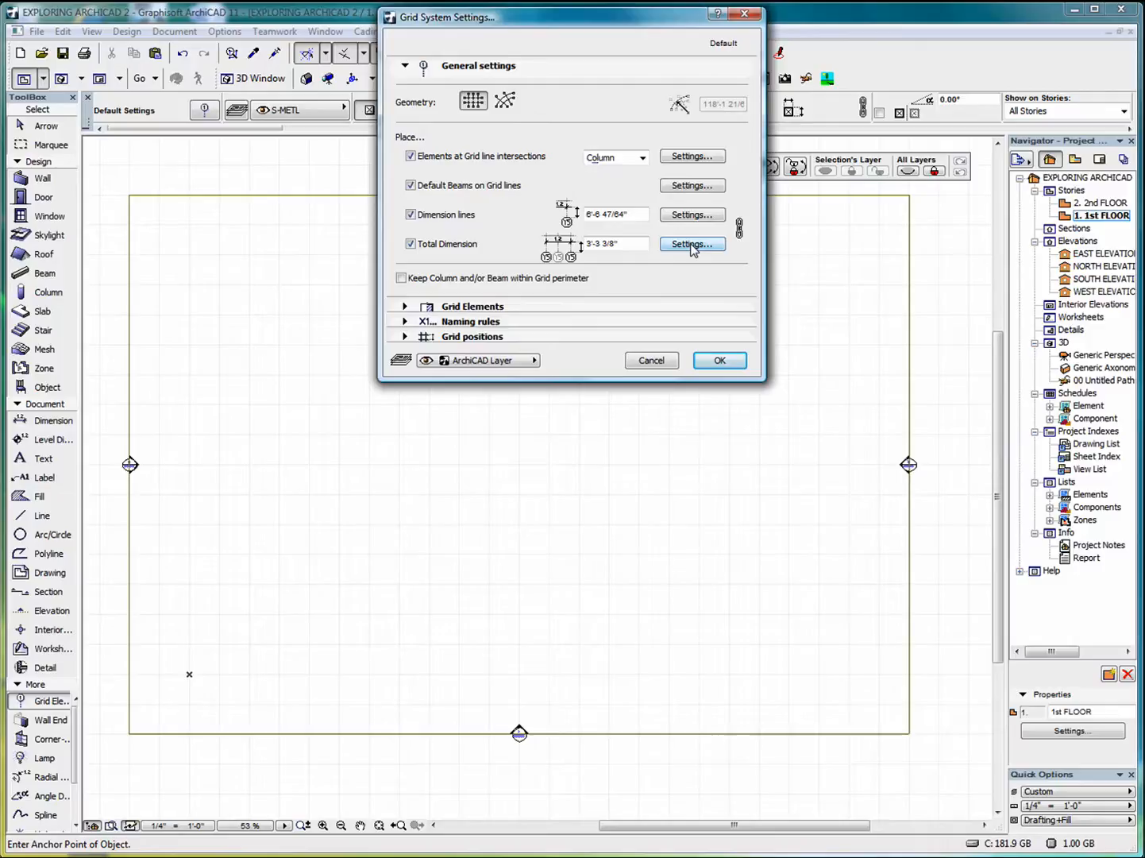
{"action": "left_click", "coordinate": [692, 244]}
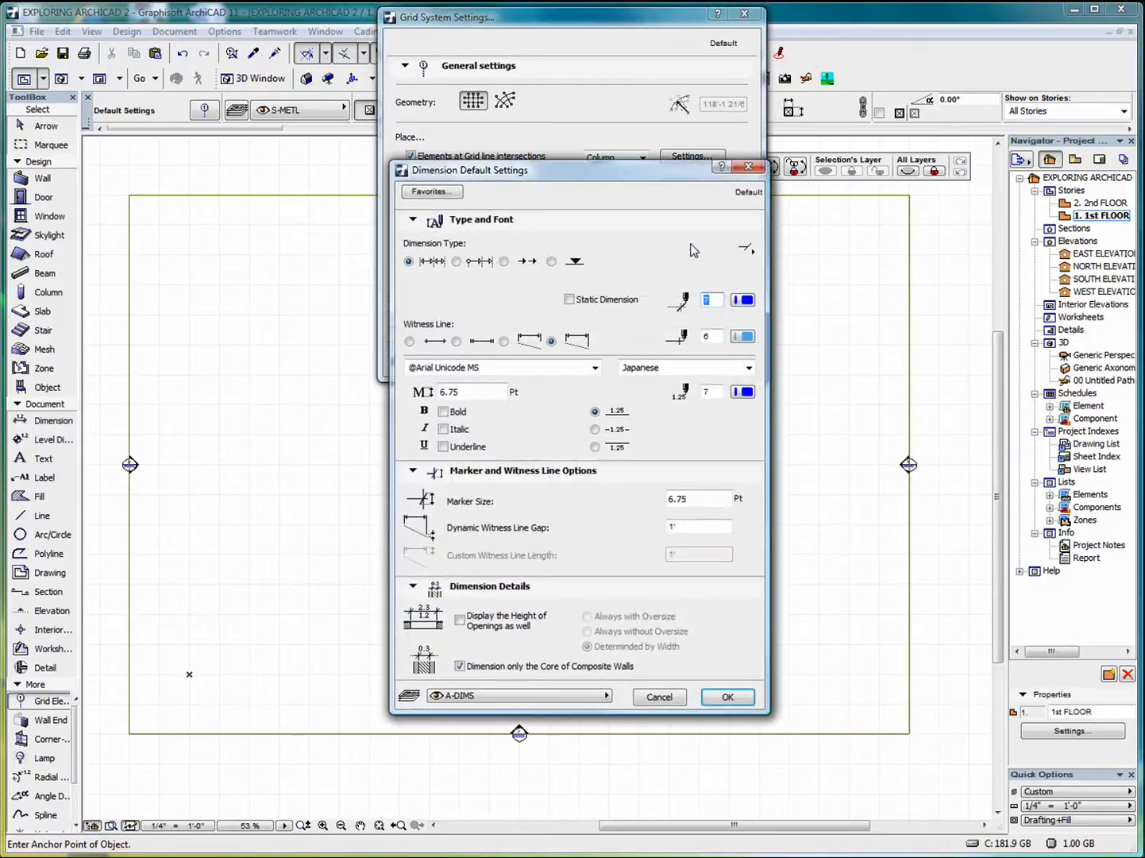
{"action": "left_click", "coordinate": [727, 697]}
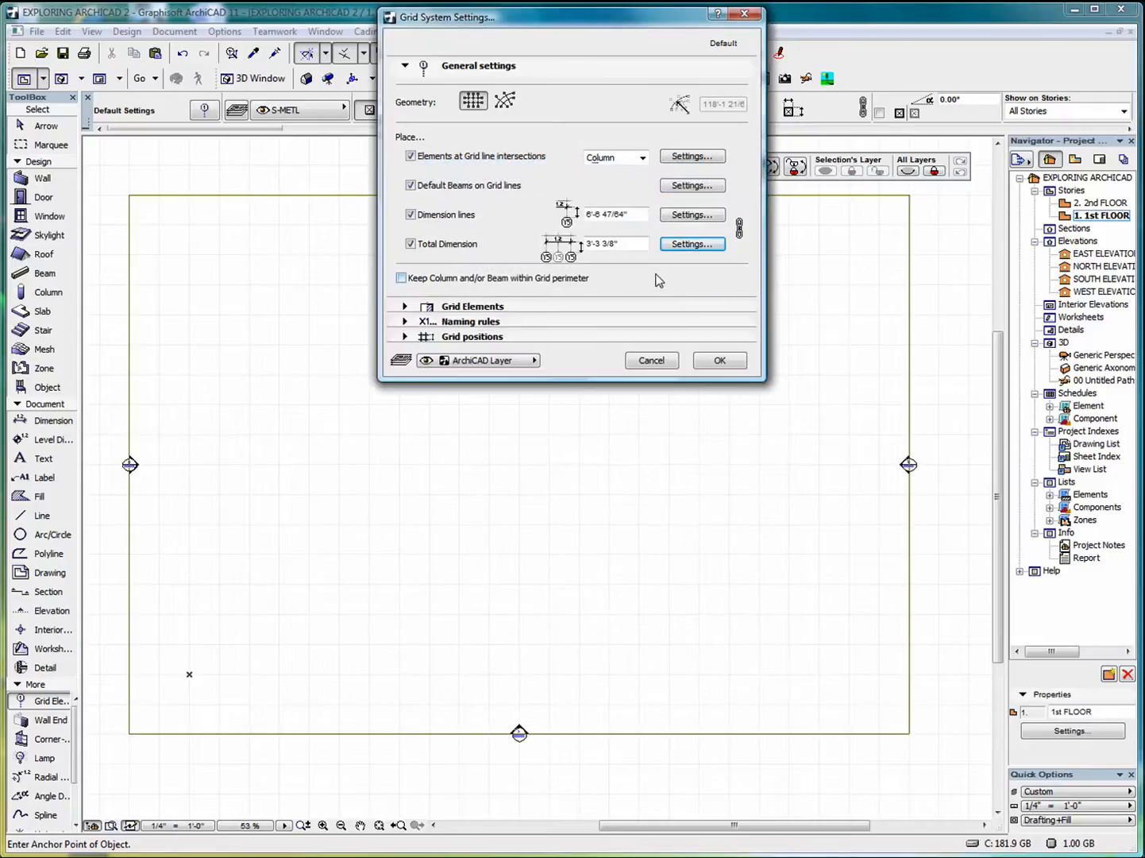
{"action": "left_click", "coordinate": [402, 279]}
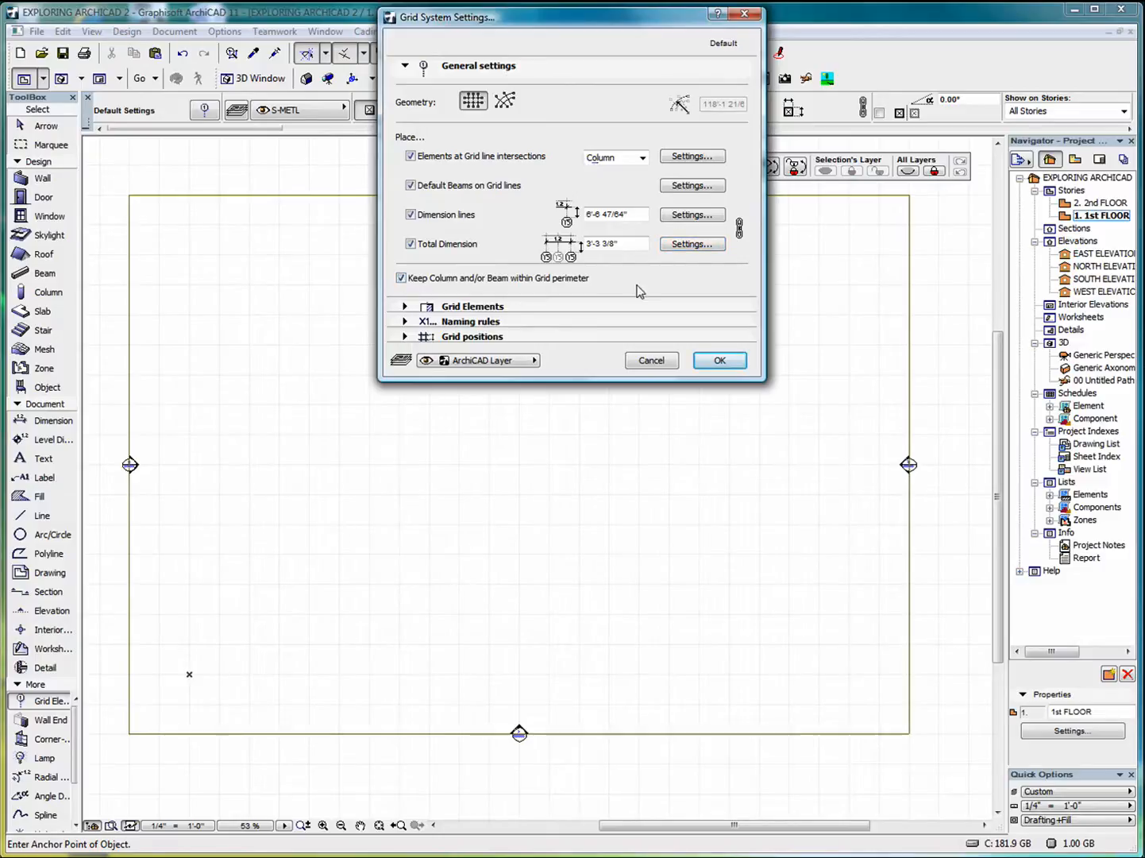
Examine the grid element settings for floor plan line types, Section/Elevation options and automatic naming styles.
{"action": "left_click", "coordinate": [406, 67]}
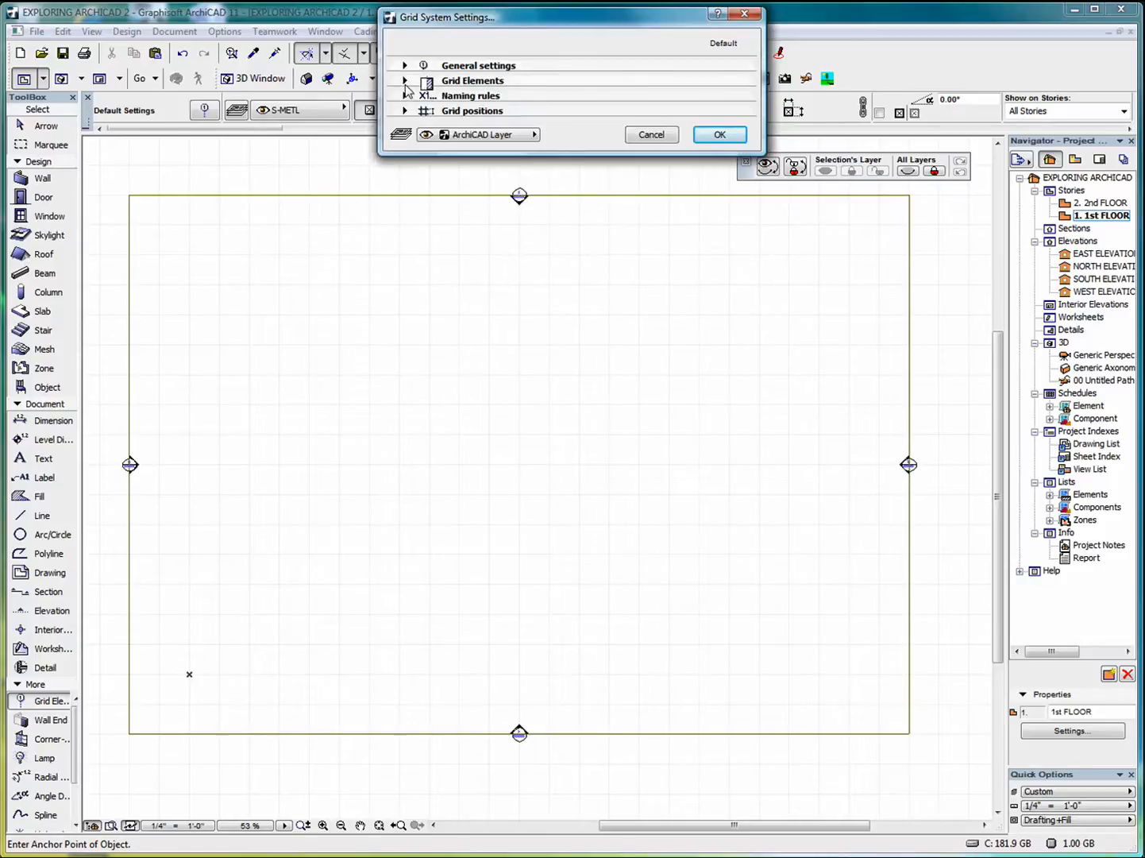
{"action": "left_click", "coordinate": [405, 81]}
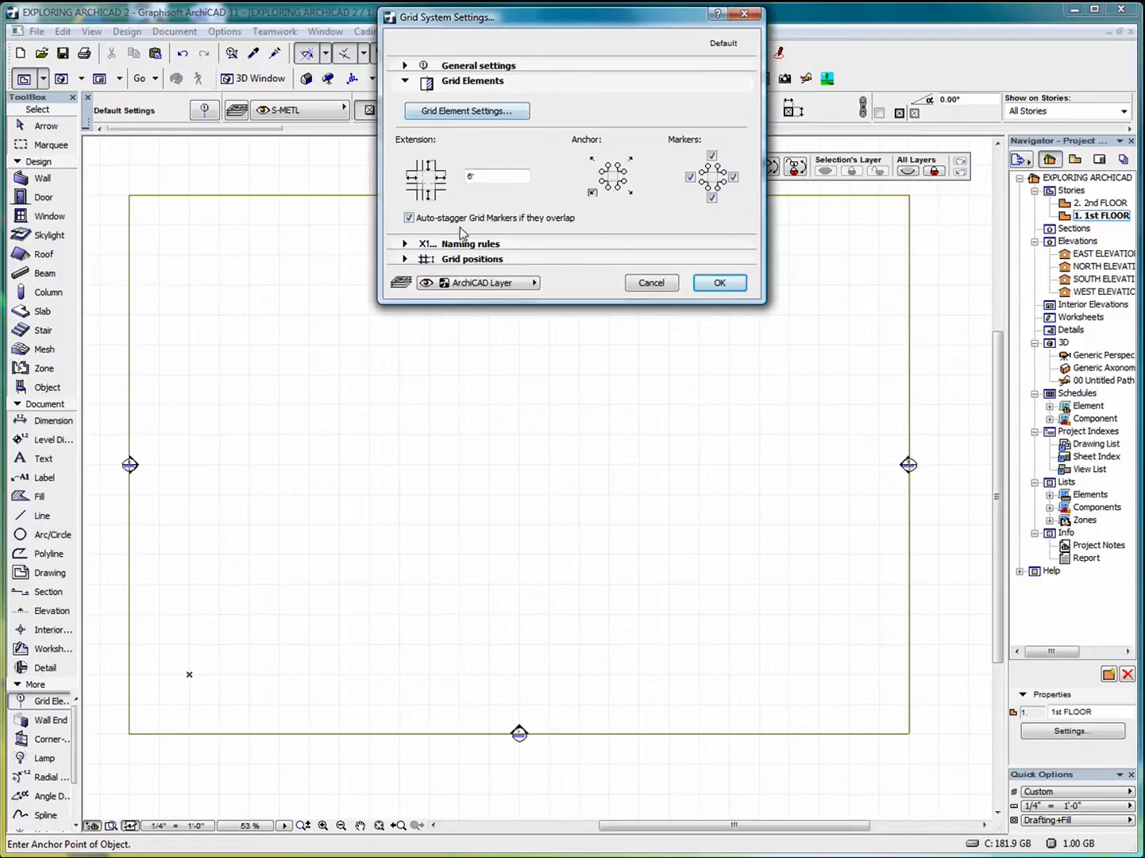
{"action": "left_click", "coordinate": [467, 111]}
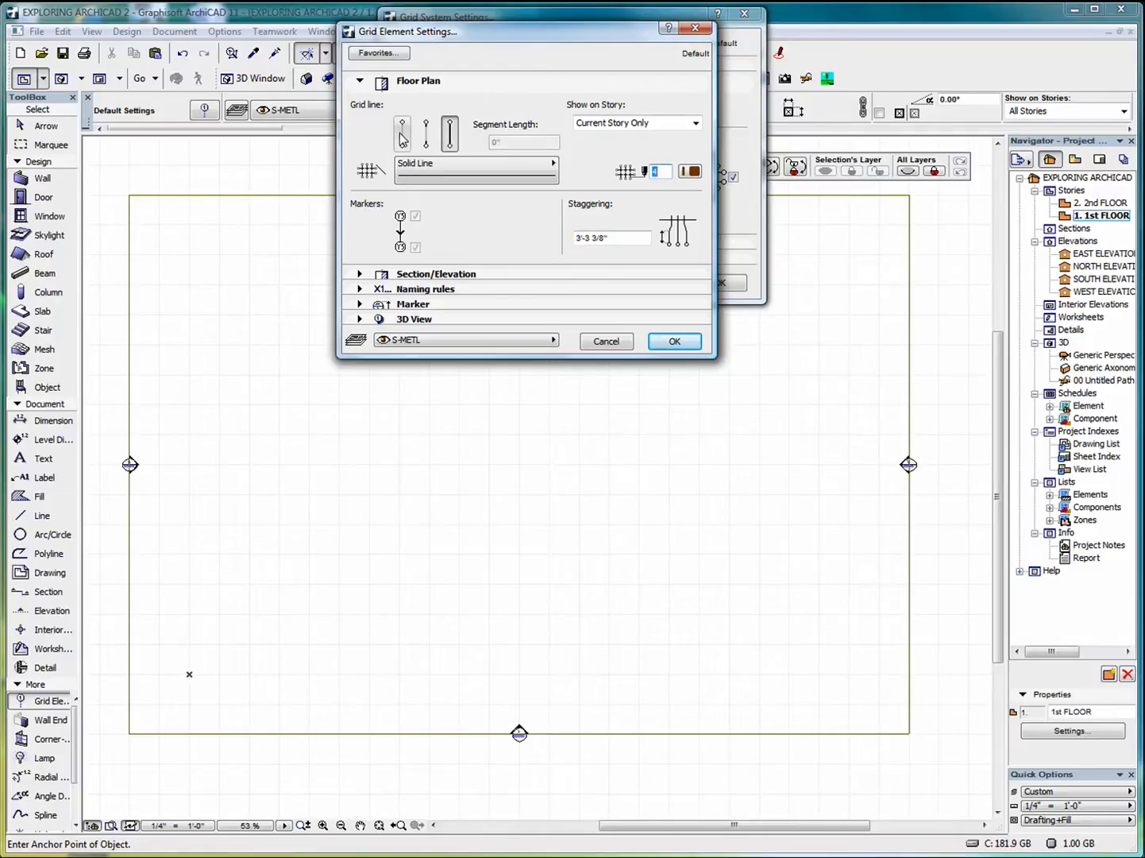
{"action": "left_click", "coordinate": [481, 176]}
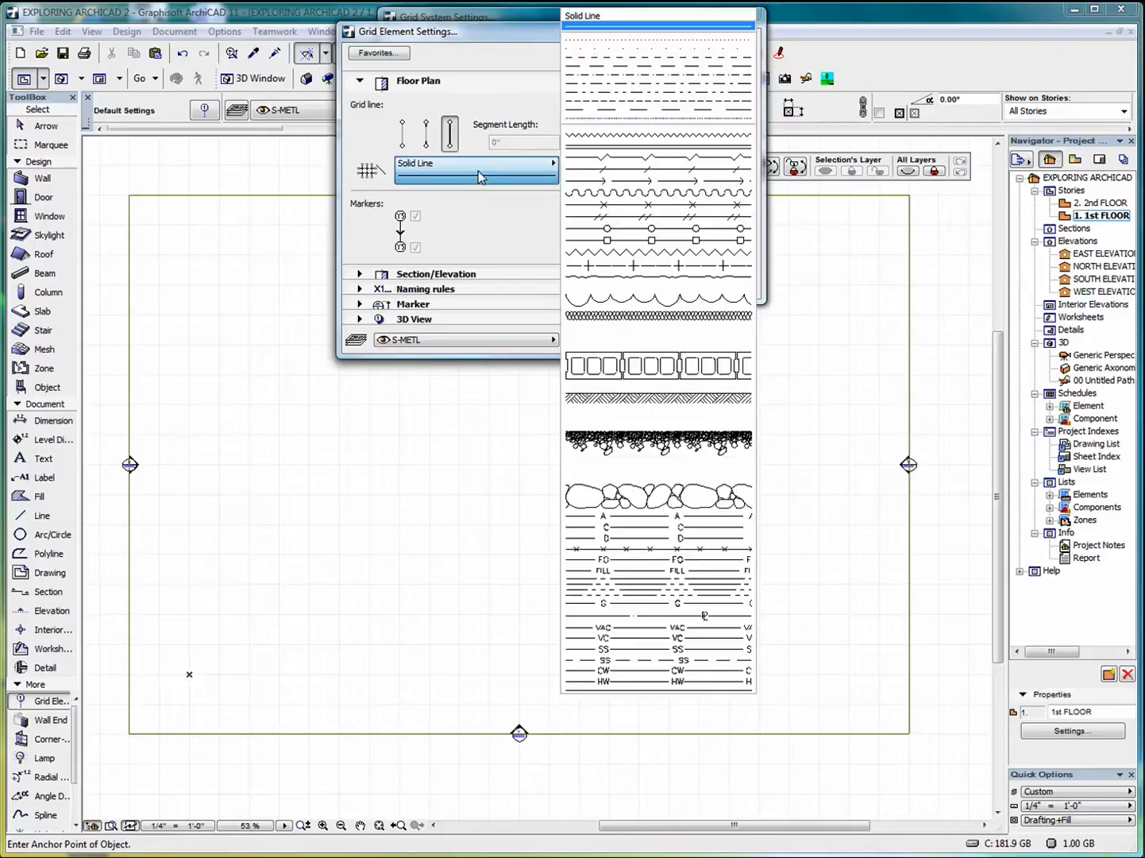
{"action": "left_click", "coordinate": [480, 177]}
{"action": "left_click", "coordinate": [360, 274]}
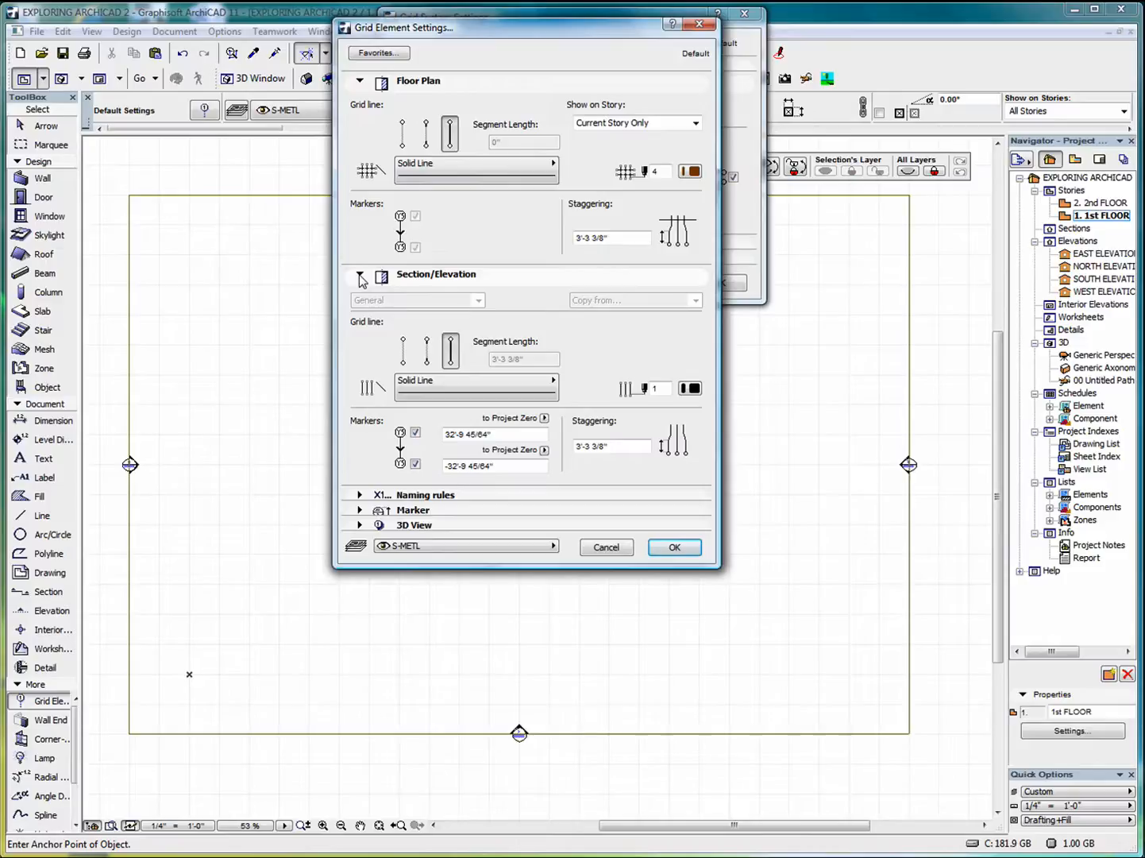
{"action": "left_click", "coordinate": [359, 275]}
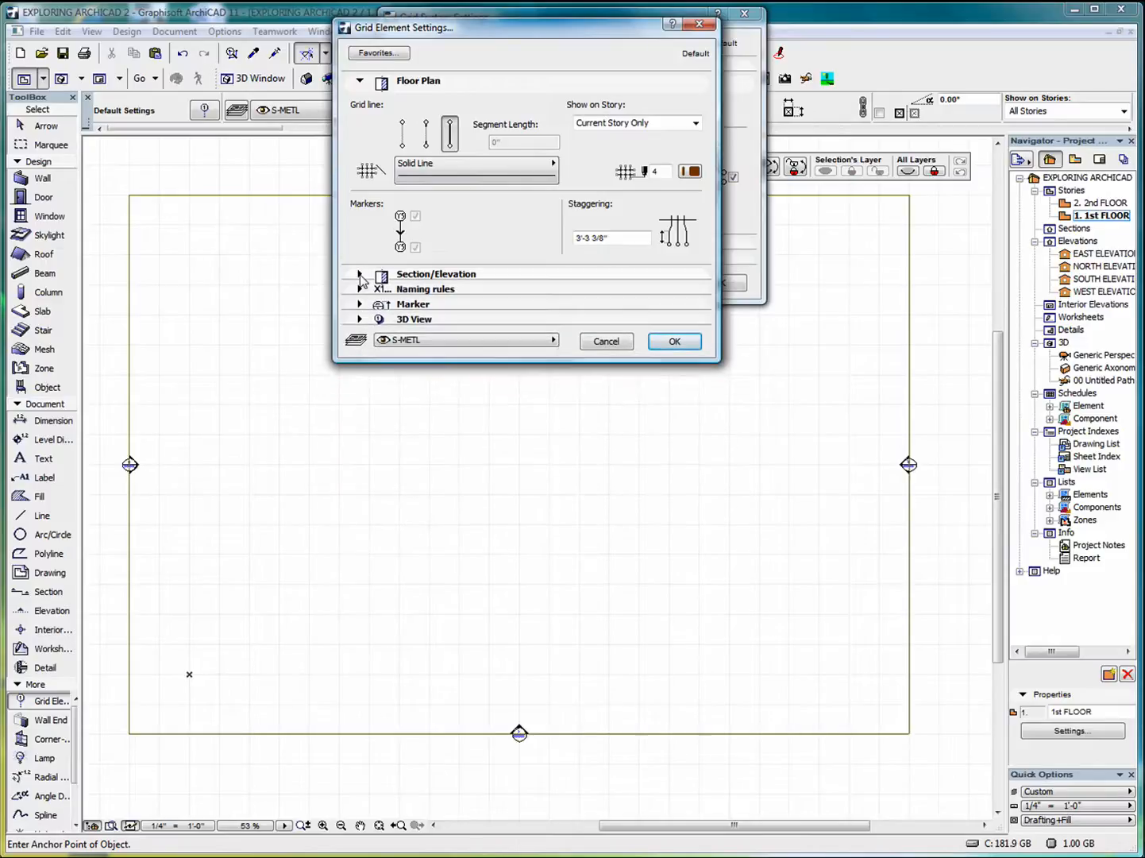
{"action": "left_click", "coordinate": [360, 289]}
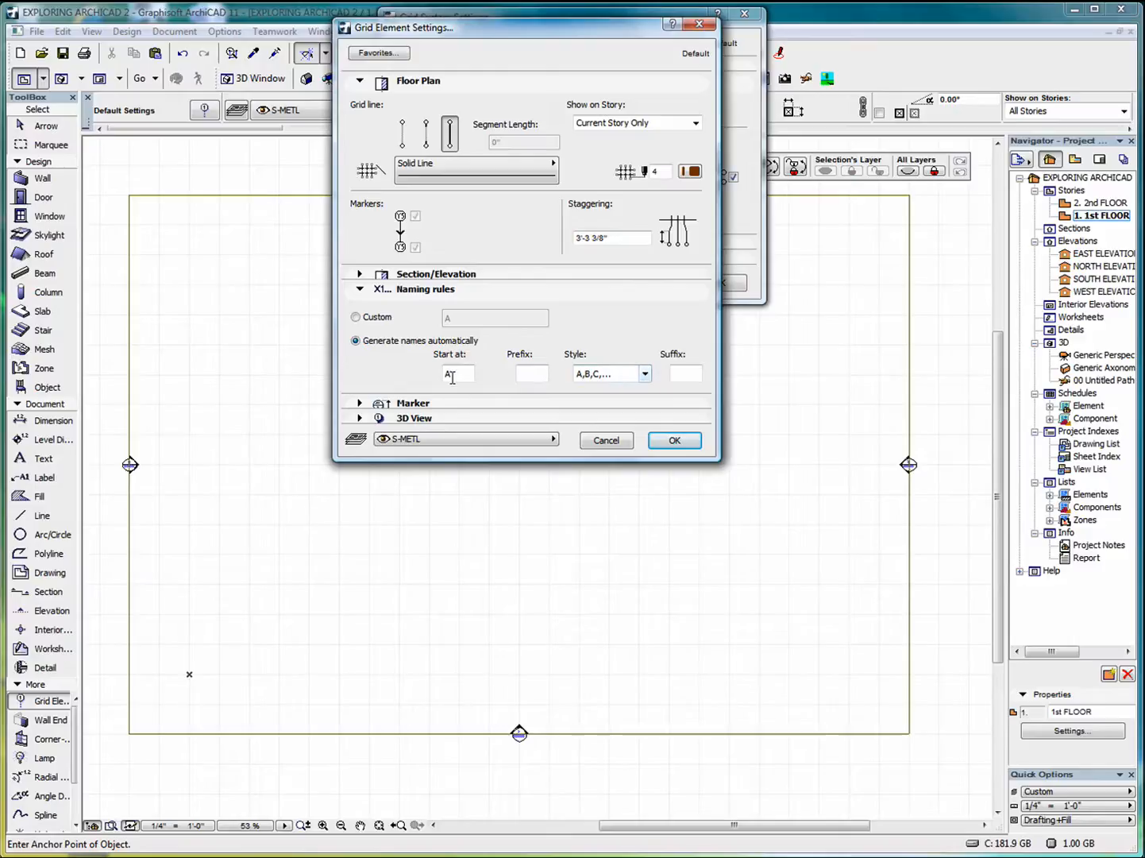
{"action": "left_click", "coordinate": [645, 375]}
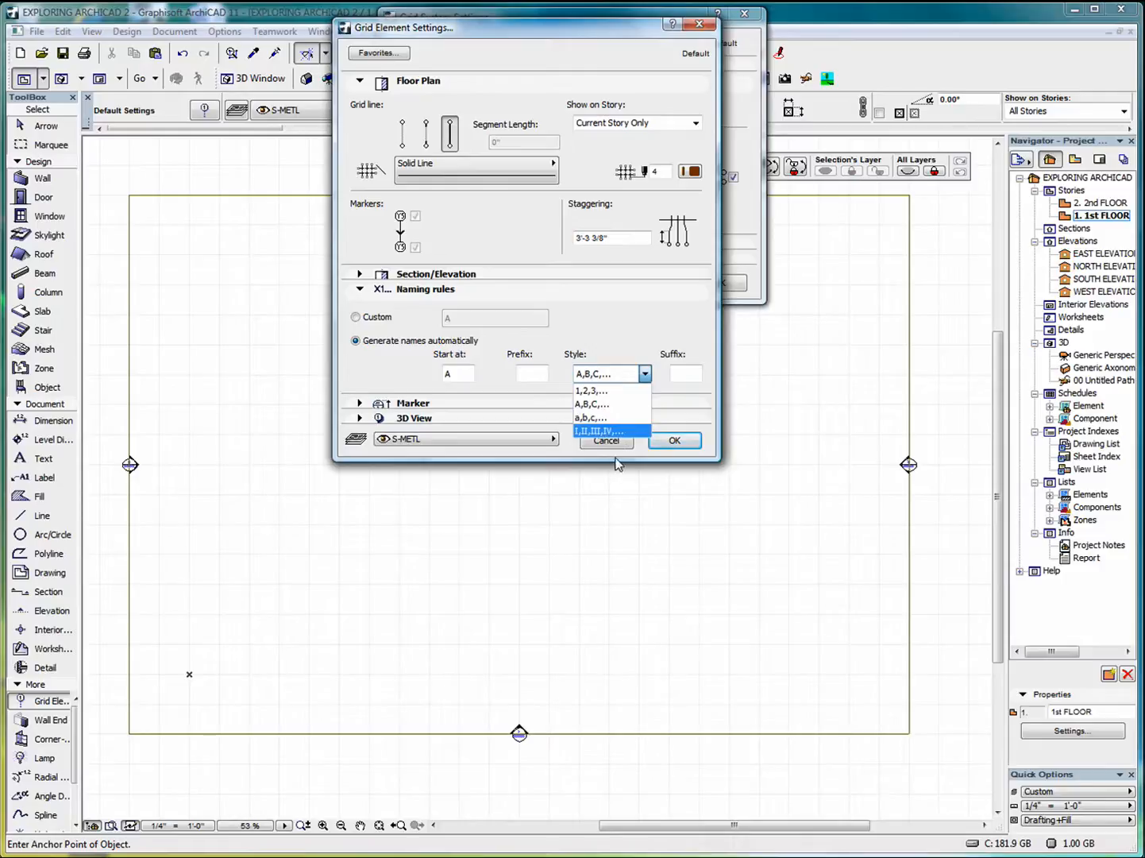
{"action": "left_click", "coordinate": [645, 375]}
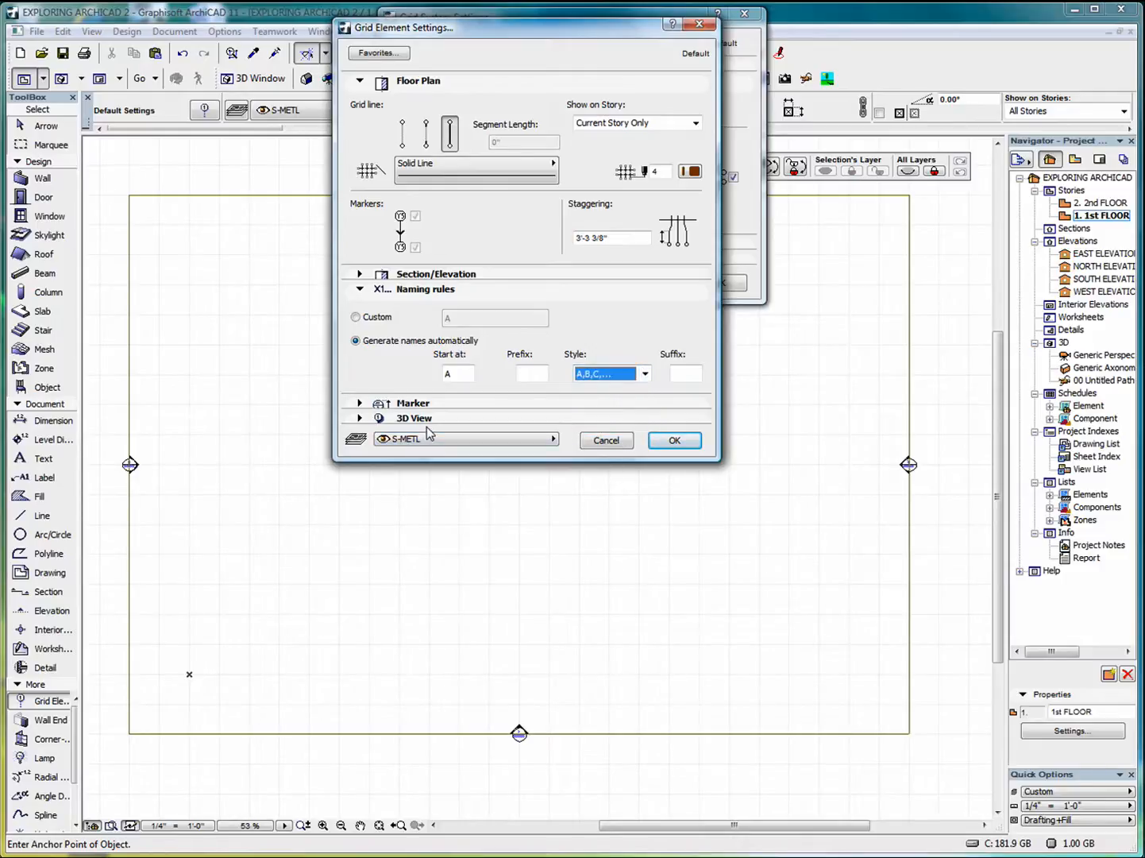
Check the grid marker settings, turn on Display in 3D view and accept the grid element settings.
{"action": "left_click", "coordinate": [358, 403]}
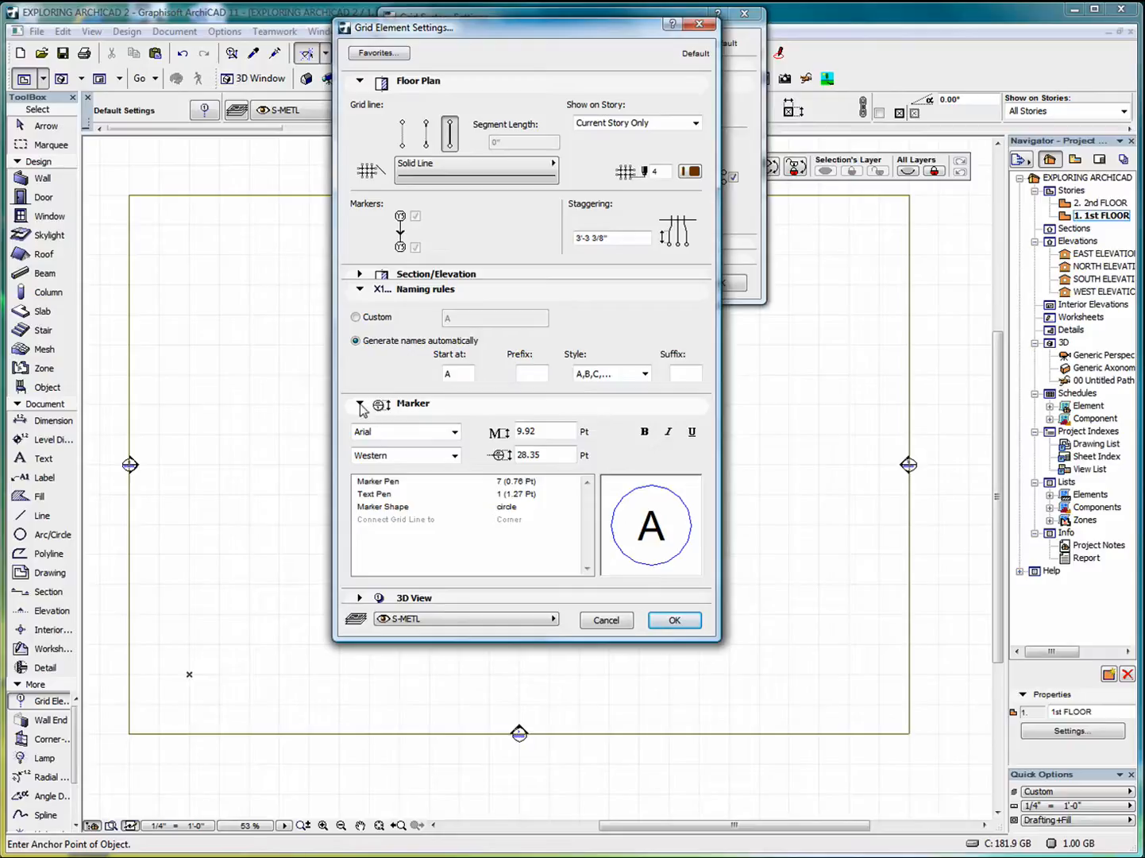
{"action": "left_click", "coordinate": [361, 598]}
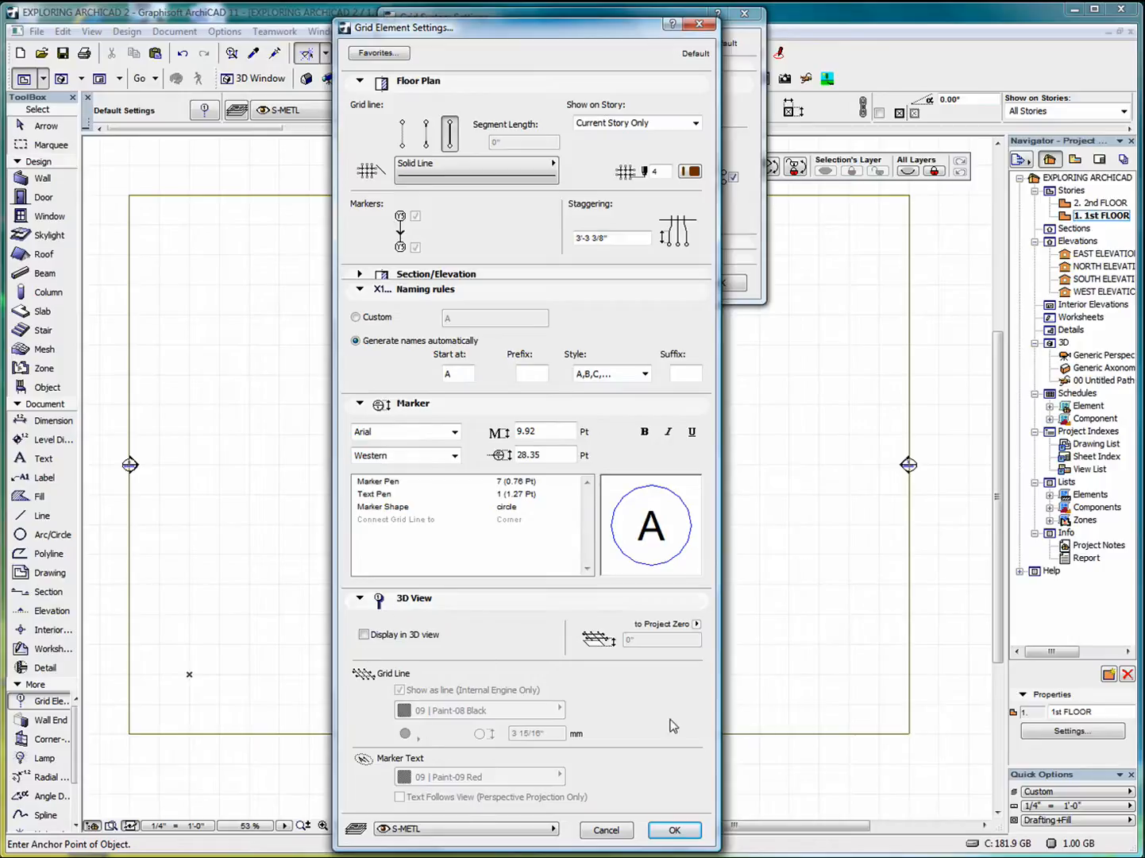
{"action": "left_click", "coordinate": [364, 635]}
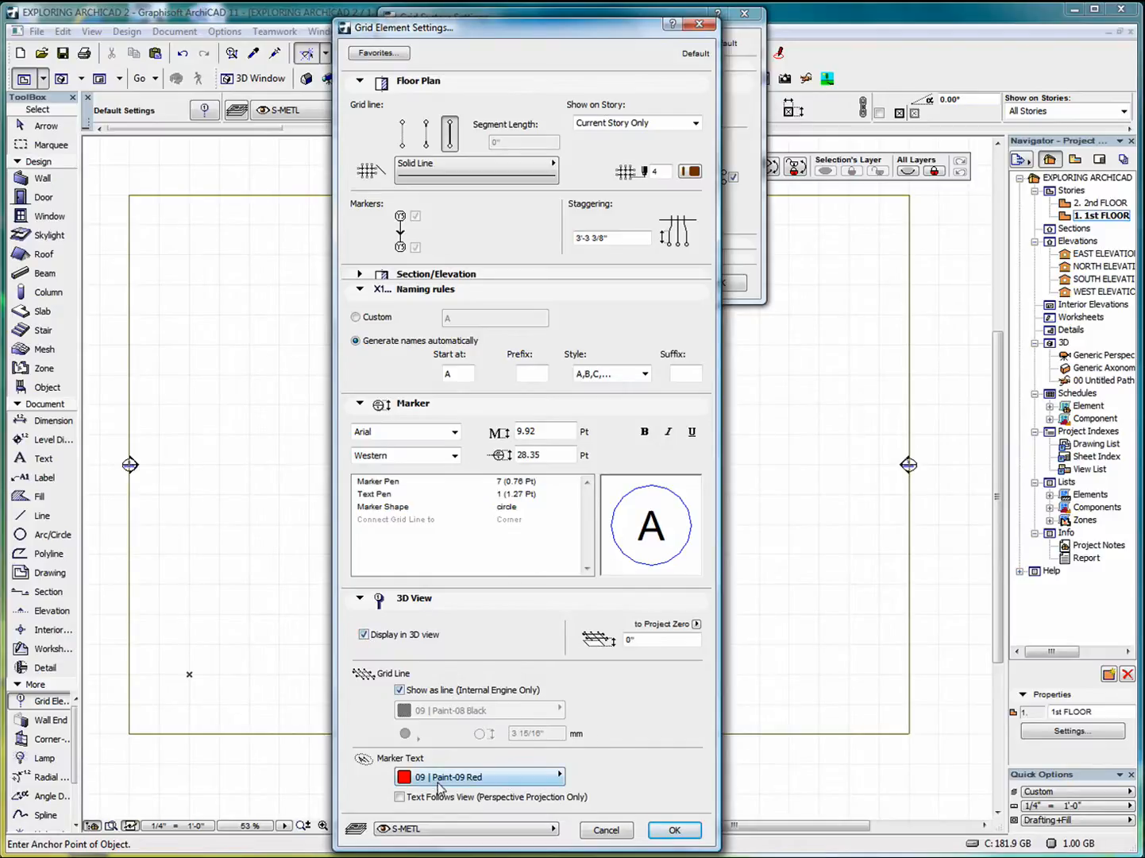
{"action": "left_click", "coordinate": [673, 831]}
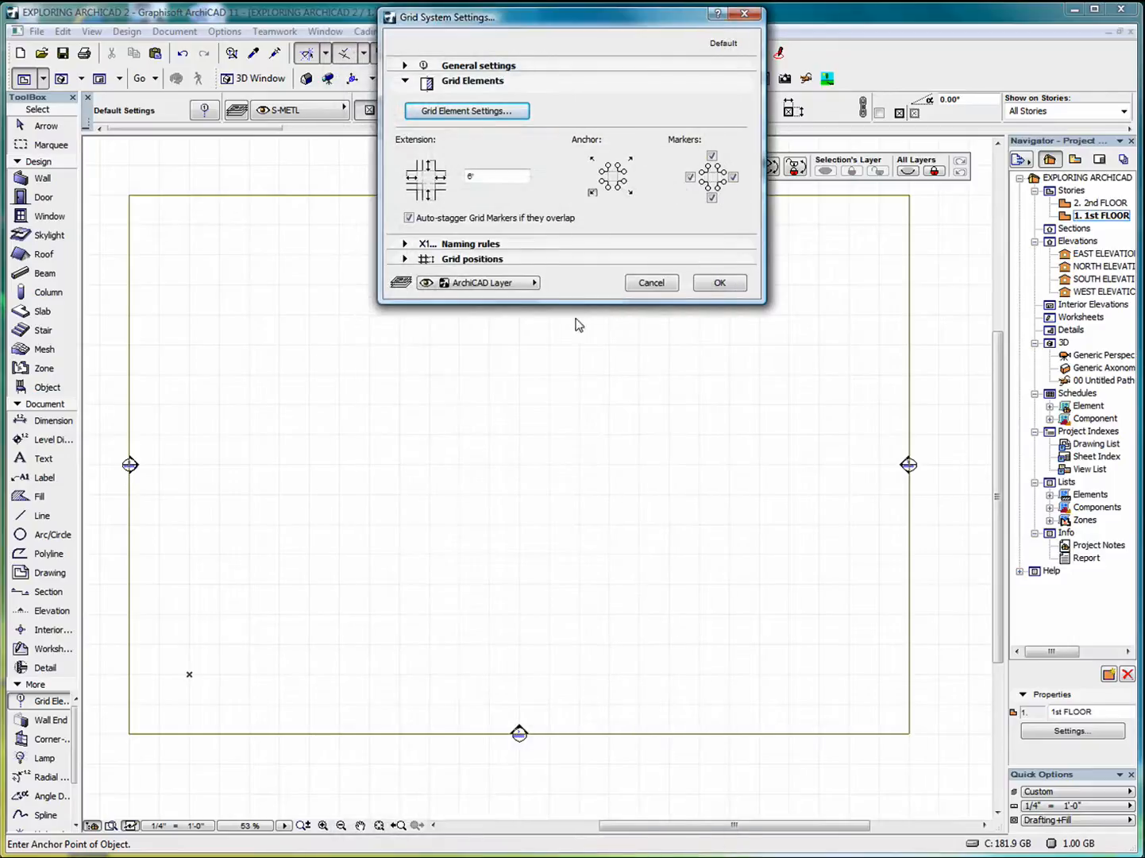
Review the grid system's naming rules for horizontal and vertical grids, then show the grid positions.
{"action": "left_click", "coordinate": [405, 244]}
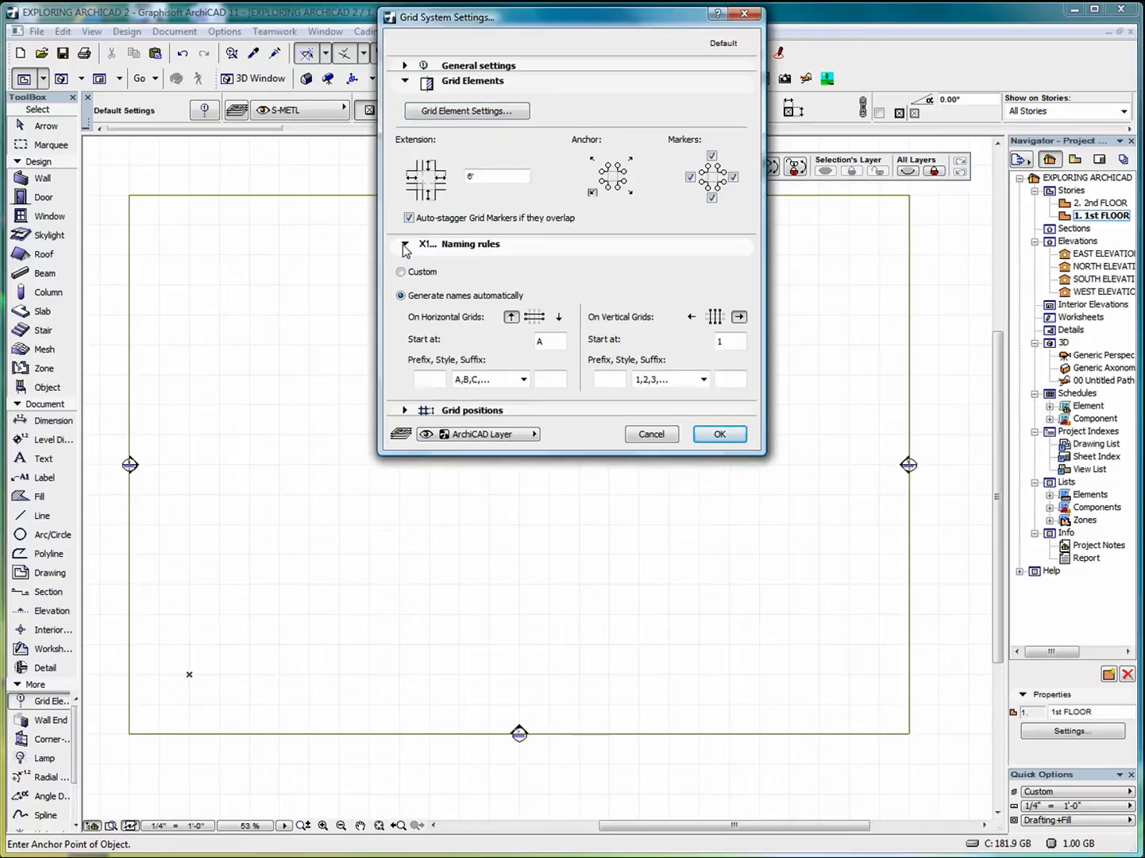
{"action": "left_click", "coordinate": [405, 244]}
{"action": "left_click", "coordinate": [405, 260]}
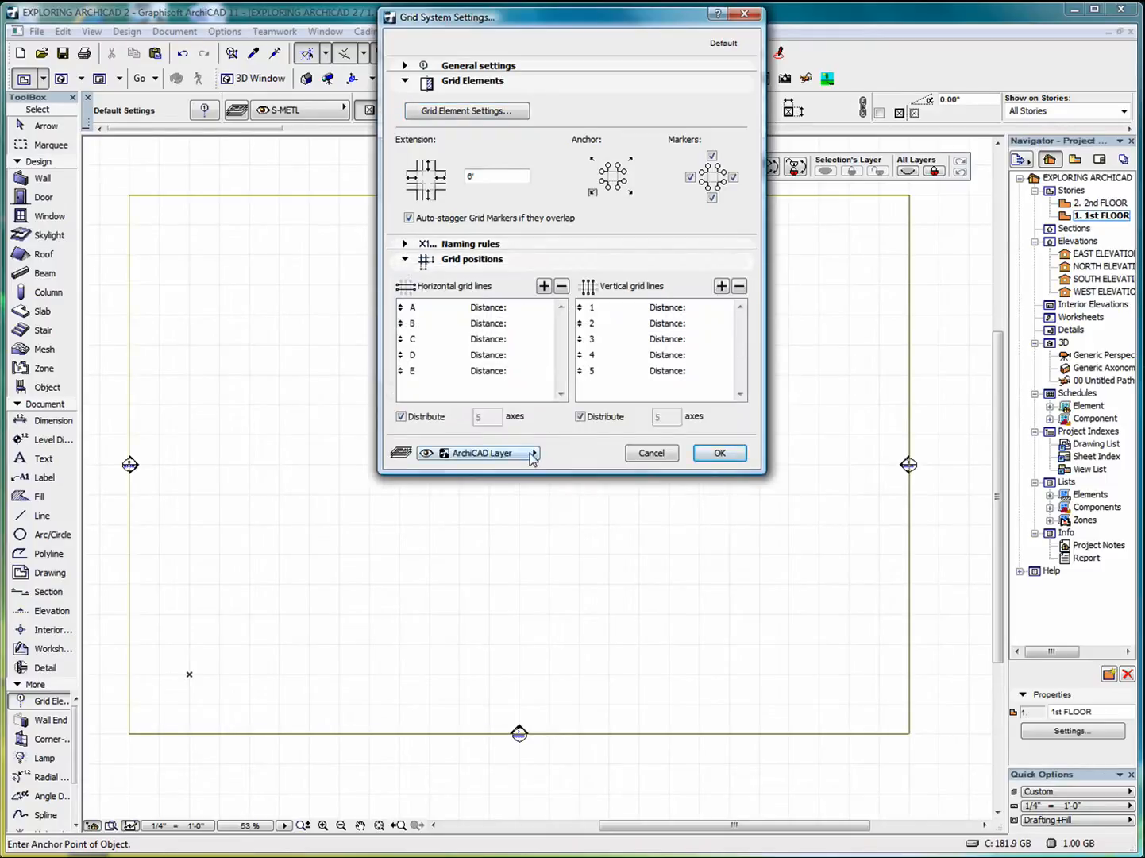
Try adding a sixth vertical grid line in the grid positions and remove it.
{"action": "left_click", "coordinate": [514, 311]}
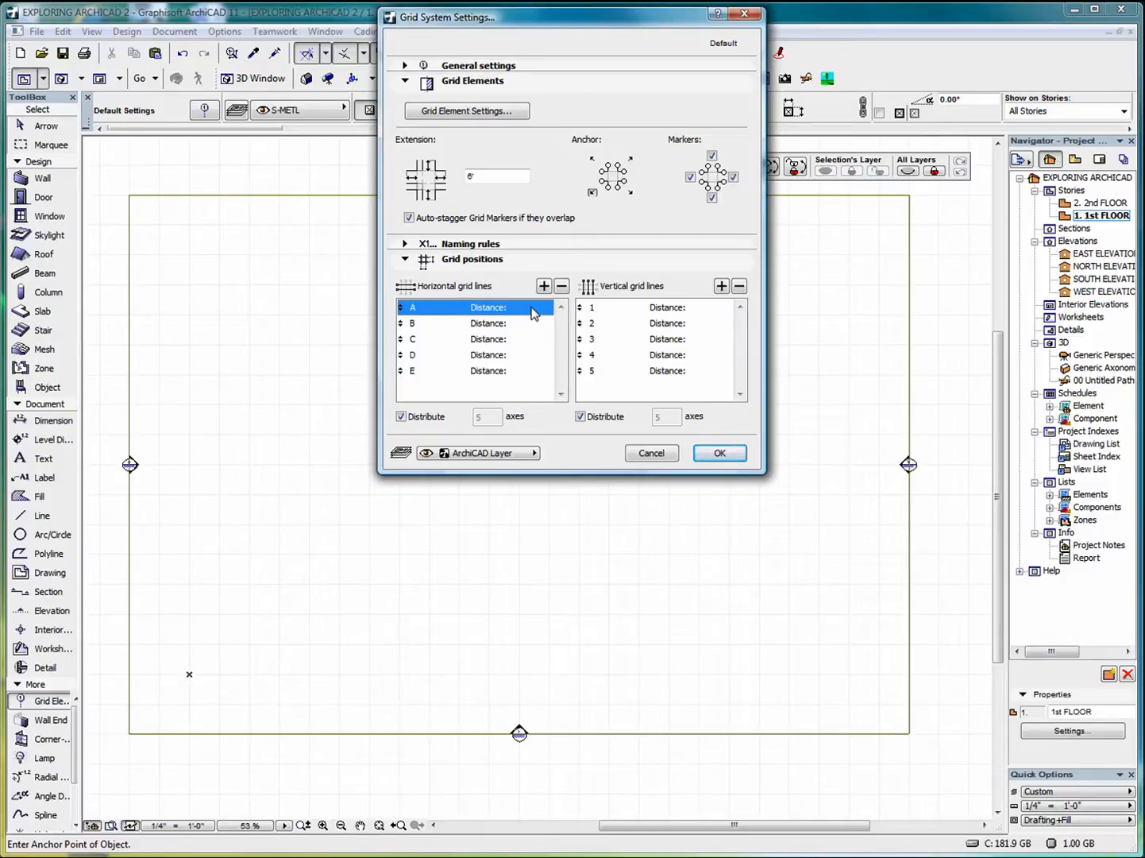
{"action": "left_click", "coordinate": [629, 311]}
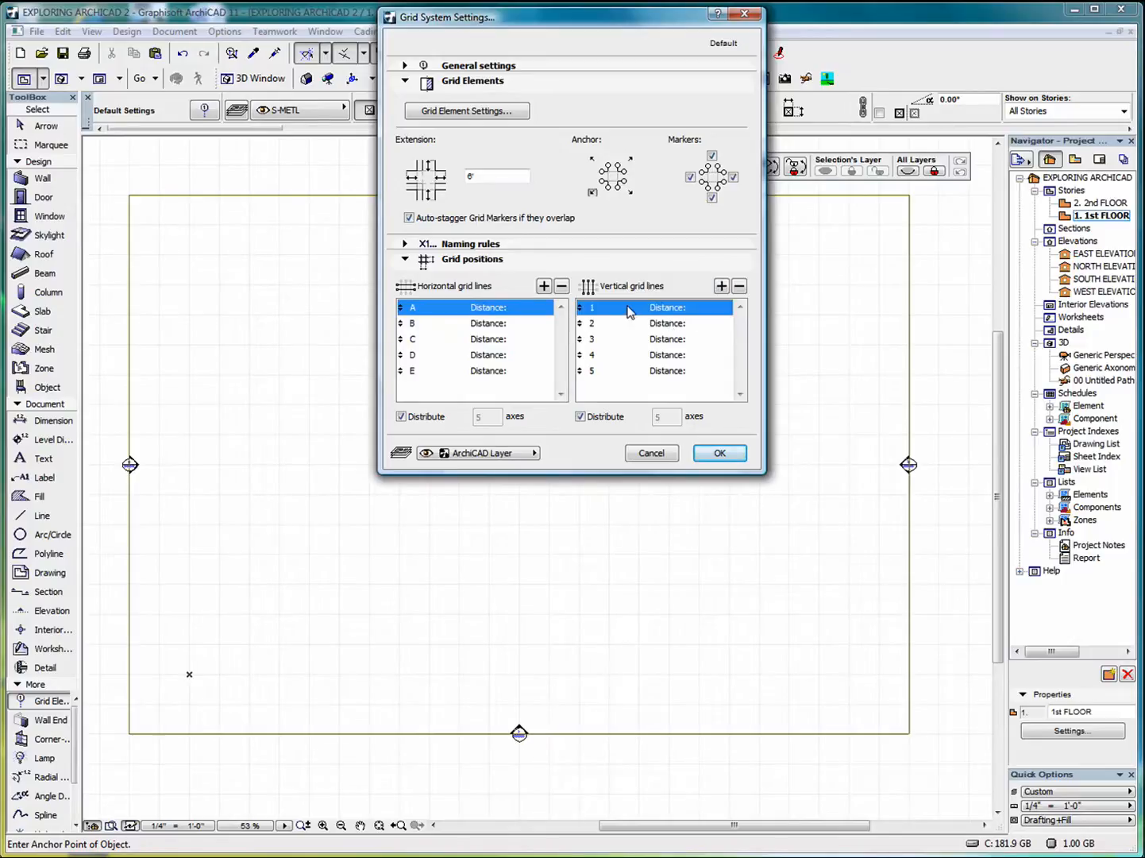
{"action": "left_click", "coordinate": [721, 286]}
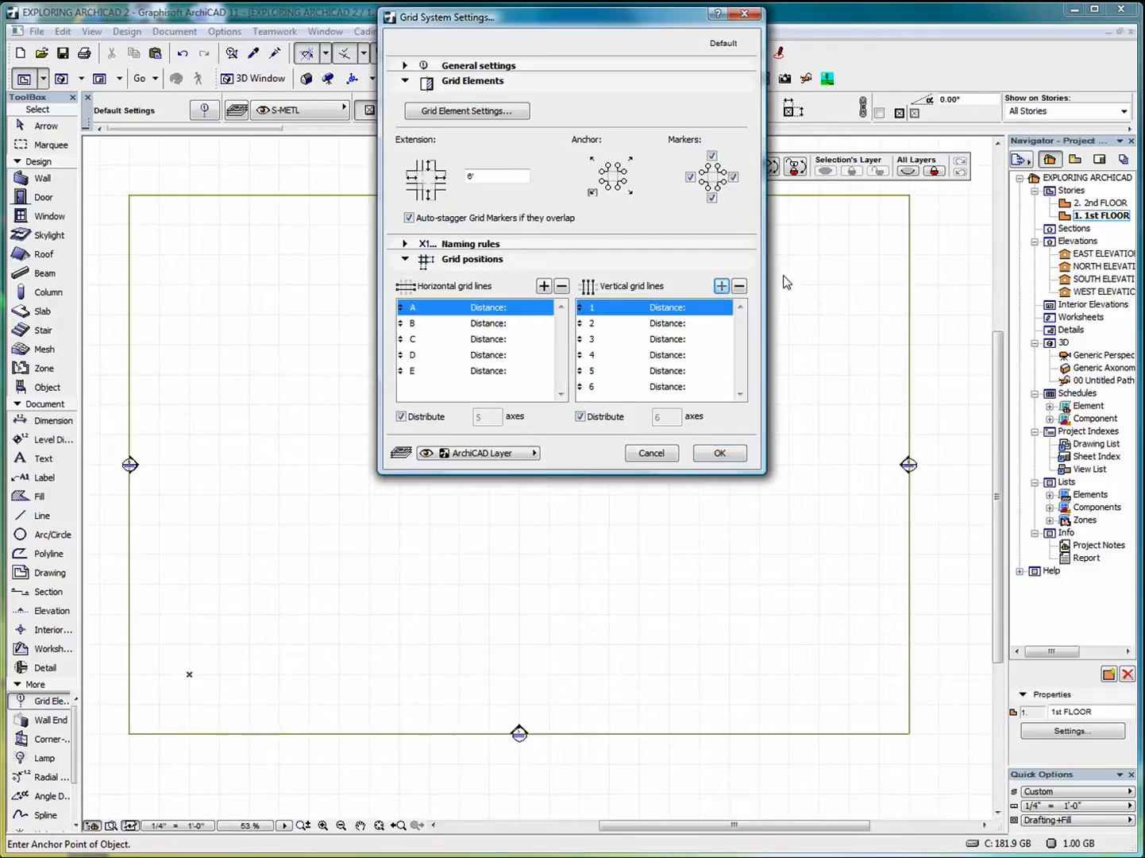
{"action": "left_click", "coordinate": [739, 286]}
Look through the available layers for the grid system, keep ArchiCAD Layer and accept the Grid System settings.
{"action": "left_click", "coordinate": [516, 457]}
{"action": "left_click", "coordinate": [515, 458]}
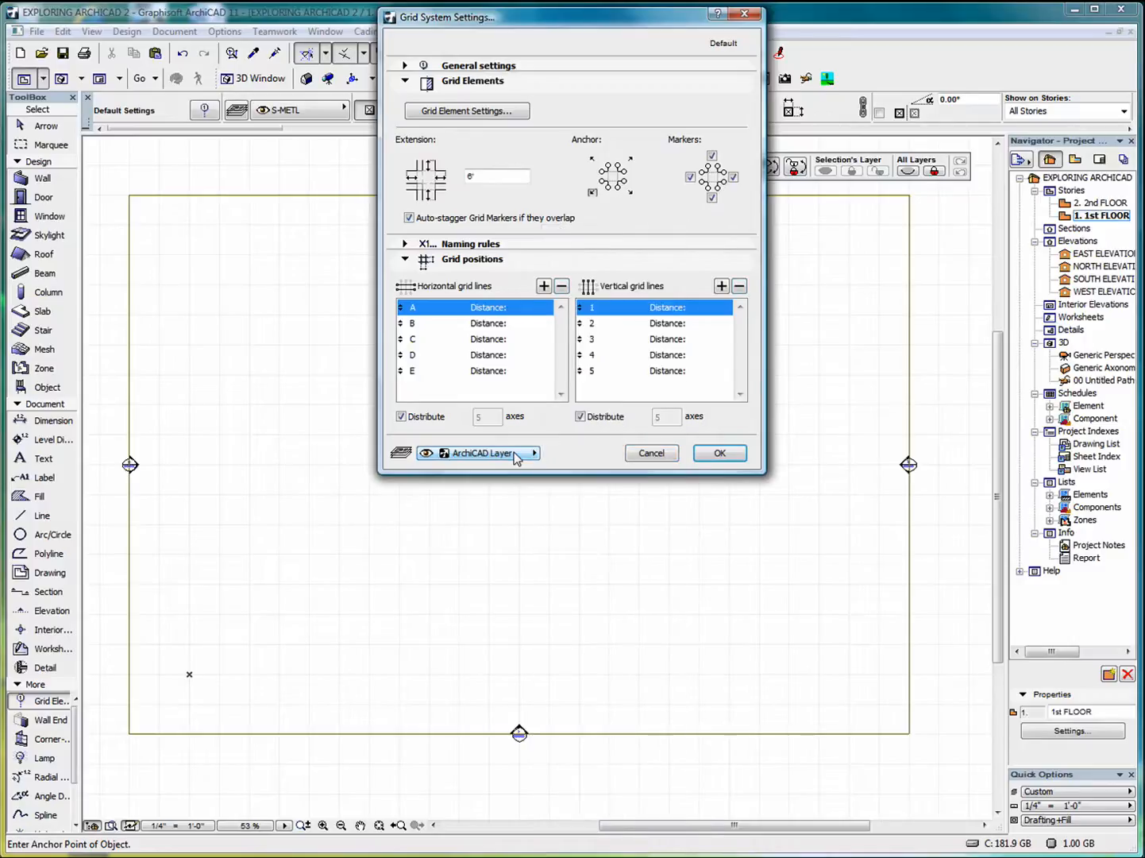
{"action": "left_click", "coordinate": [516, 457]}
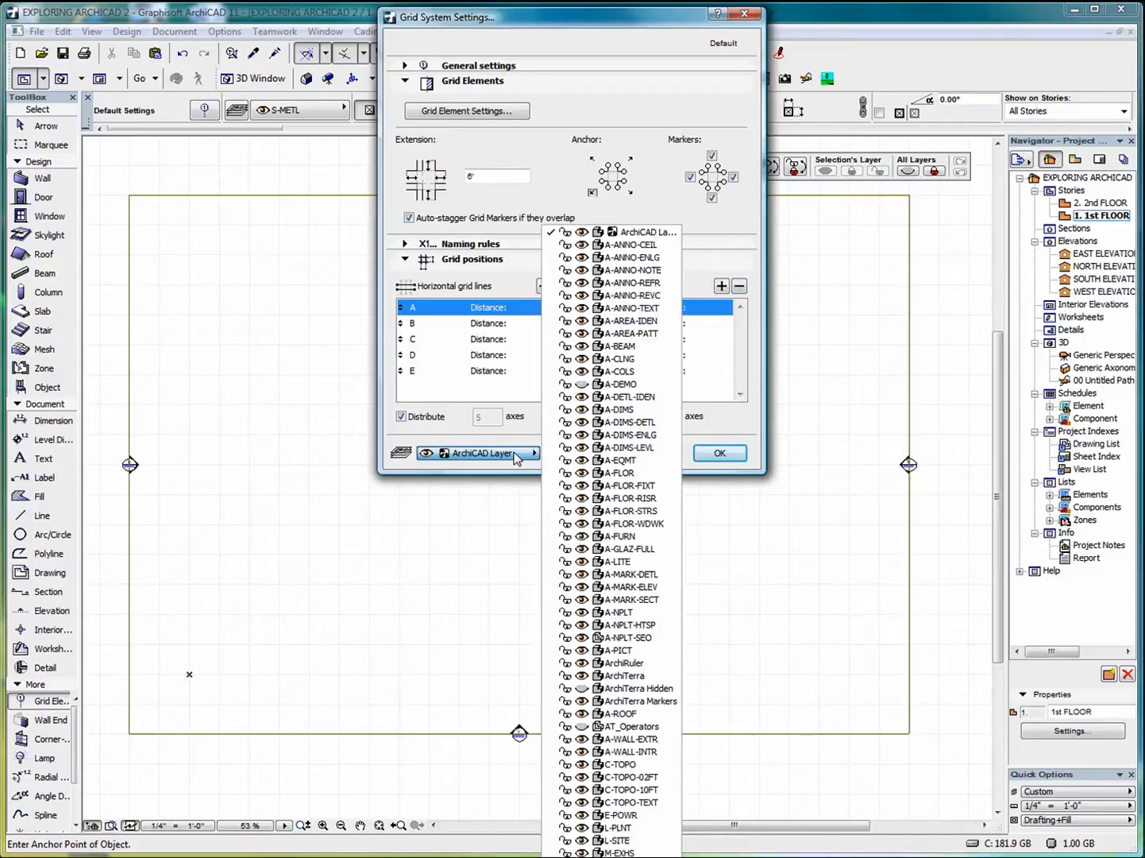
{"action": "left_click", "coordinate": [516, 456]}
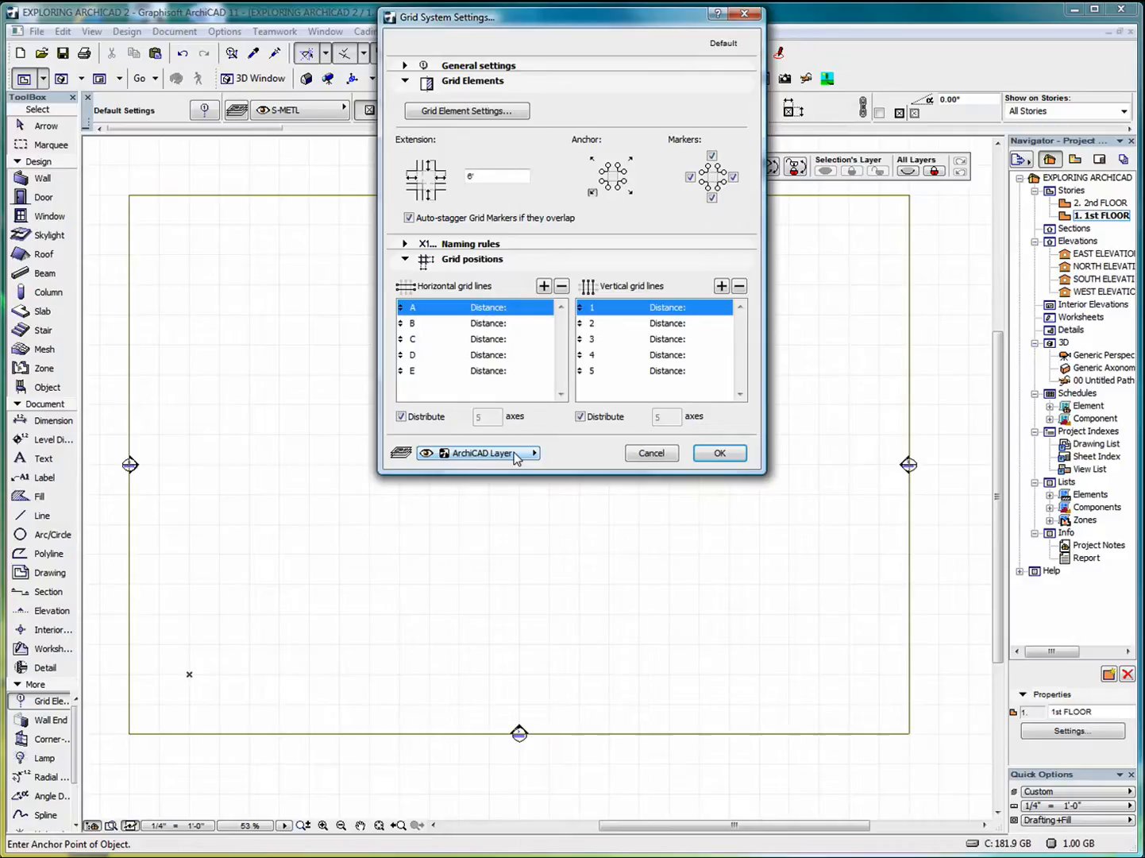
{"action": "right_click", "coordinate": [531, 310]}
{"action": "left_click", "coordinate": [525, 311]}
{"action": "left_click", "coordinate": [705, 461]}
Reopen the Grid System settings and look over the General settings, Grid Elements and Naming rules sections.
{"action": "left_click", "coordinate": [127, 31]}
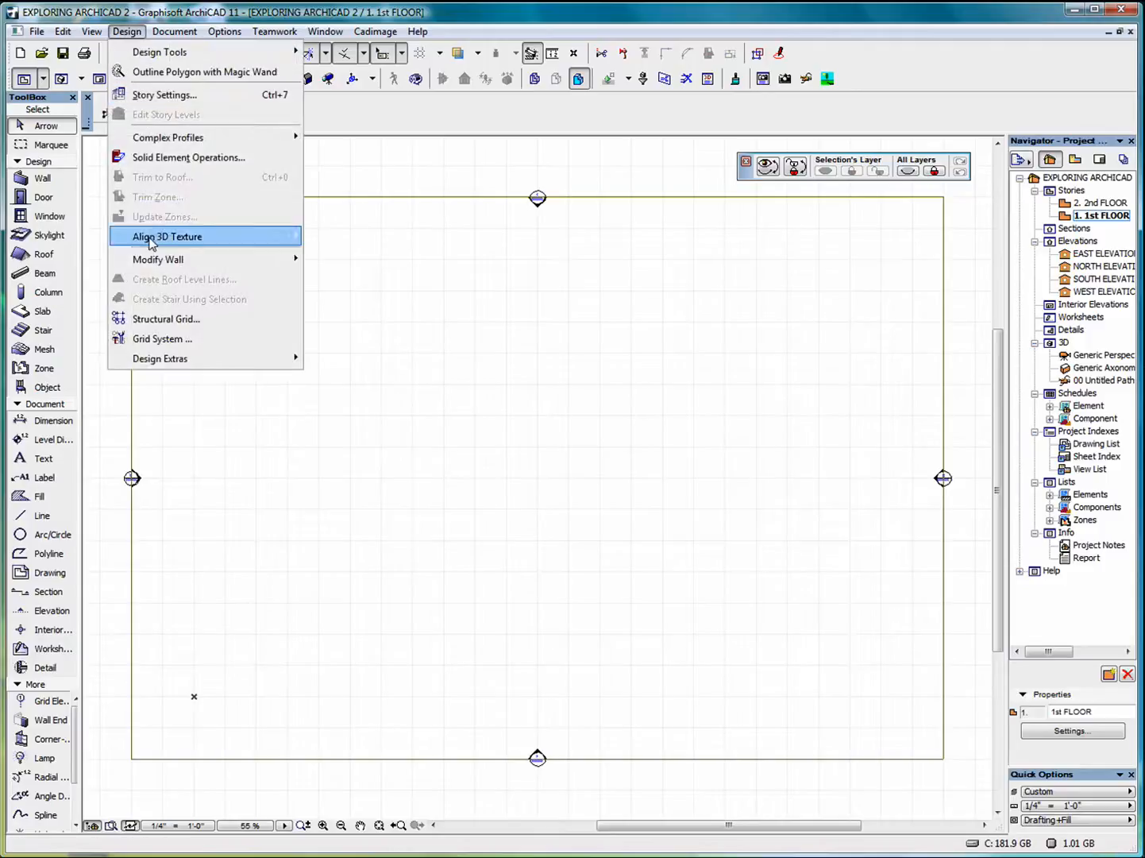
{"action": "left_click", "coordinate": [172, 342]}
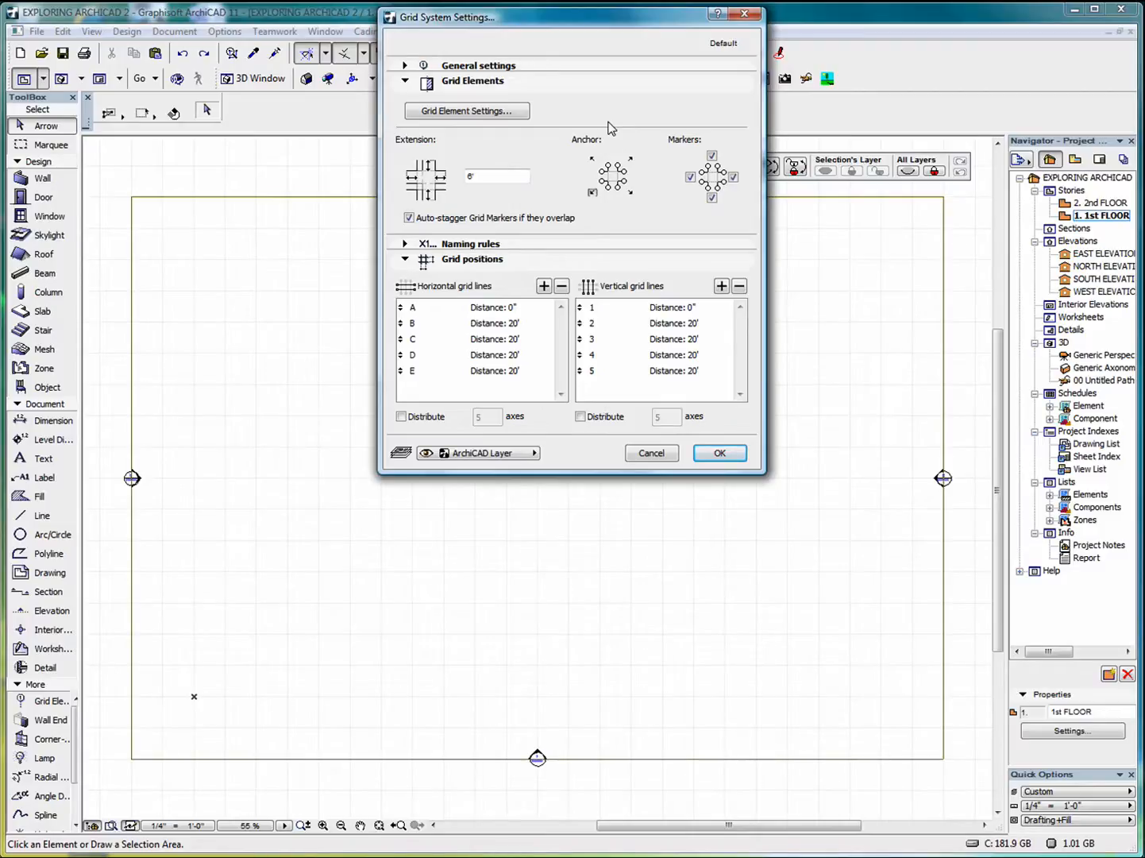
{"action": "left_click", "coordinate": [405, 66]}
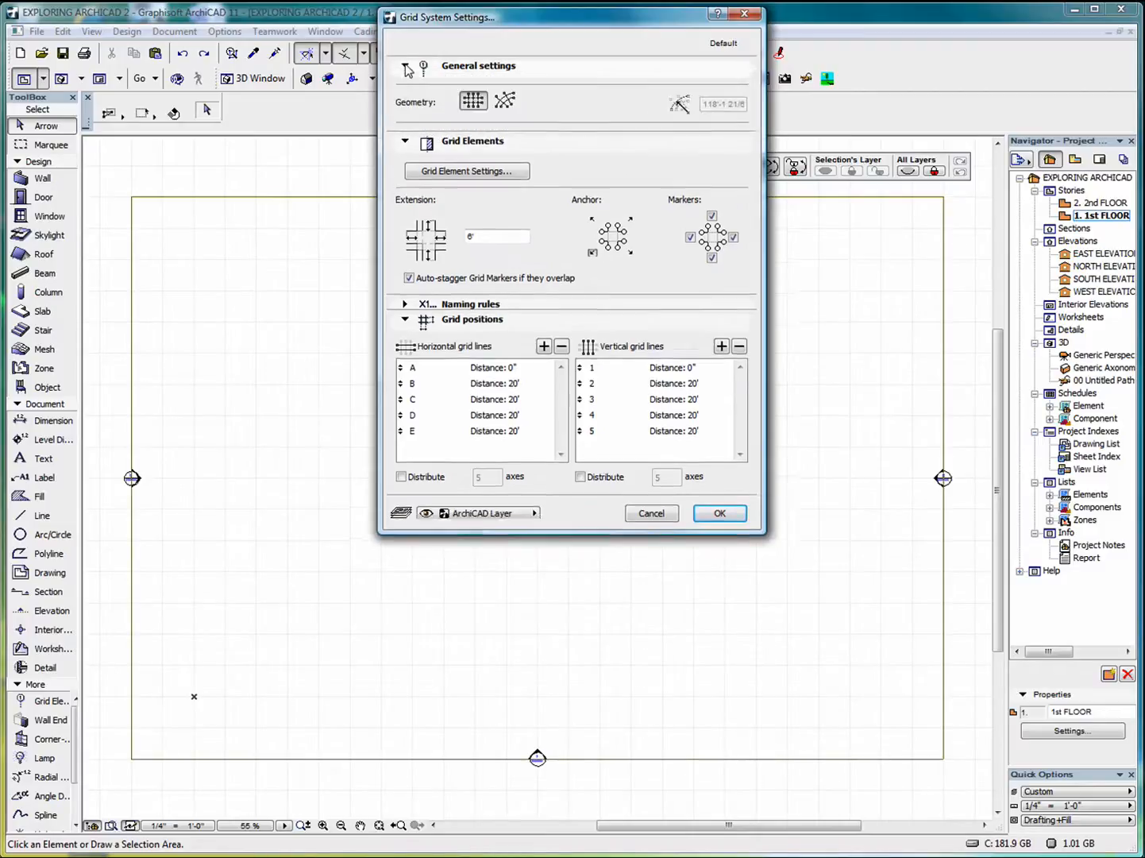
{"action": "left_click", "coordinate": [406, 66]}
{"action": "left_click", "coordinate": [407, 82]}
{"action": "left_click", "coordinate": [406, 82]}
{"action": "left_click", "coordinate": [406, 81]}
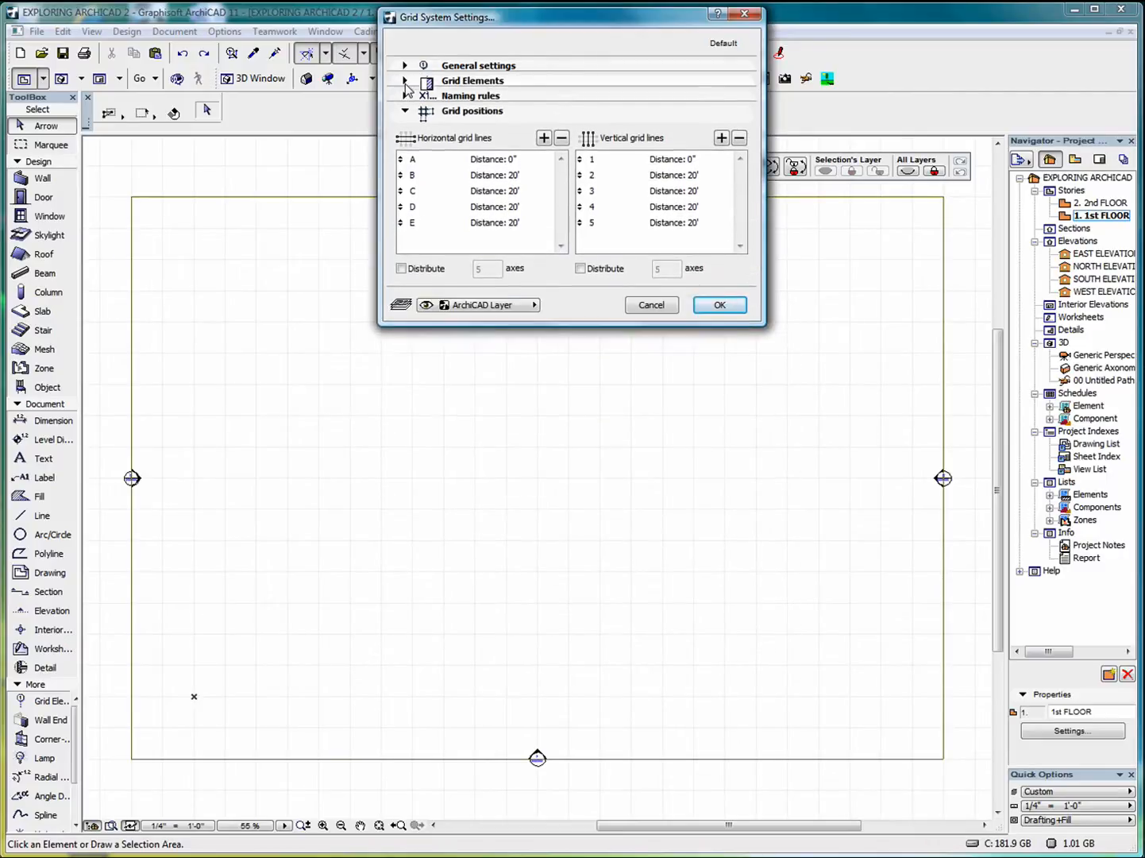
{"action": "left_click", "coordinate": [407, 96]}
{"action": "left_click", "coordinate": [407, 95]}
Show the grid positions and turn on Distribute for the horizontal grid lines.
{"action": "left_click", "coordinate": [406, 112]}
{"action": "left_click", "coordinate": [406, 112]}
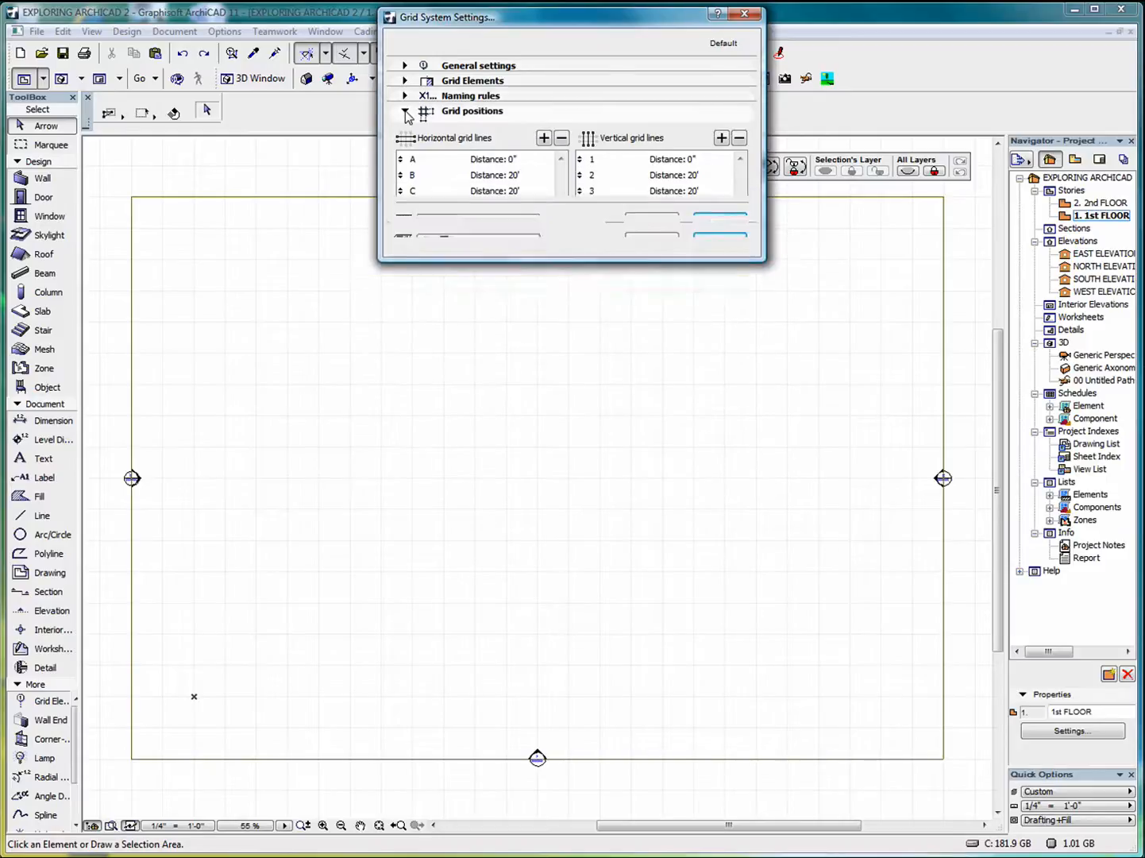
{"action": "left_click", "coordinate": [406, 112]}
{"action": "left_click", "coordinate": [406, 112]}
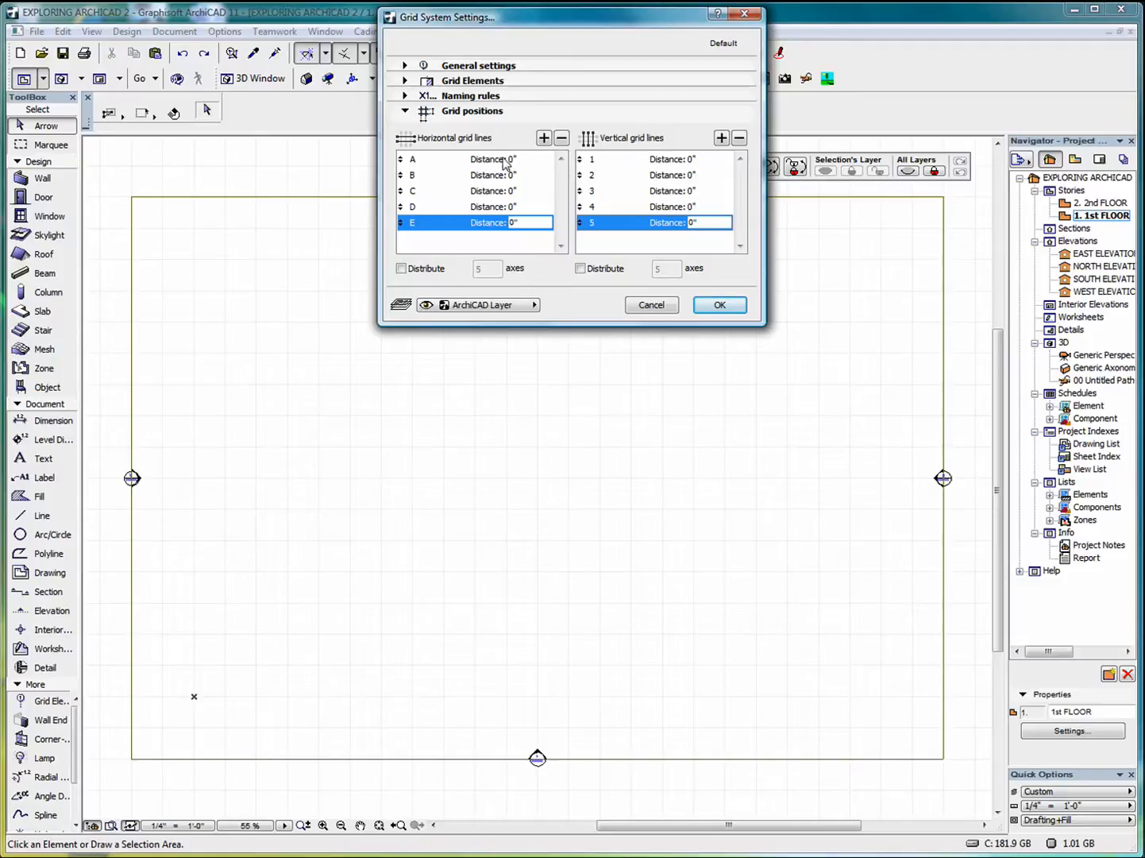
{"action": "left_click", "coordinate": [401, 270]}
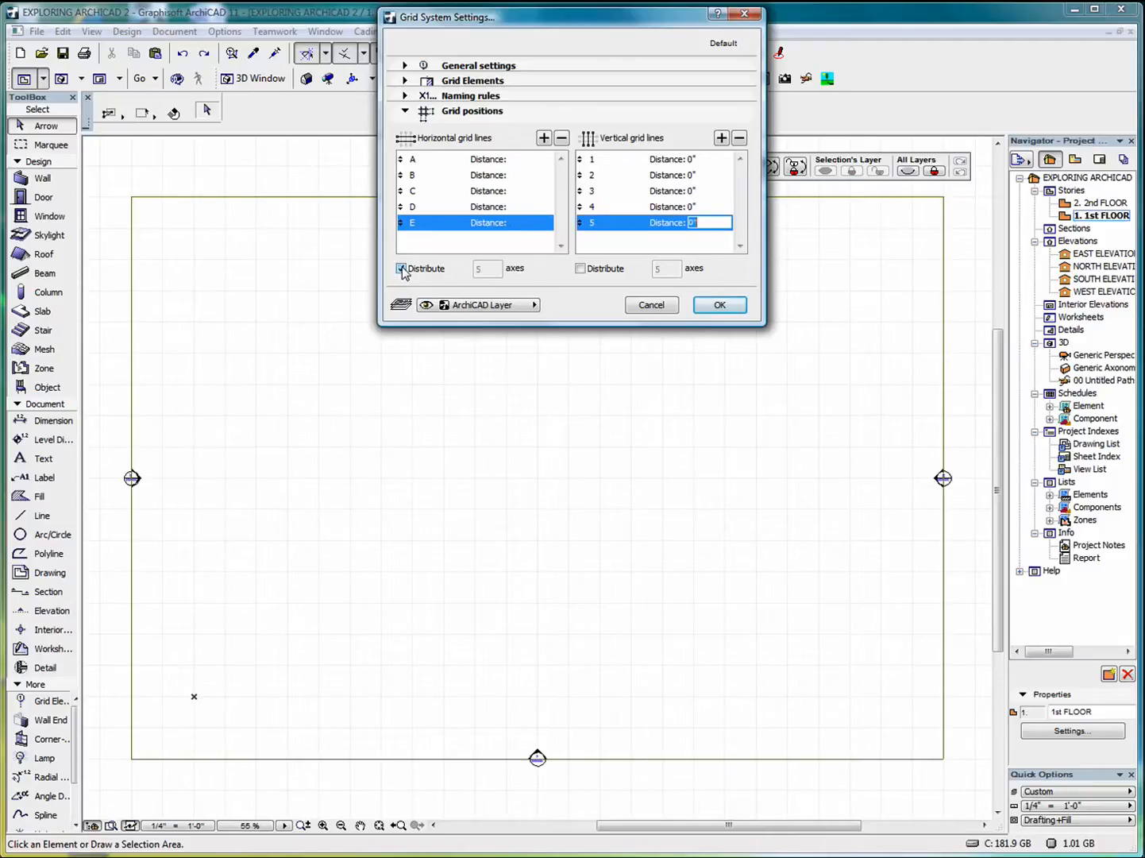
Try Distribute on the vertical grid lines, and turn it off for both the horizontal and vertical grid lines.
{"action": "left_click", "coordinate": [582, 268]}
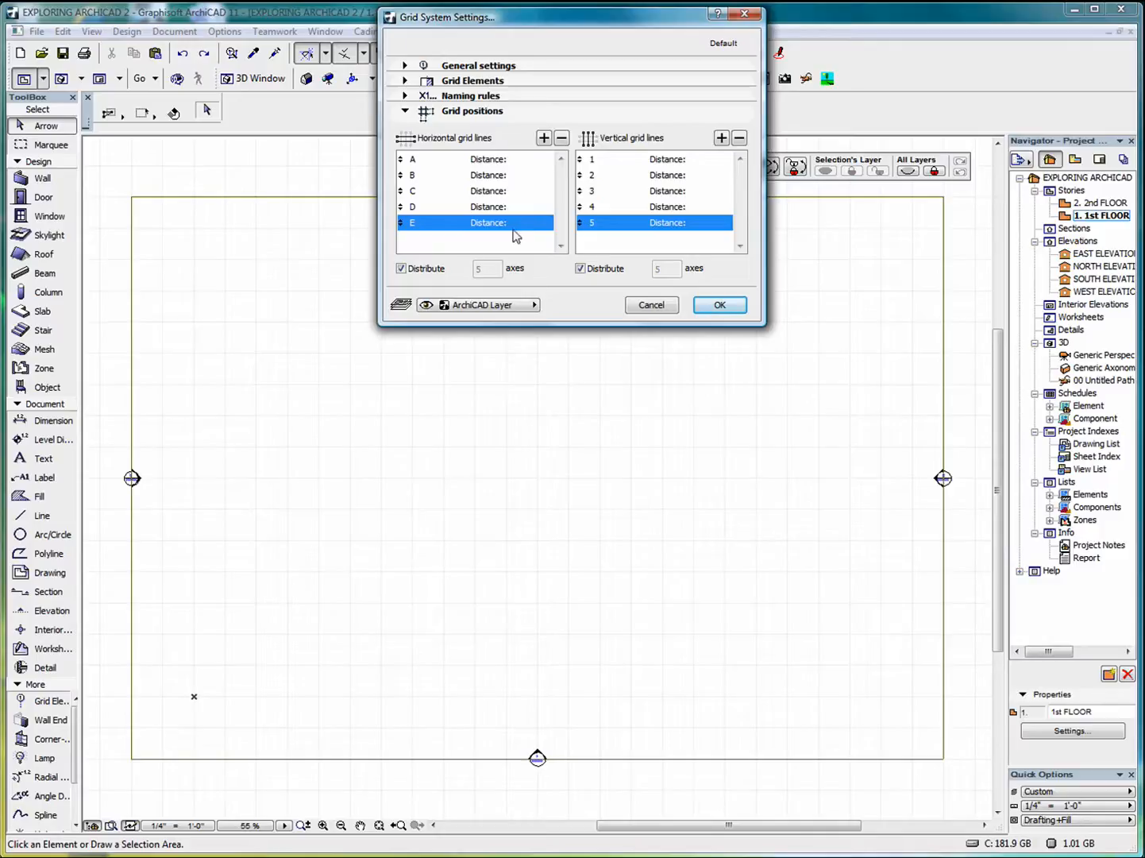
{"action": "left_click", "coordinate": [402, 268]}
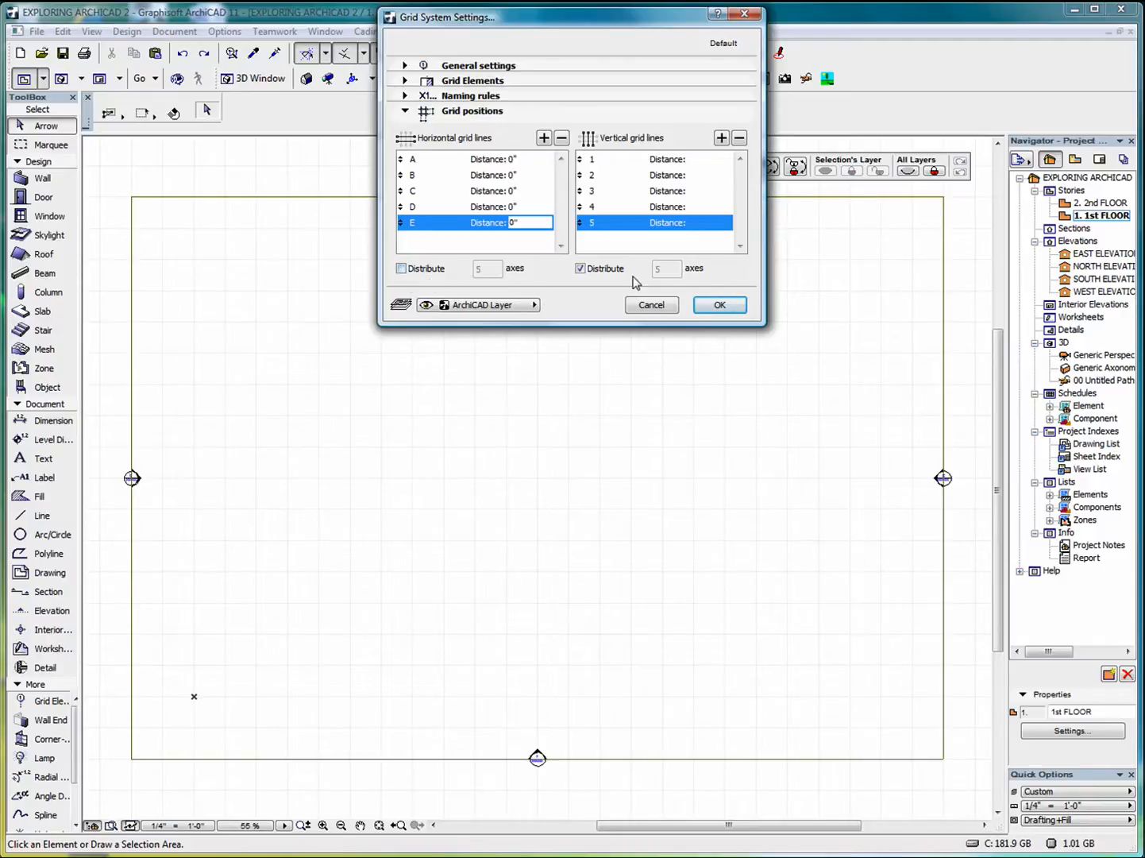
{"action": "left_click", "coordinate": [581, 270]}
Set the distances of horizontal grid lines B, C and D to 15' and remove line E.
{"action": "left_click", "coordinate": [531, 176]}
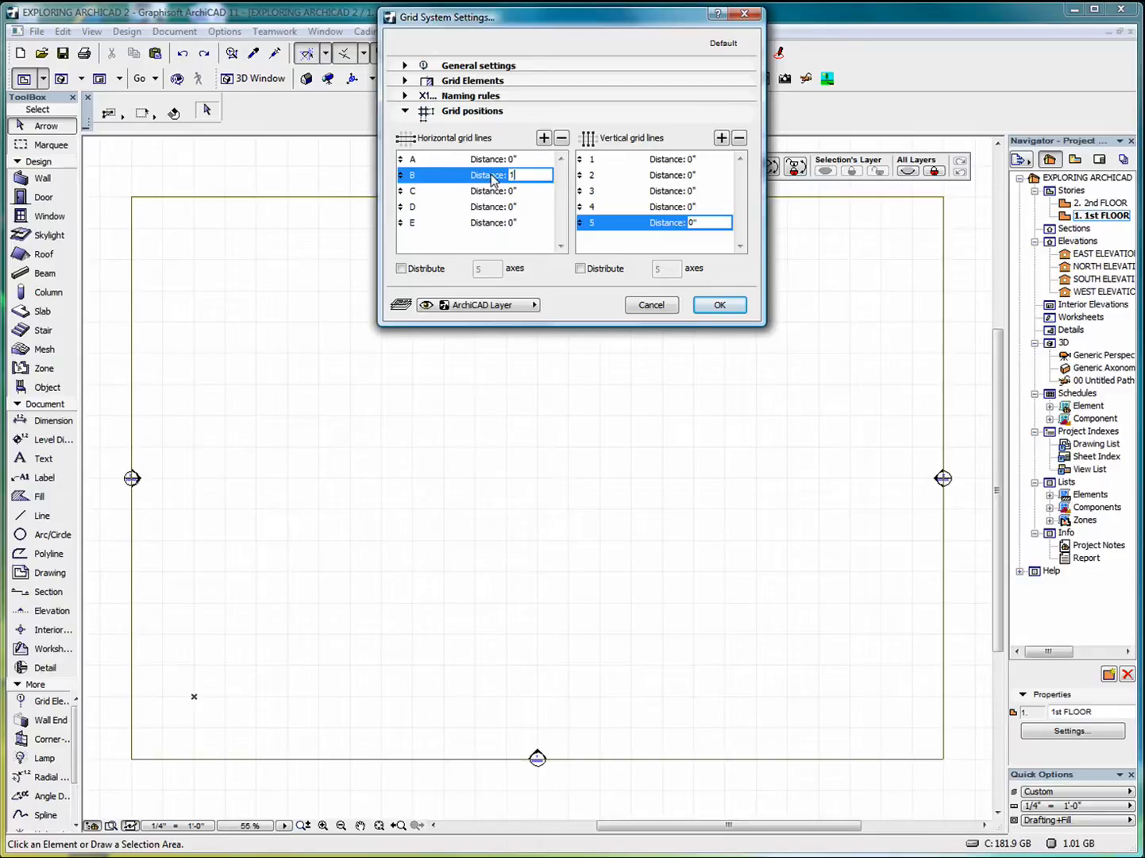
{"action": "type", "text": "5"}
{"action": "left_click", "coordinate": [523, 190]}
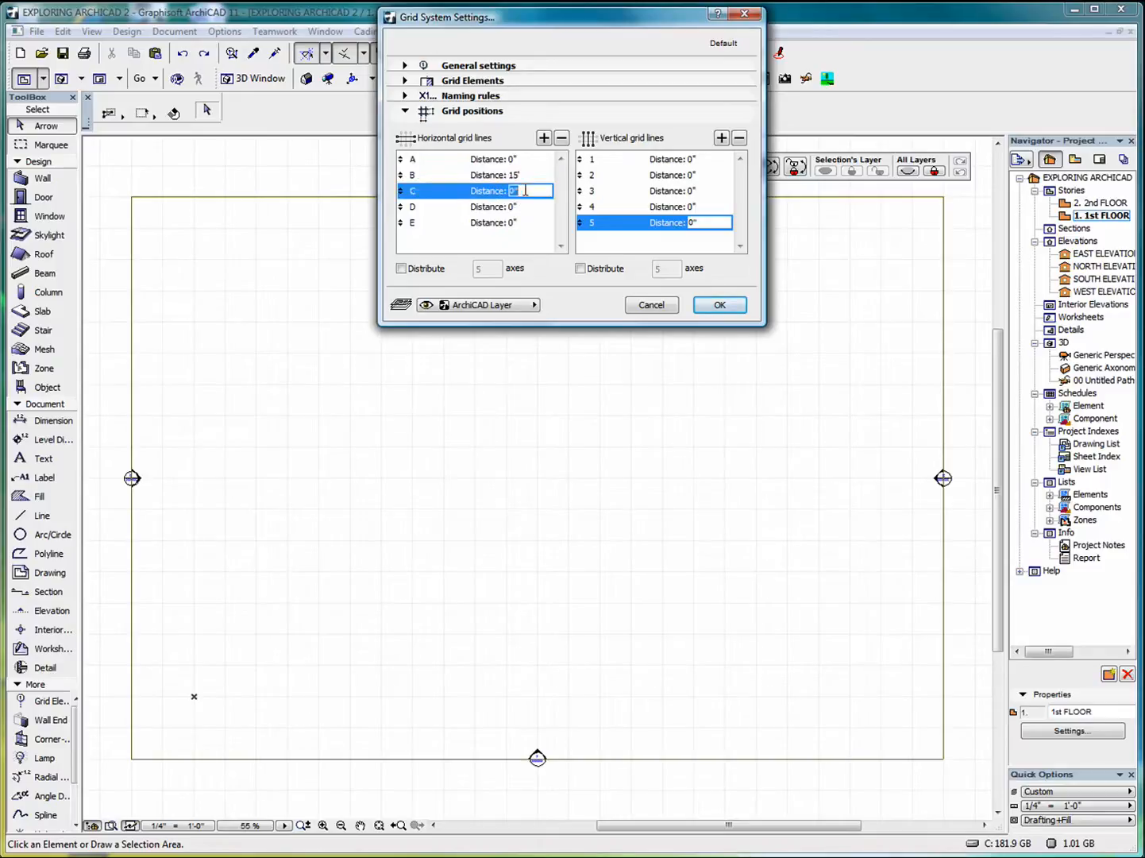
{"action": "type", "text": "15"}
{"action": "left_click", "coordinate": [518, 208]}
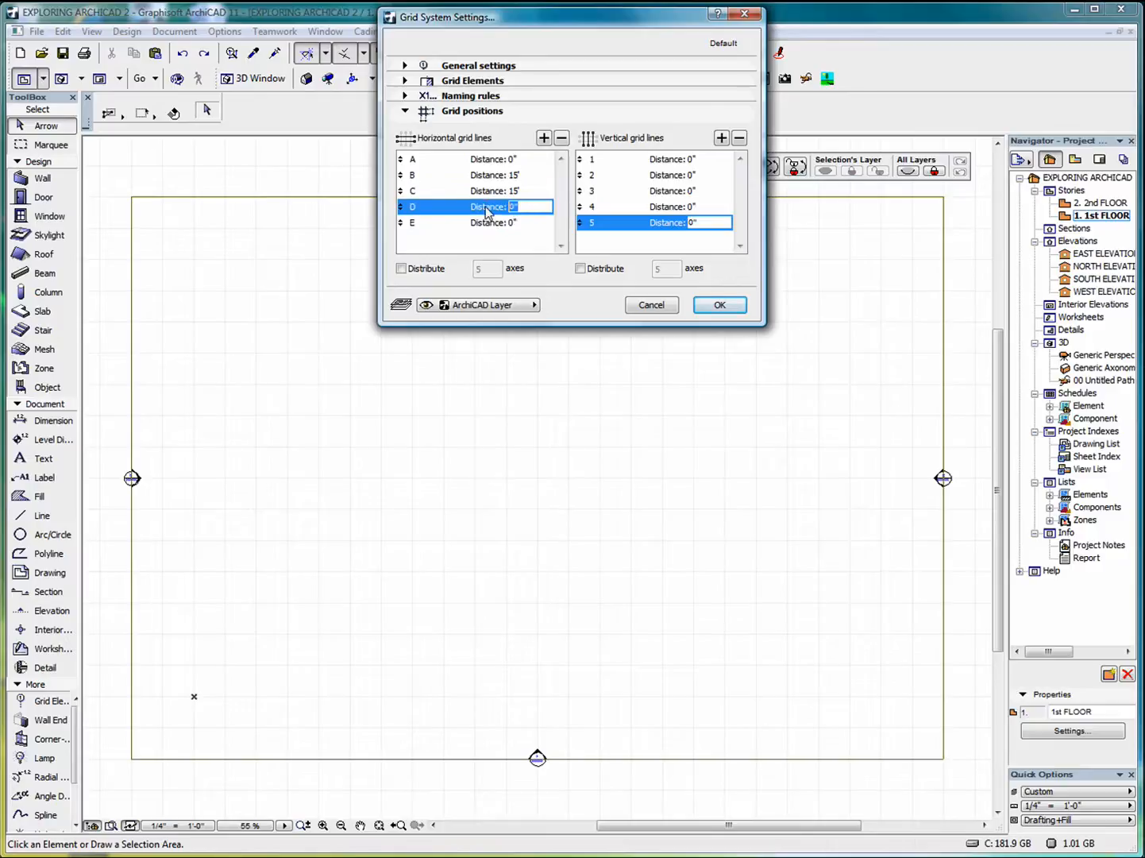
{"action": "type", "text": "15"}
{"action": "left_click", "coordinate": [498, 225]}
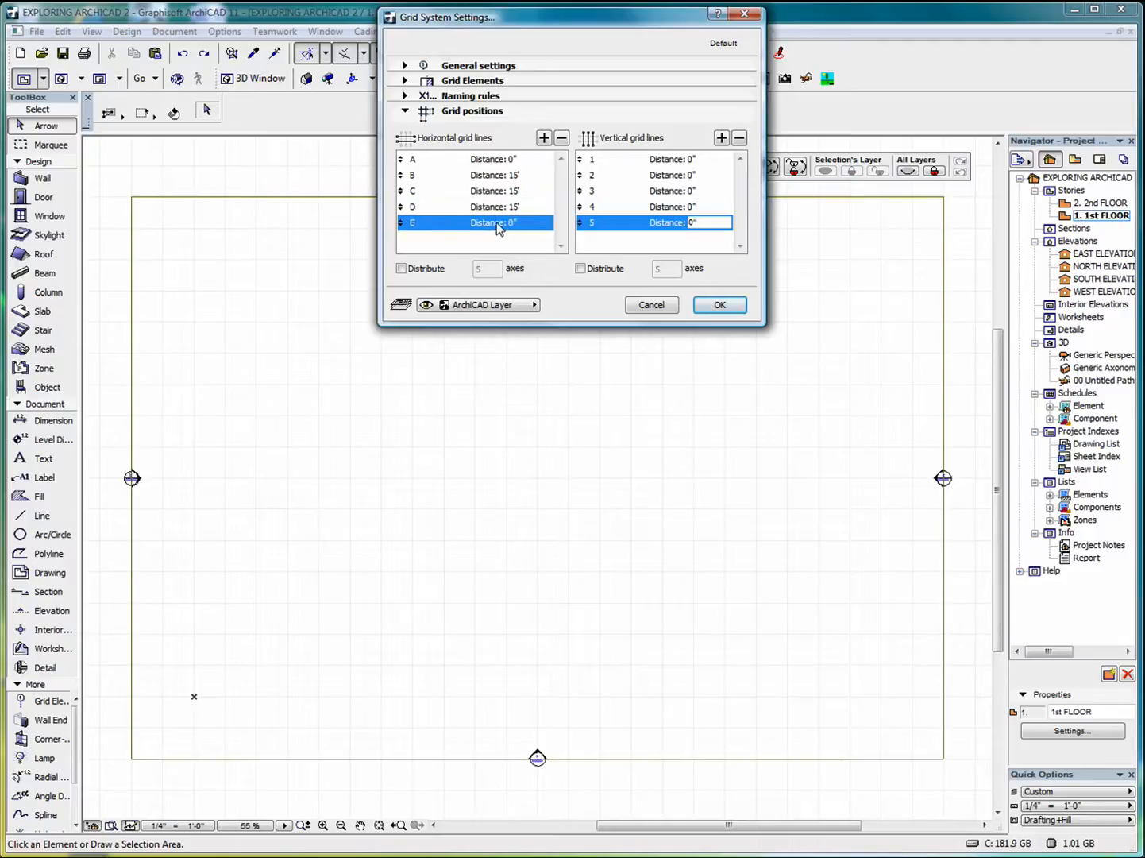
{"action": "left_click", "coordinate": [562, 139]}
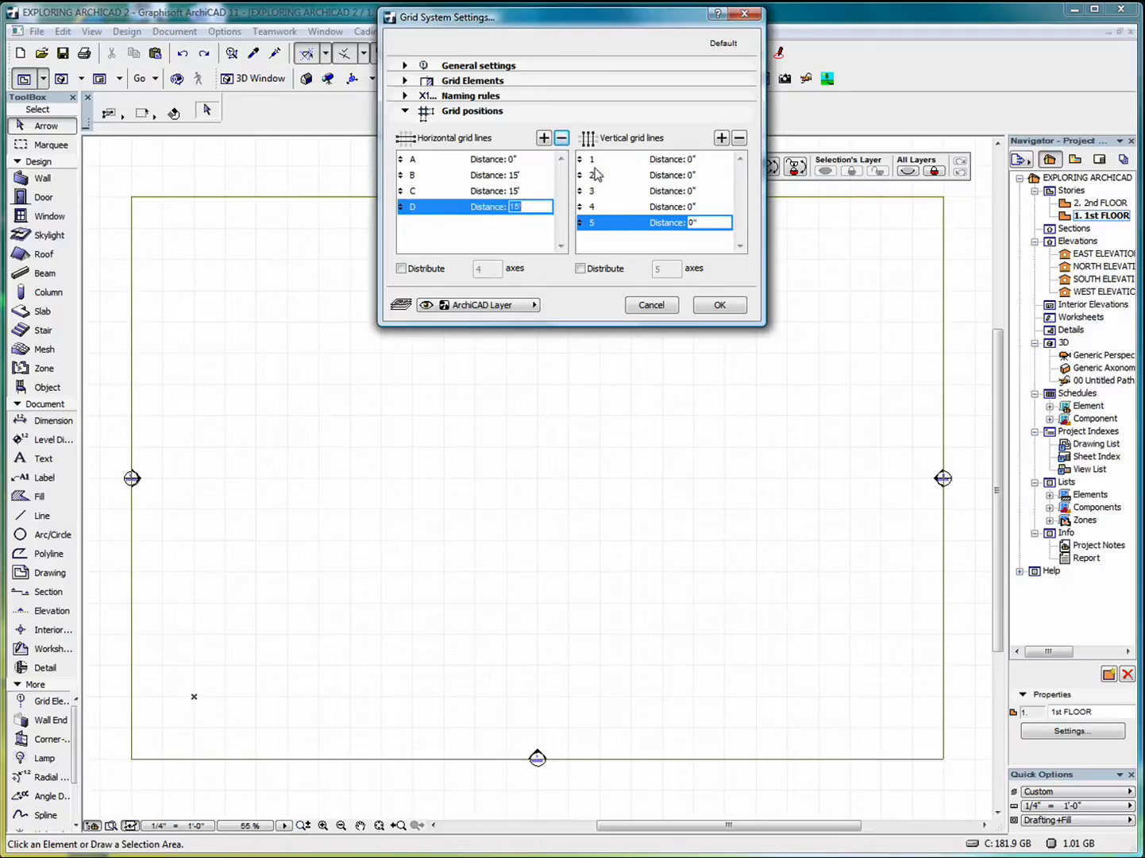
Set the distances of vertical grid lines 2, 3 and 4 to 15' and remove line 5.
{"action": "left_click", "coordinate": [673, 162]}
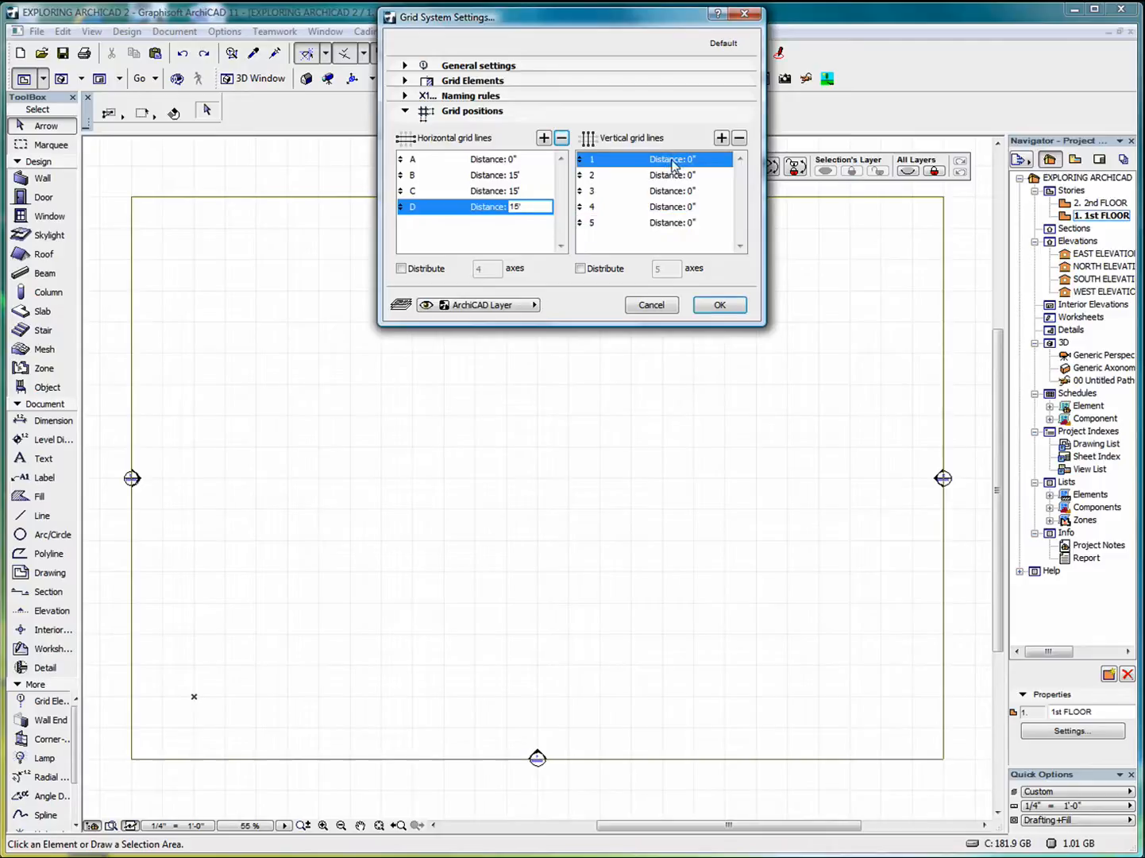
{"action": "left_click", "coordinate": [703, 175]}
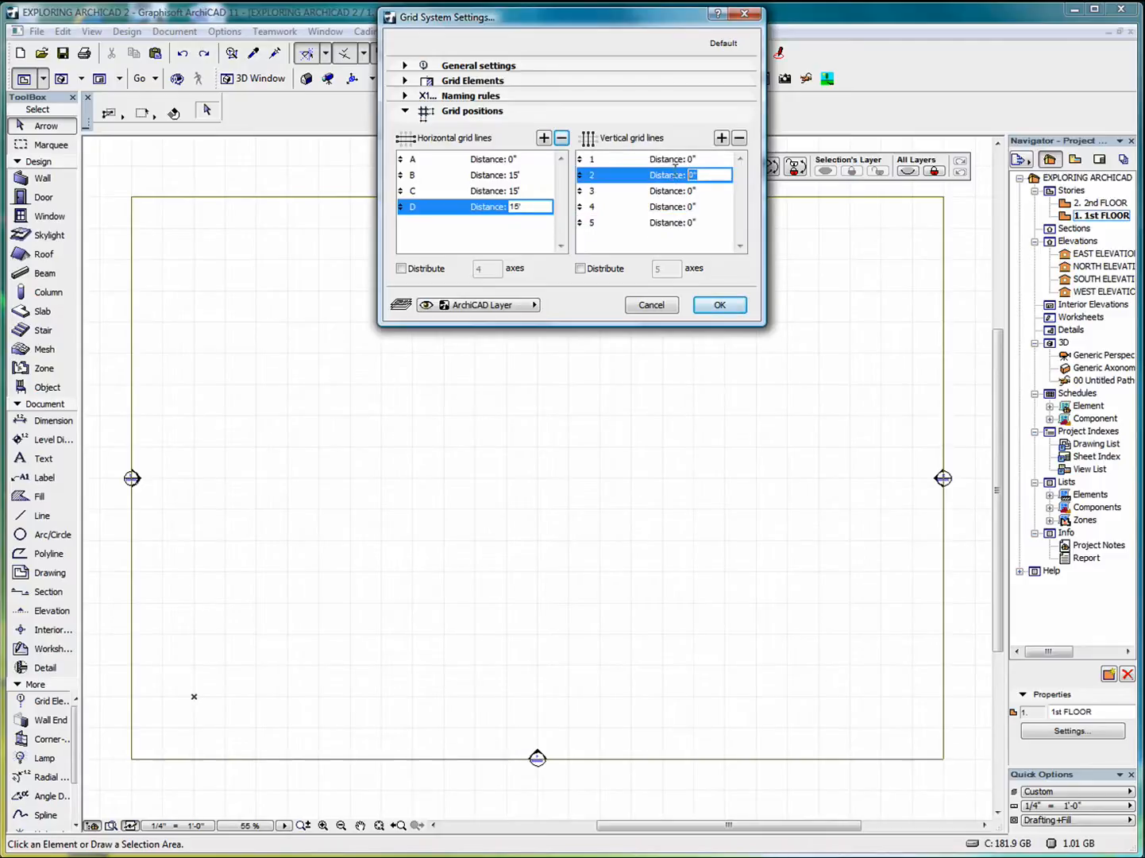
{"action": "type", "text": "15'"}
{"action": "left_click", "coordinate": [699, 193]}
{"action": "type", "text": "15'"}
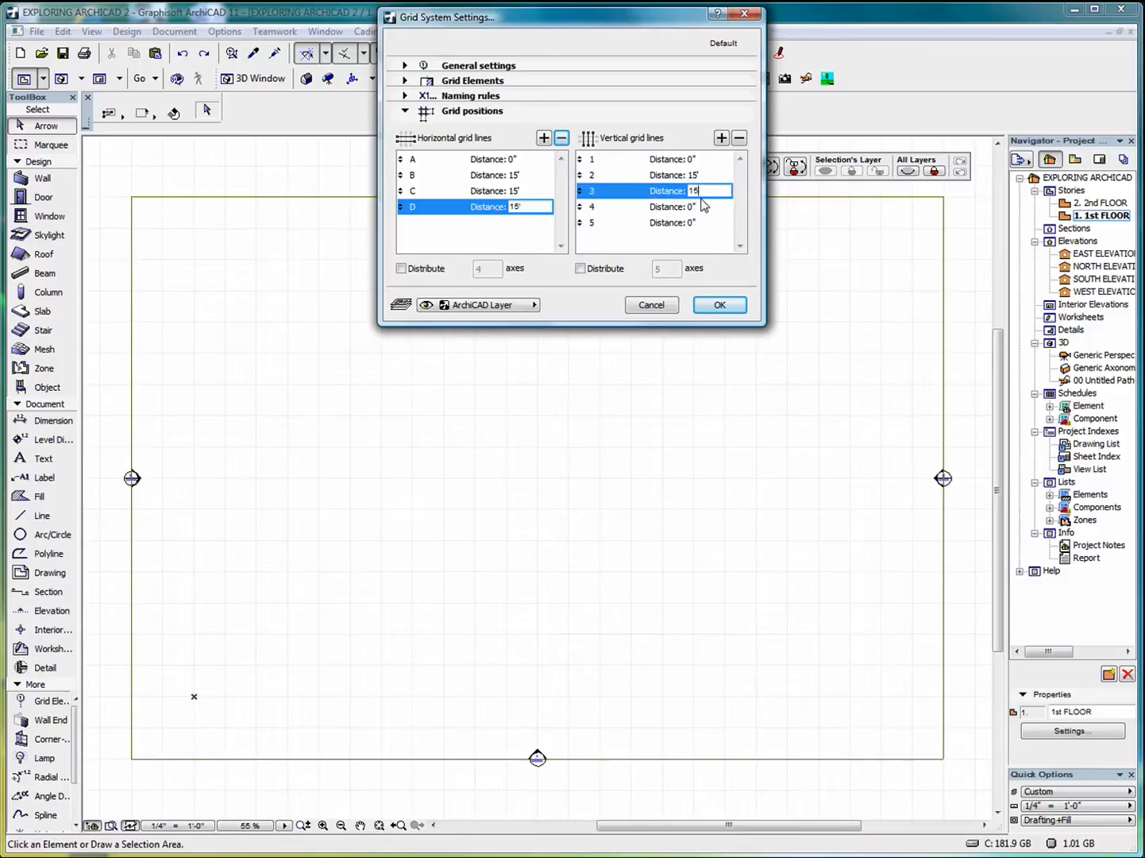
{"action": "left_click", "coordinate": [703, 207]}
{"action": "type", "text": "1"}
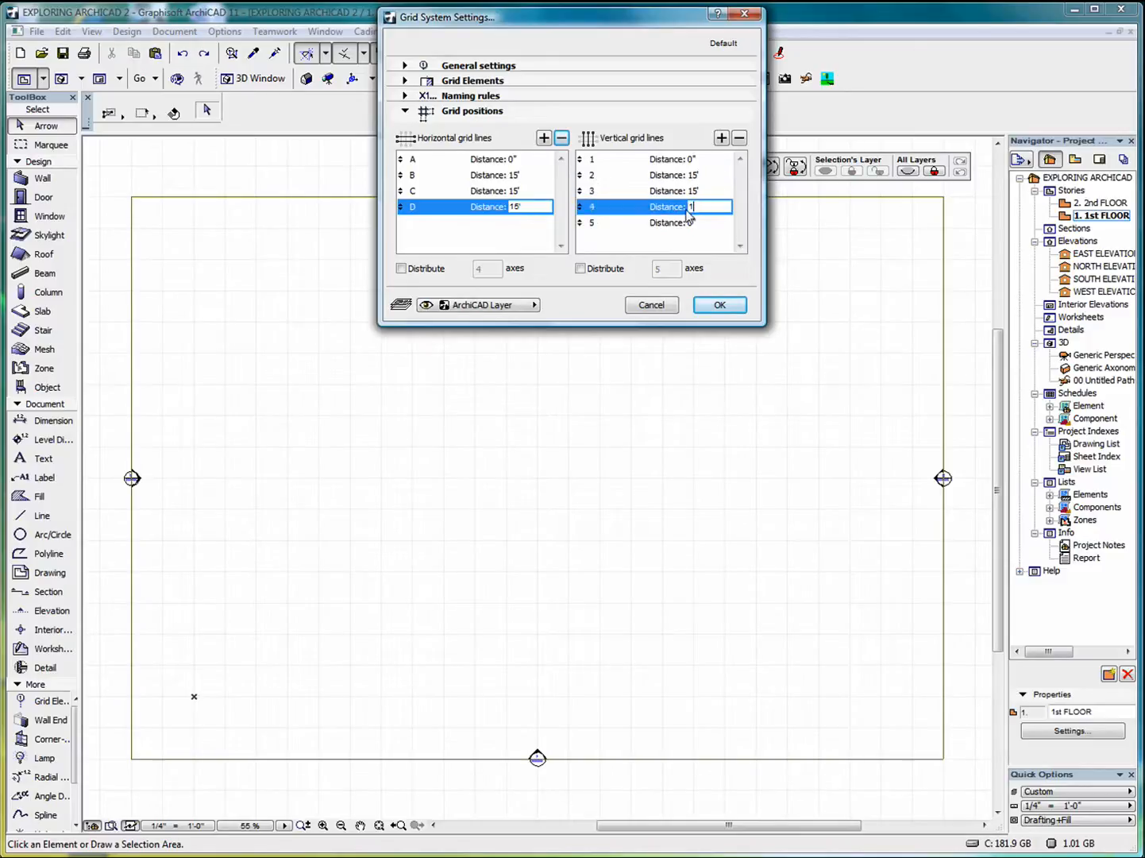
{"action": "type", "text": "5'"}
{"action": "left_click", "coordinate": [669, 227]}
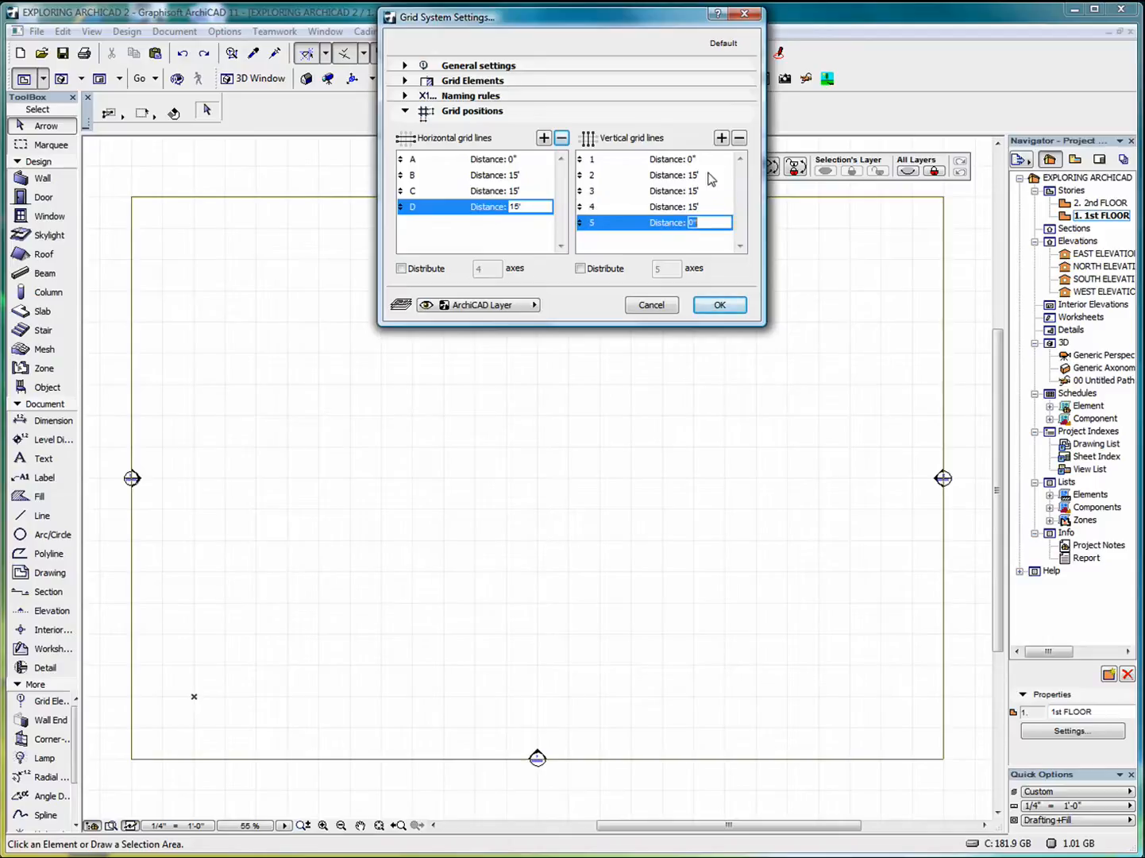
{"action": "left_click", "coordinate": [739, 137]}
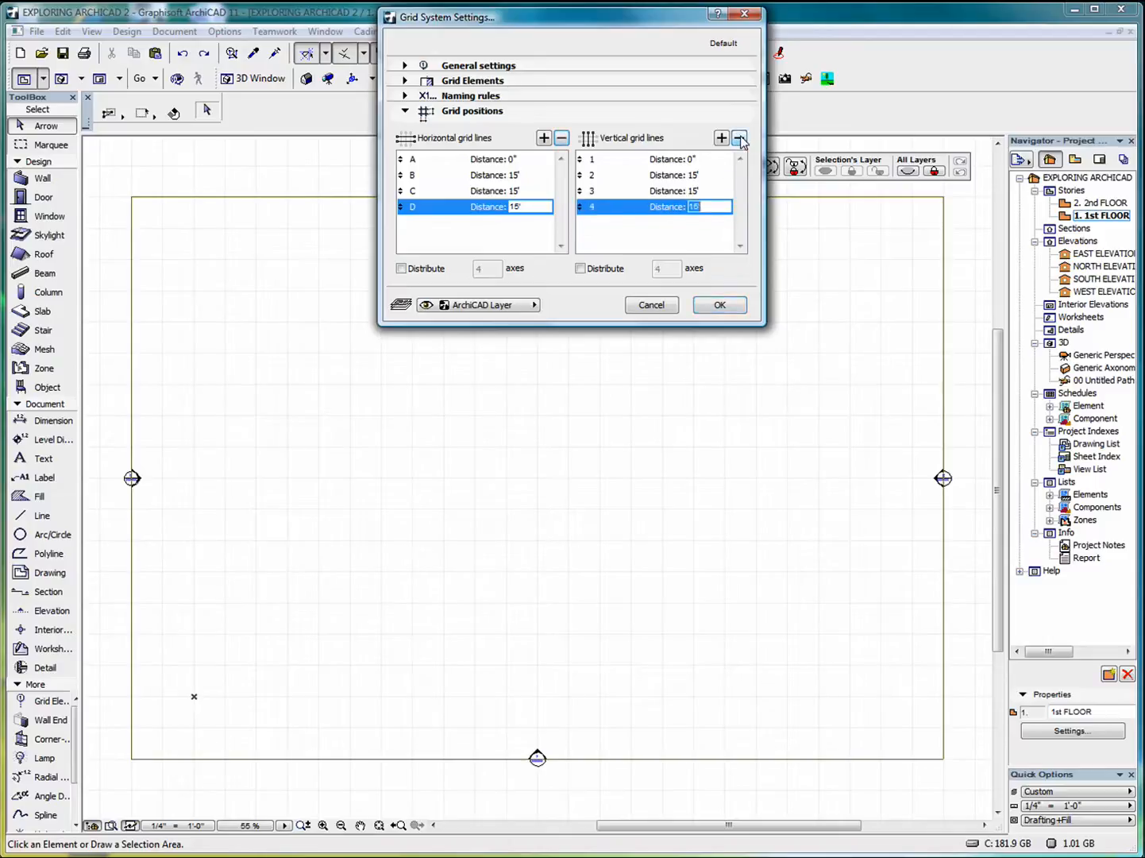
Change the material of the columns at the grid line intersections to 04 | B Flemish Bond and accept the column settings.
{"action": "left_click", "coordinate": [407, 110]}
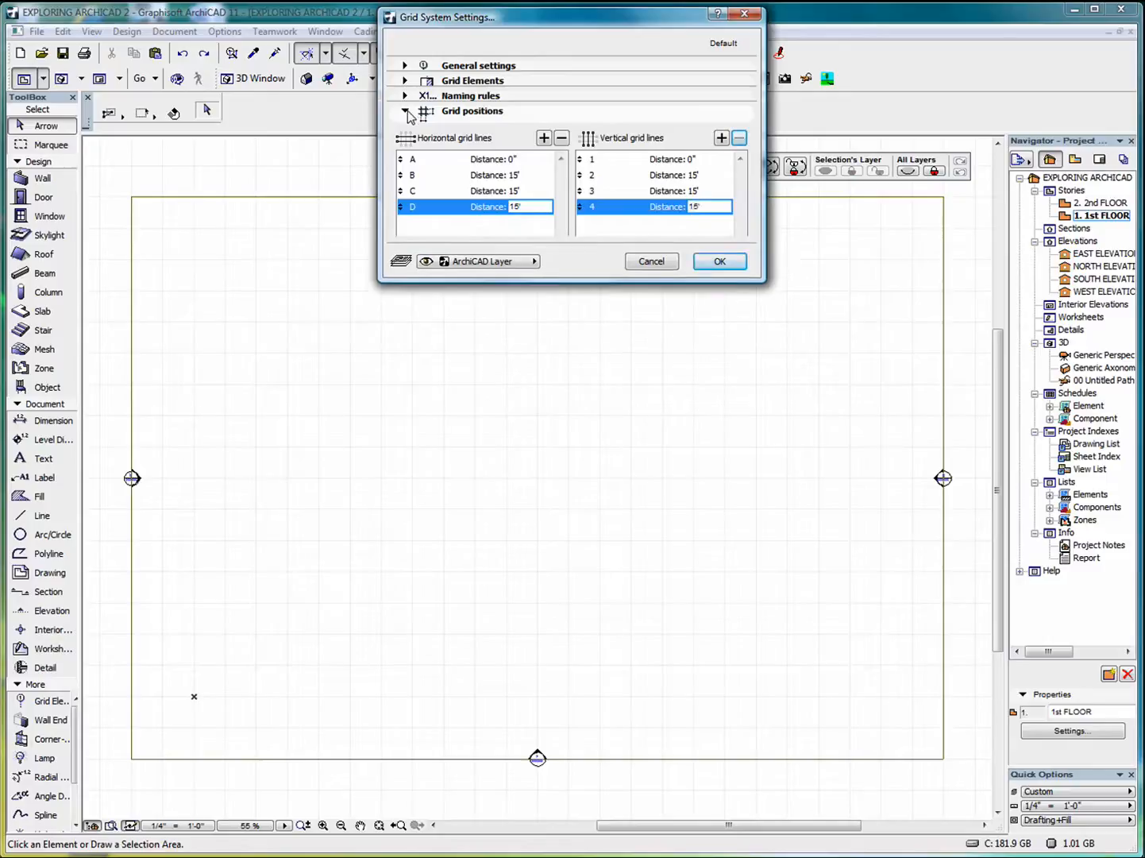
{"action": "left_click", "coordinate": [406, 67]}
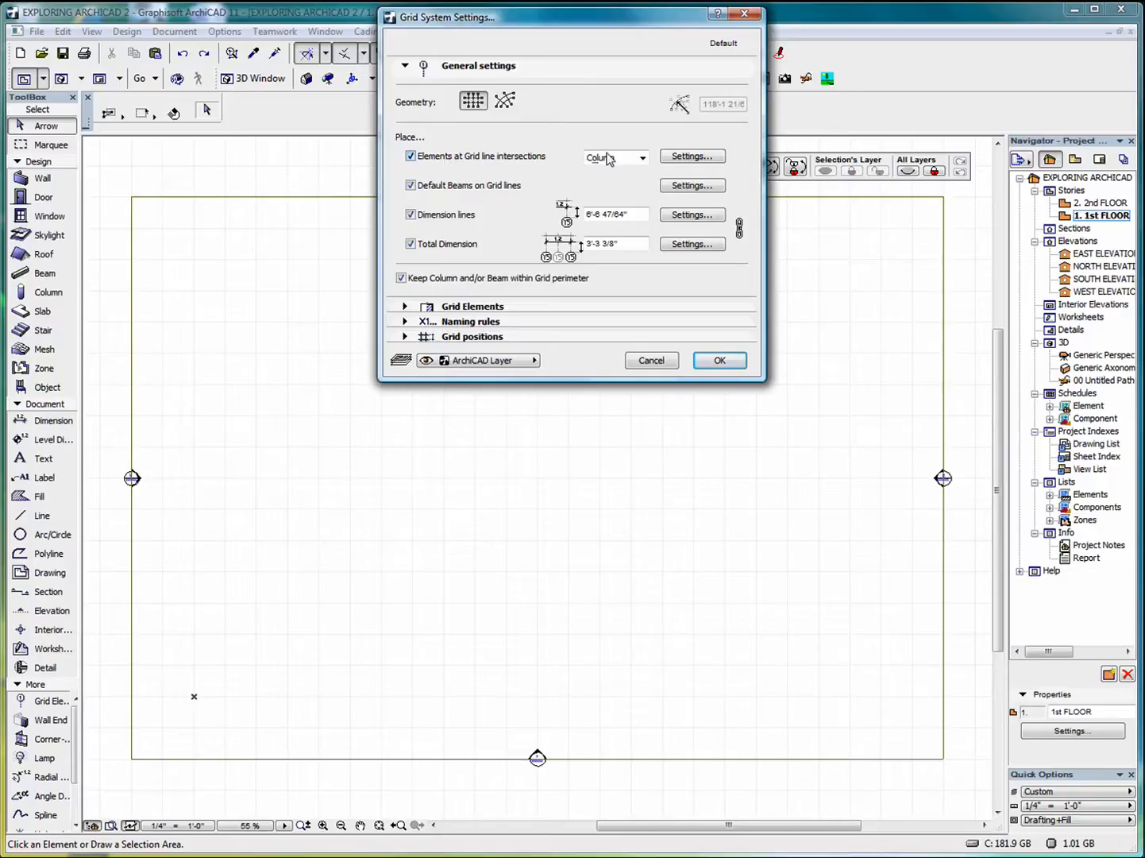
{"action": "left_click", "coordinate": [688, 158]}
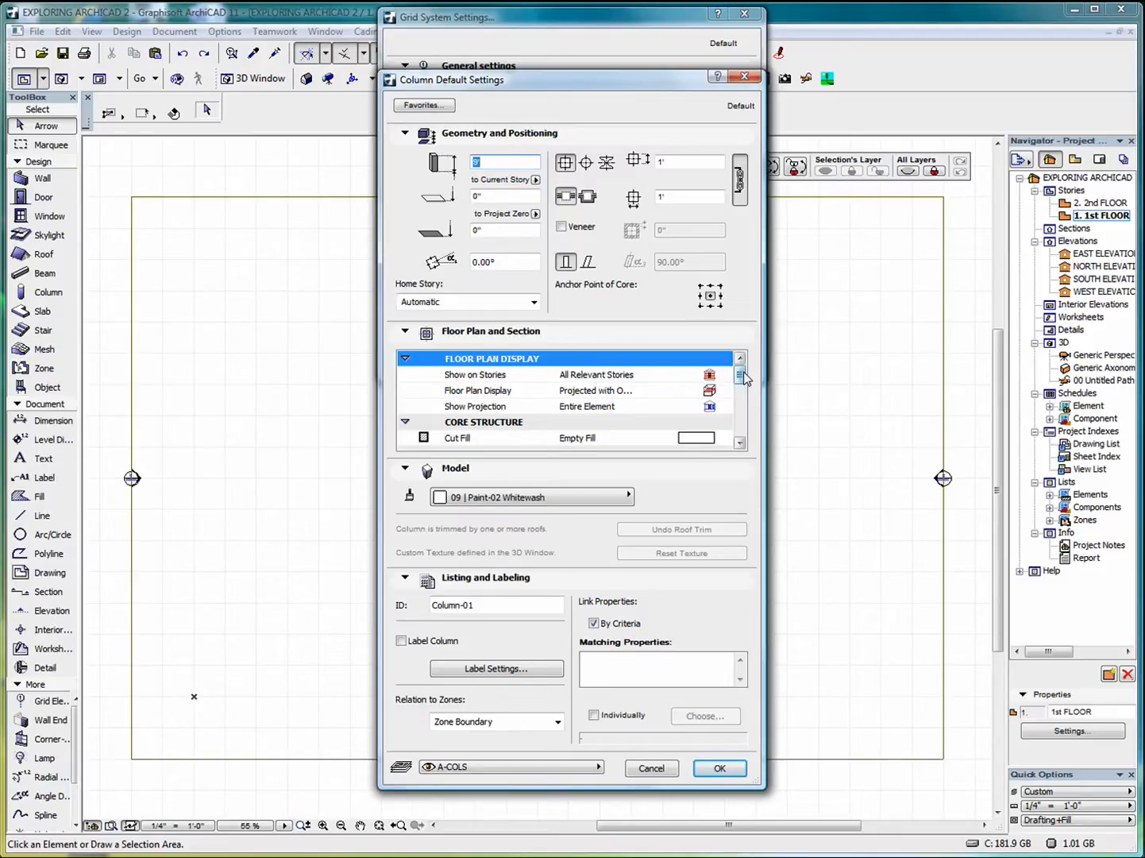
{"action": "mouse_move", "coordinate": [742, 379]}
{"action": "left_mouse_down"}
{"action": "mouse_move", "coordinate": [740, 437]}
{"action": "mouse_move", "coordinate": [747, 365]}
{"action": "left_mouse_up"}
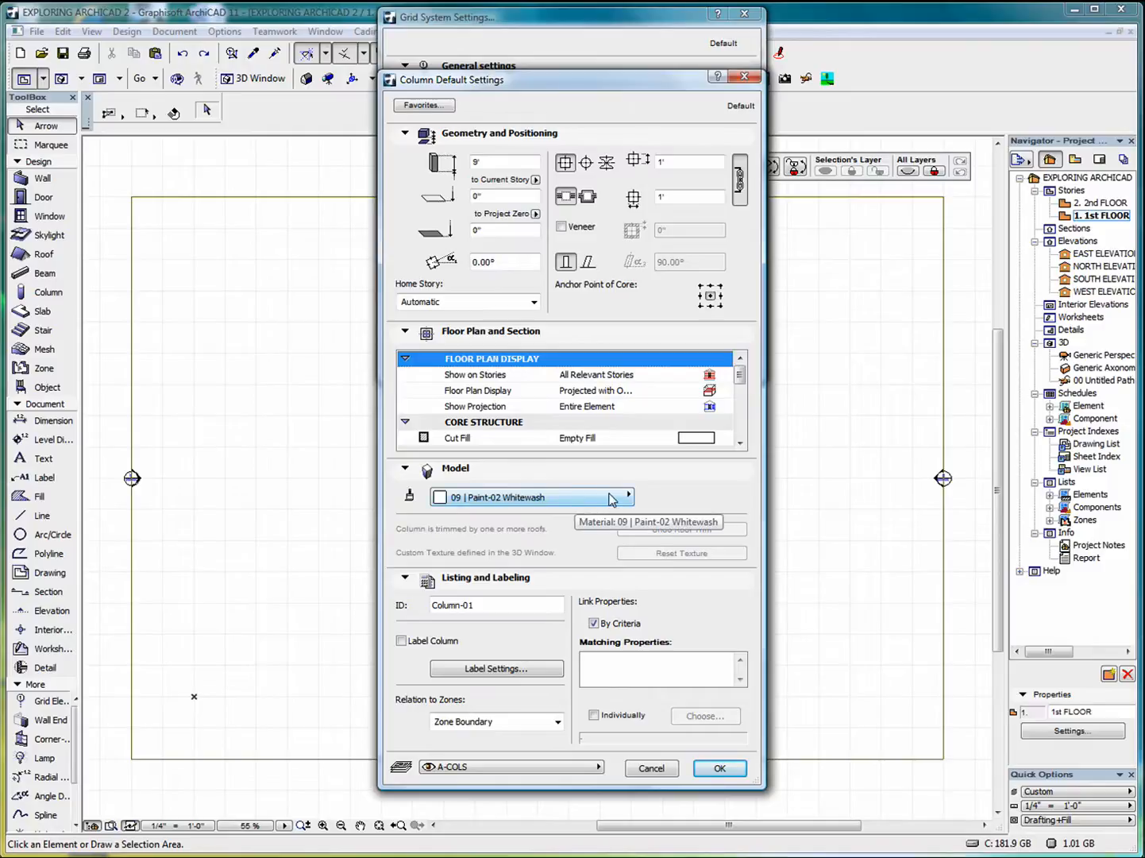
{"action": "left_click", "coordinate": [611, 500]}
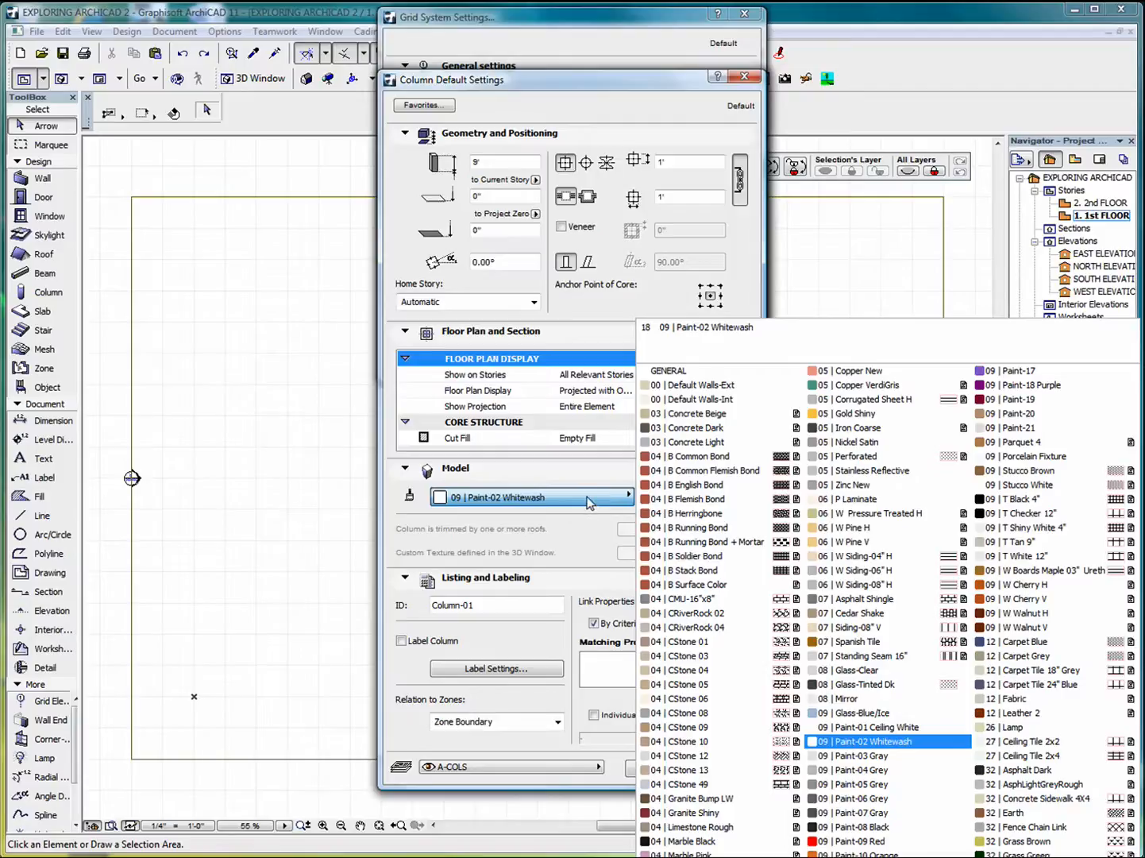
{"action": "left_click", "coordinate": [702, 502]}
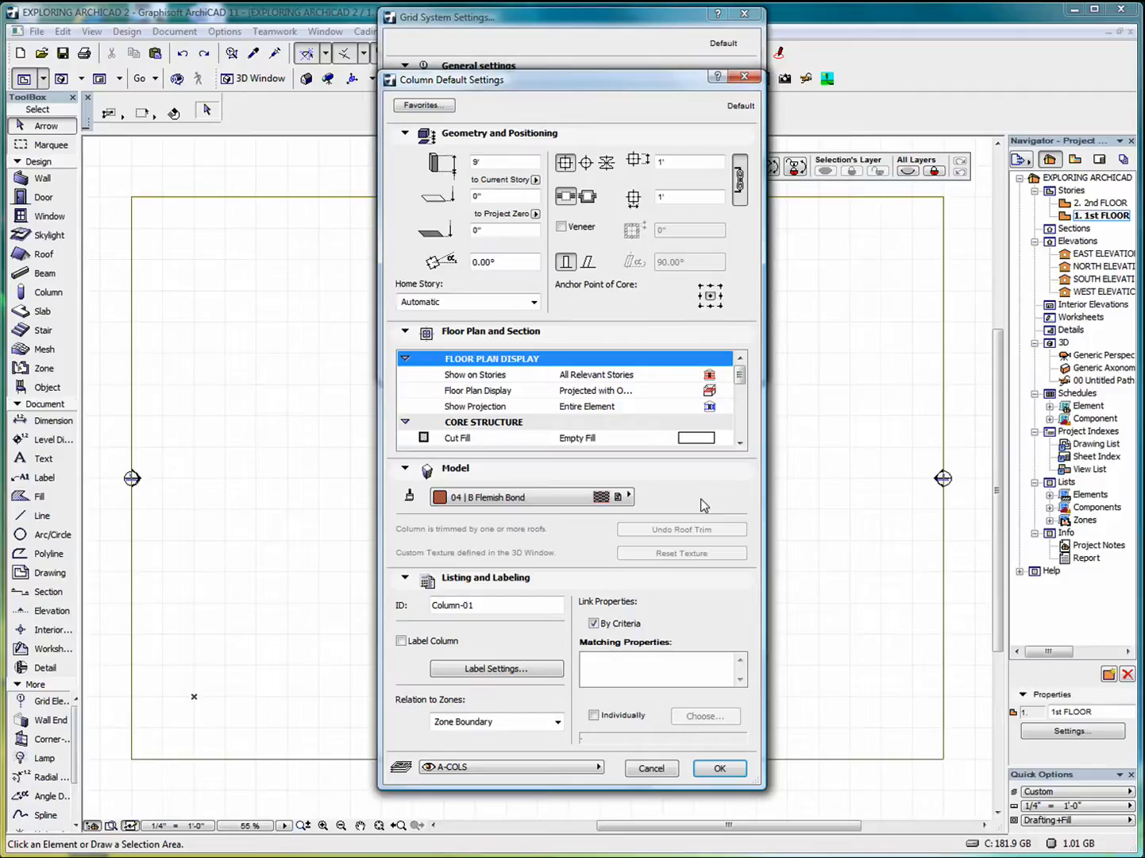
{"action": "left_click", "coordinate": [718, 767]}
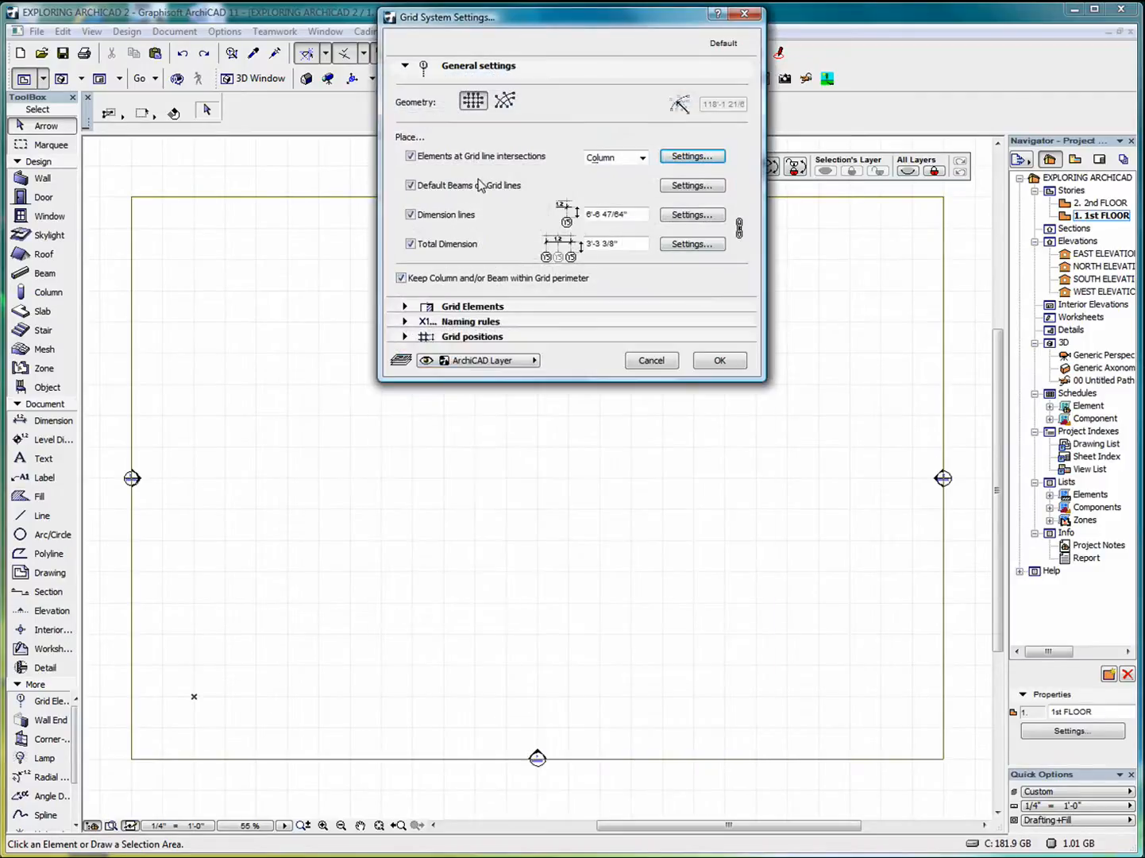
In the settings for the default beams on grid lines, set the relative height to 9', width to 8" and beam height to 1'.
{"action": "left_click", "coordinate": [411, 185]}
{"action": "left_click", "coordinate": [691, 185]}
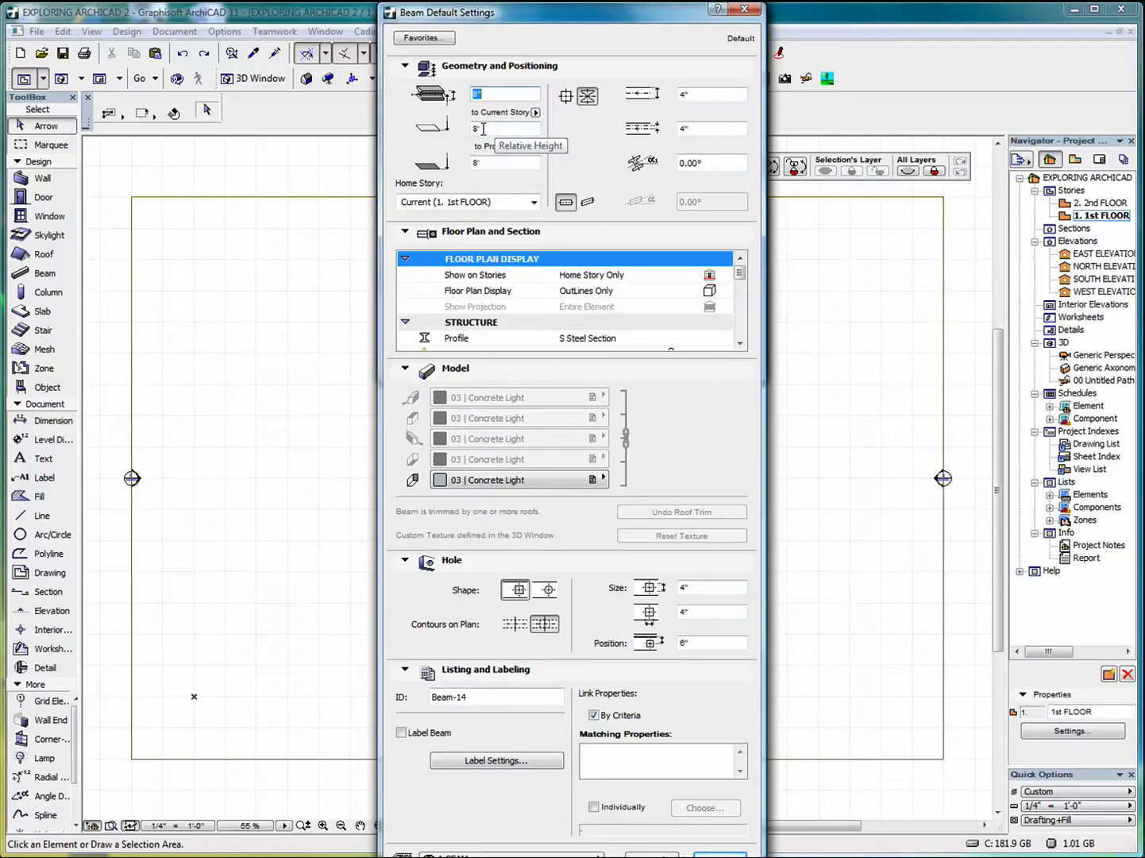
{"action": "key", "text": "Tab"}
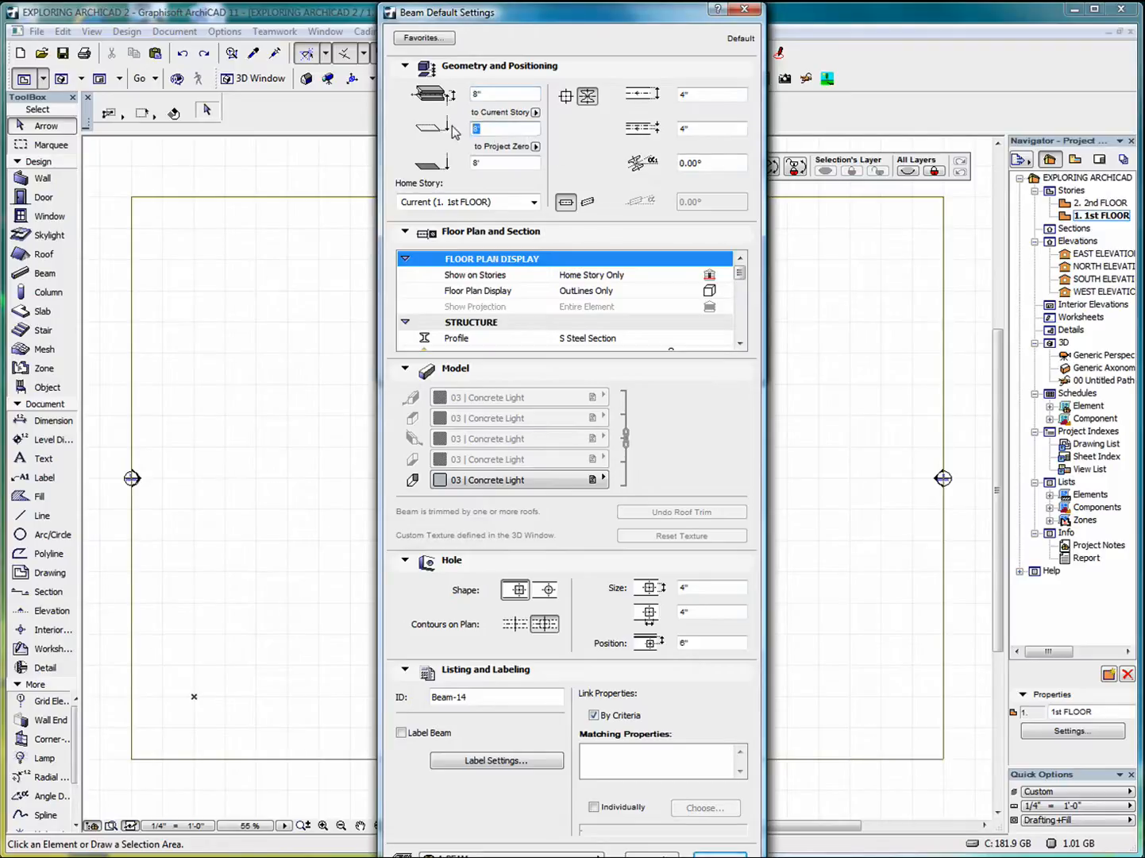
{"action": "type", "text": "9"}
{"action": "left_click", "coordinate": [683, 95]}
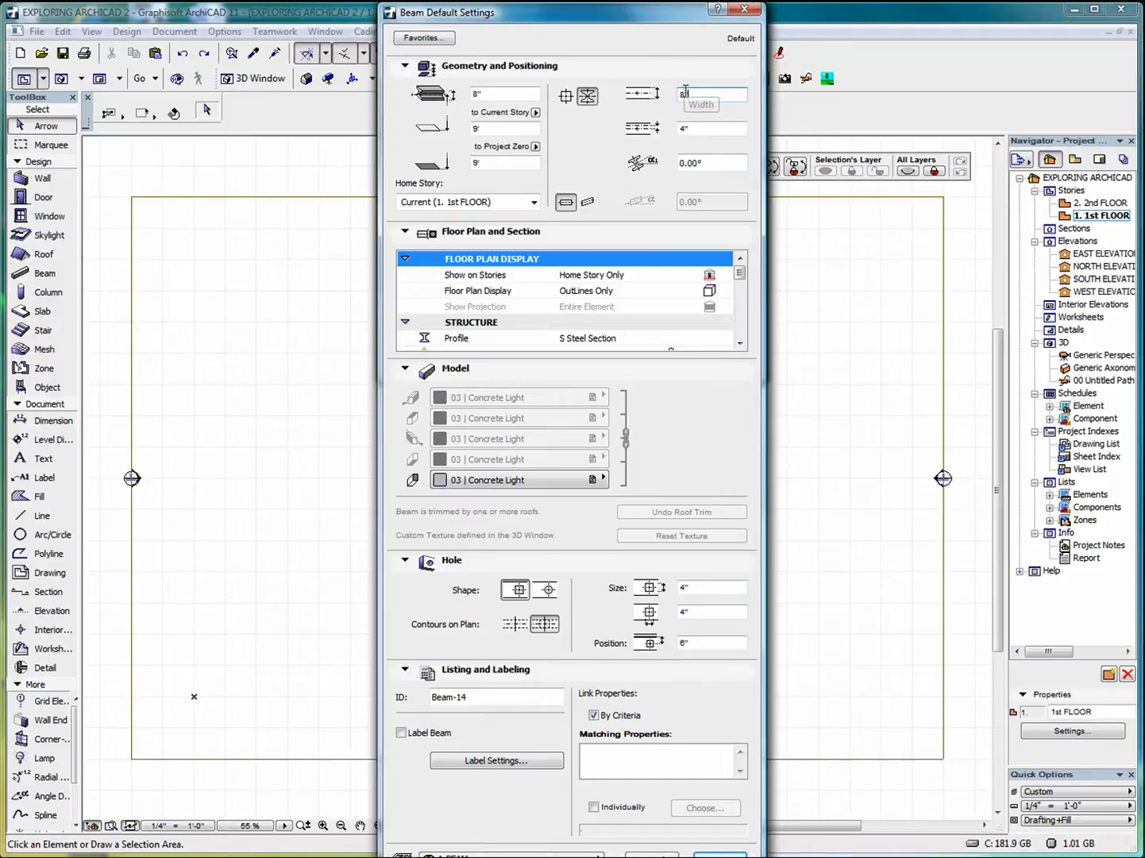
{"action": "left_click", "coordinate": [478, 94]}
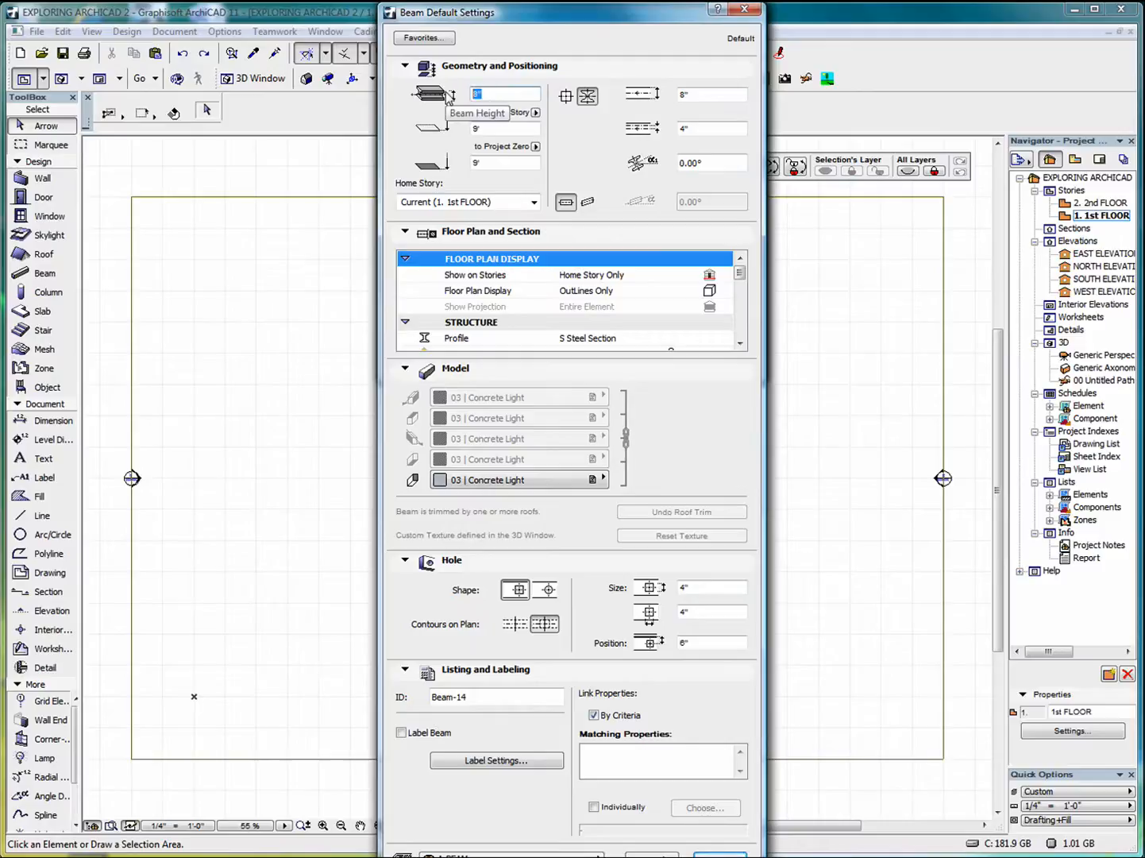
{"action": "type", "text": "1"}
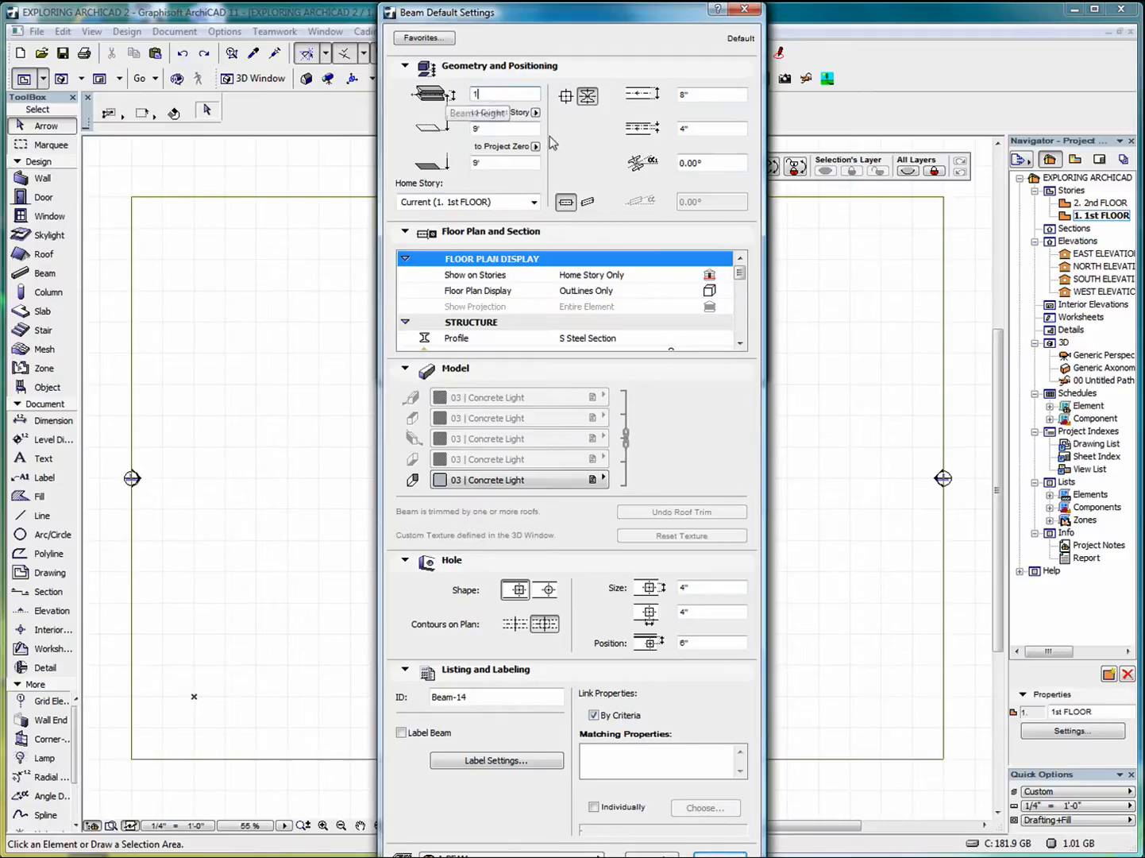
Assign the 09 | Paint-09 Red material to the beam and accept the beam settings.
{"action": "left_click", "coordinate": [569, 486]}
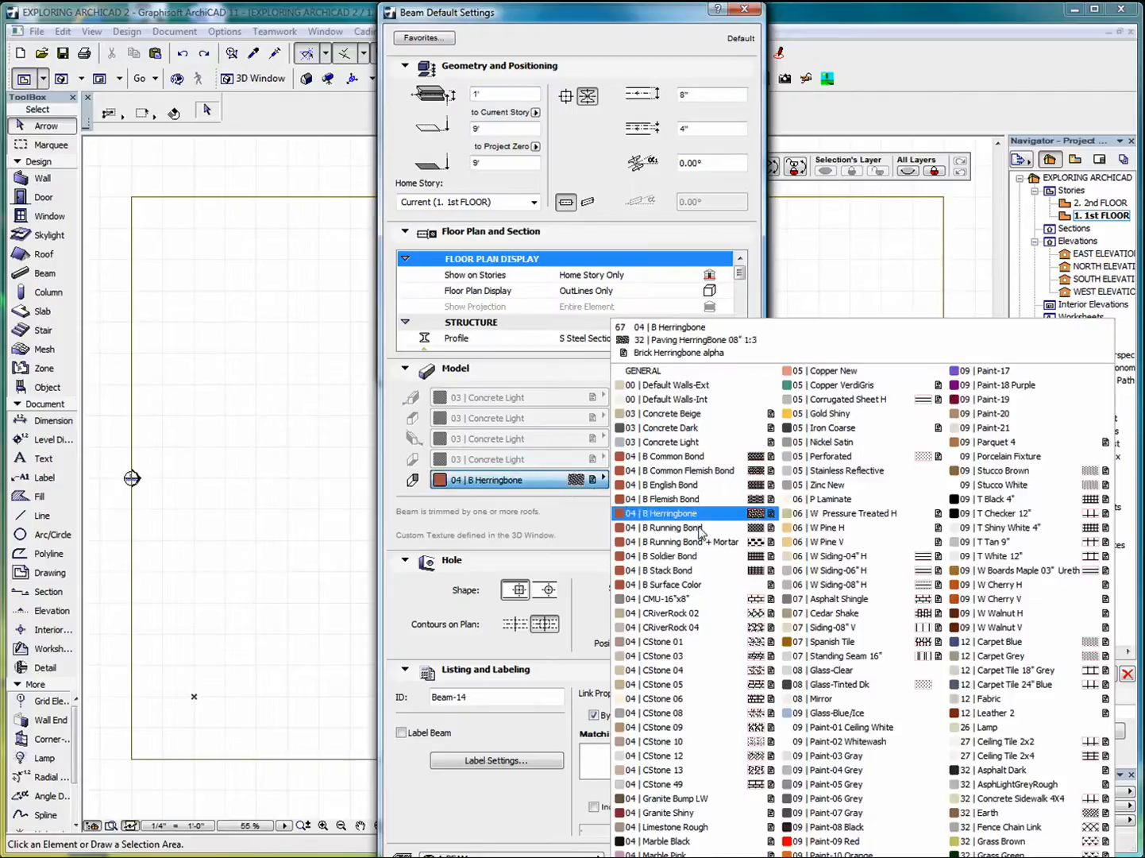
{"action": "left_click", "coordinate": [837, 842]}
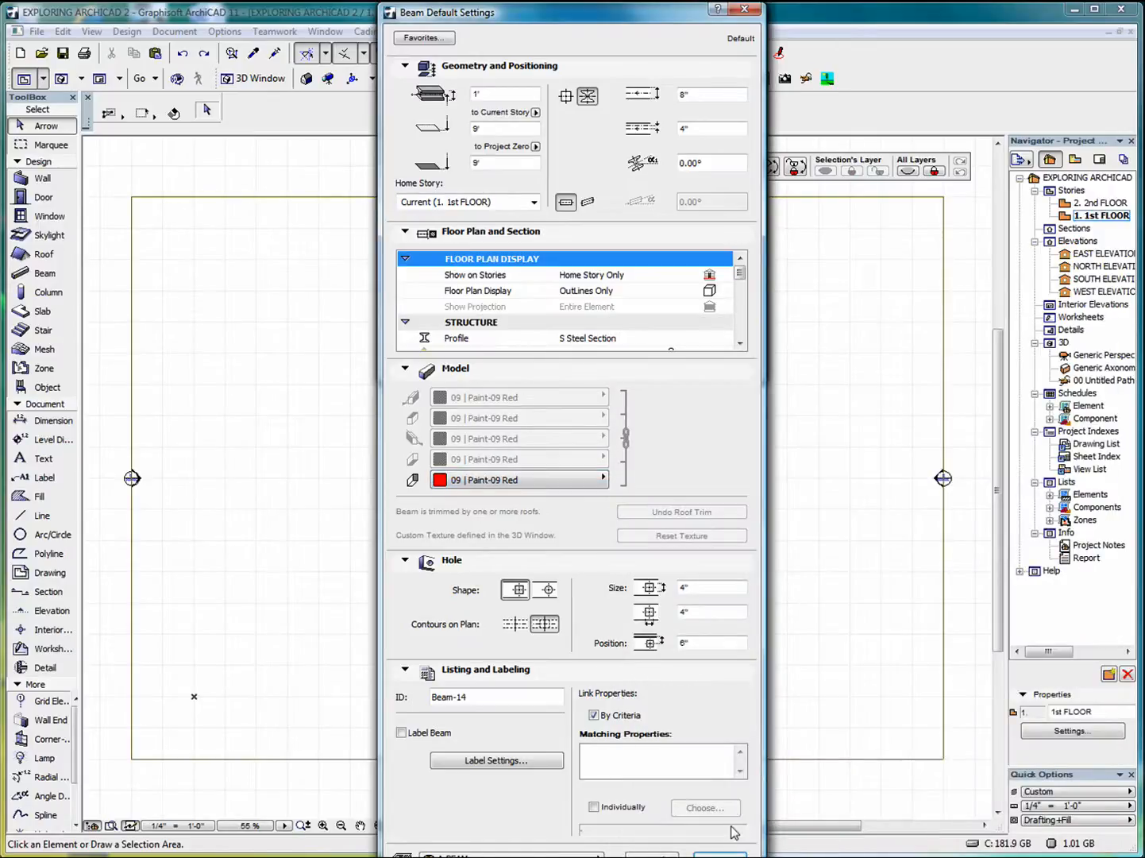
{"action": "left_click", "coordinate": [722, 856]}
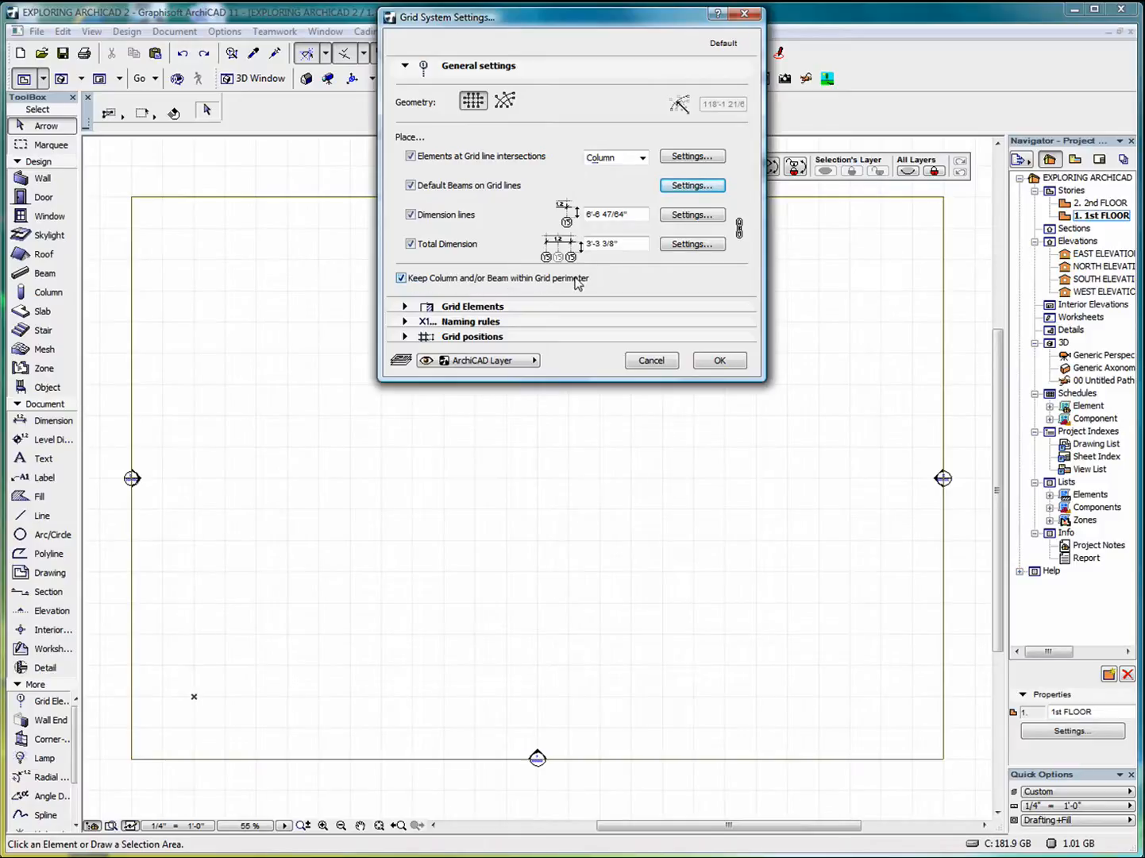
Review the grid element settings, covering floor plan, section/elevation, naming rules, marker and 3D view options.
{"action": "left_click", "coordinate": [406, 307]}
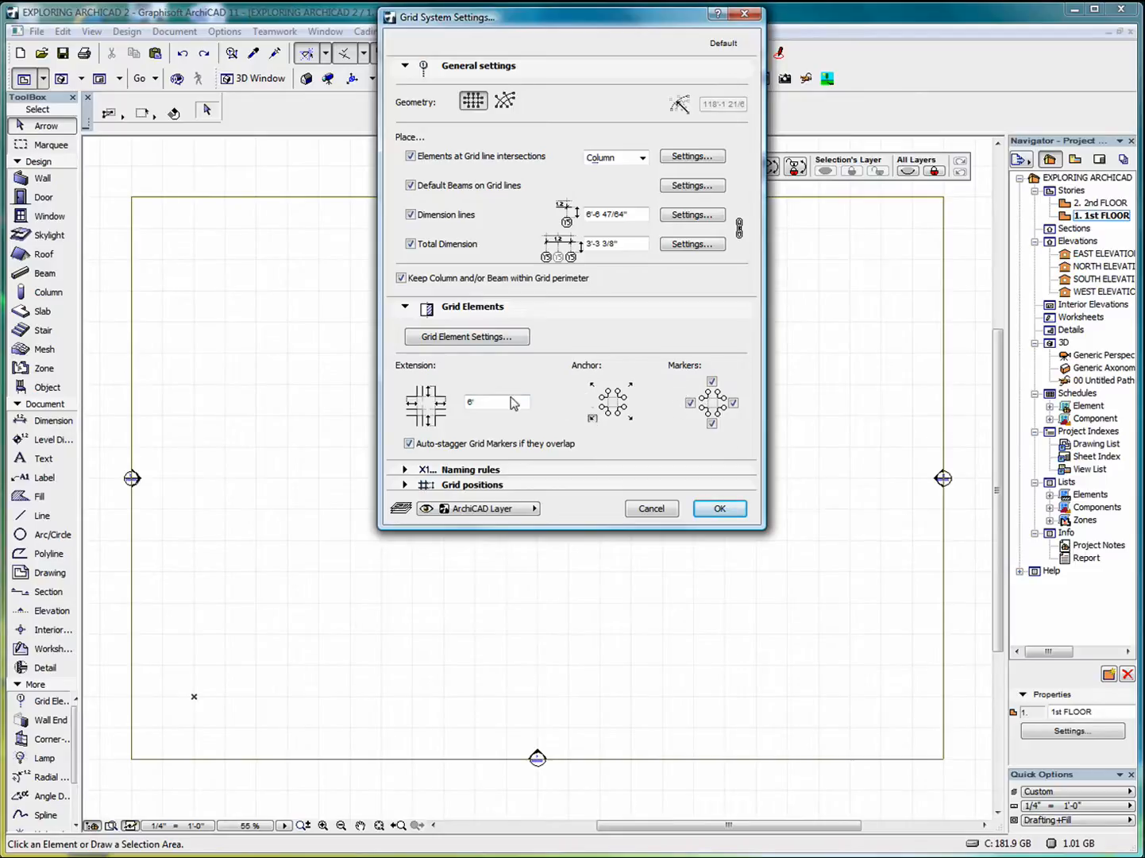
{"action": "left_click", "coordinate": [406, 308]}
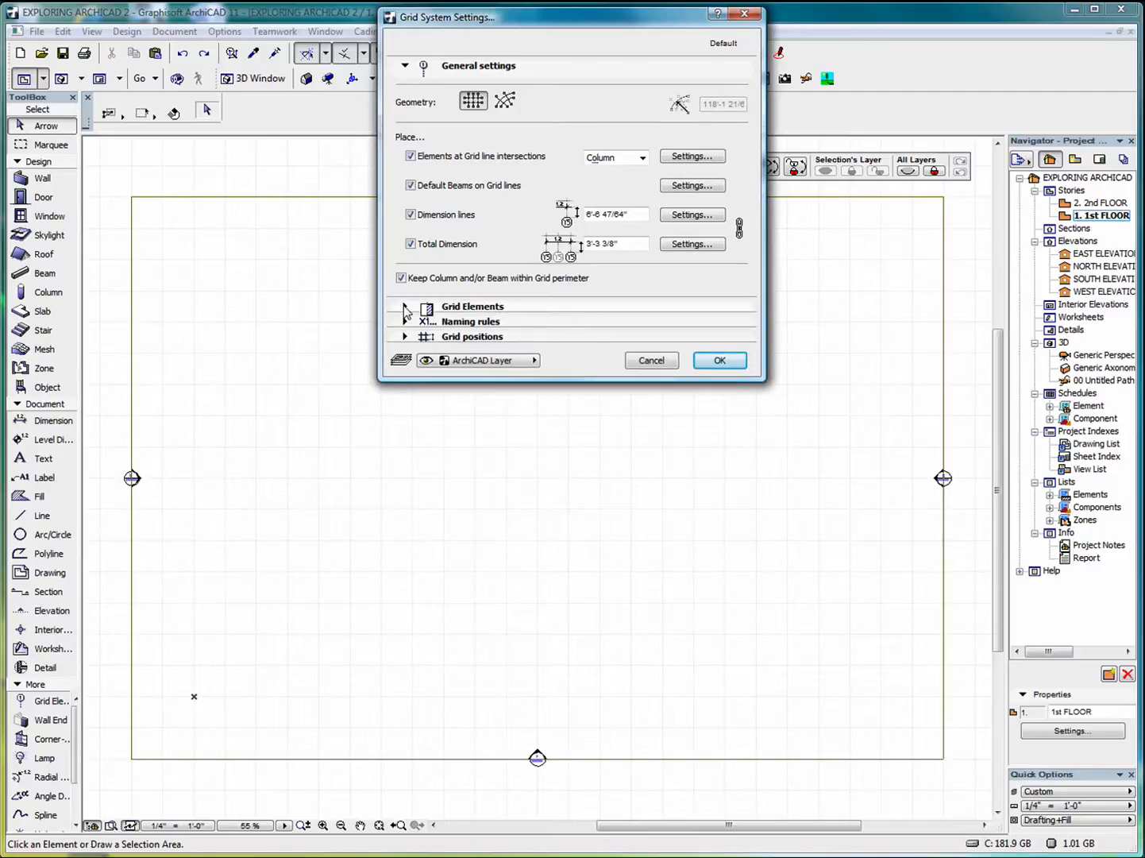
{"action": "left_click", "coordinate": [405, 308]}
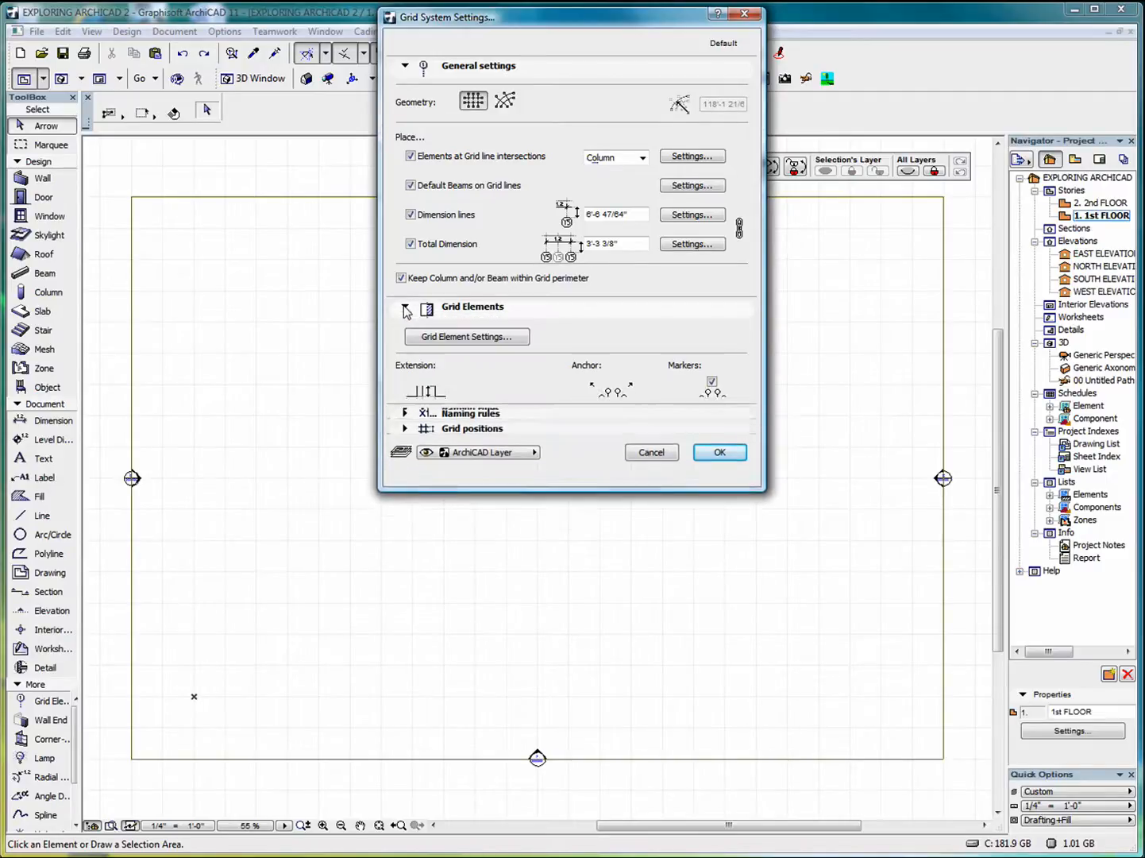
{"action": "left_click", "coordinate": [469, 337]}
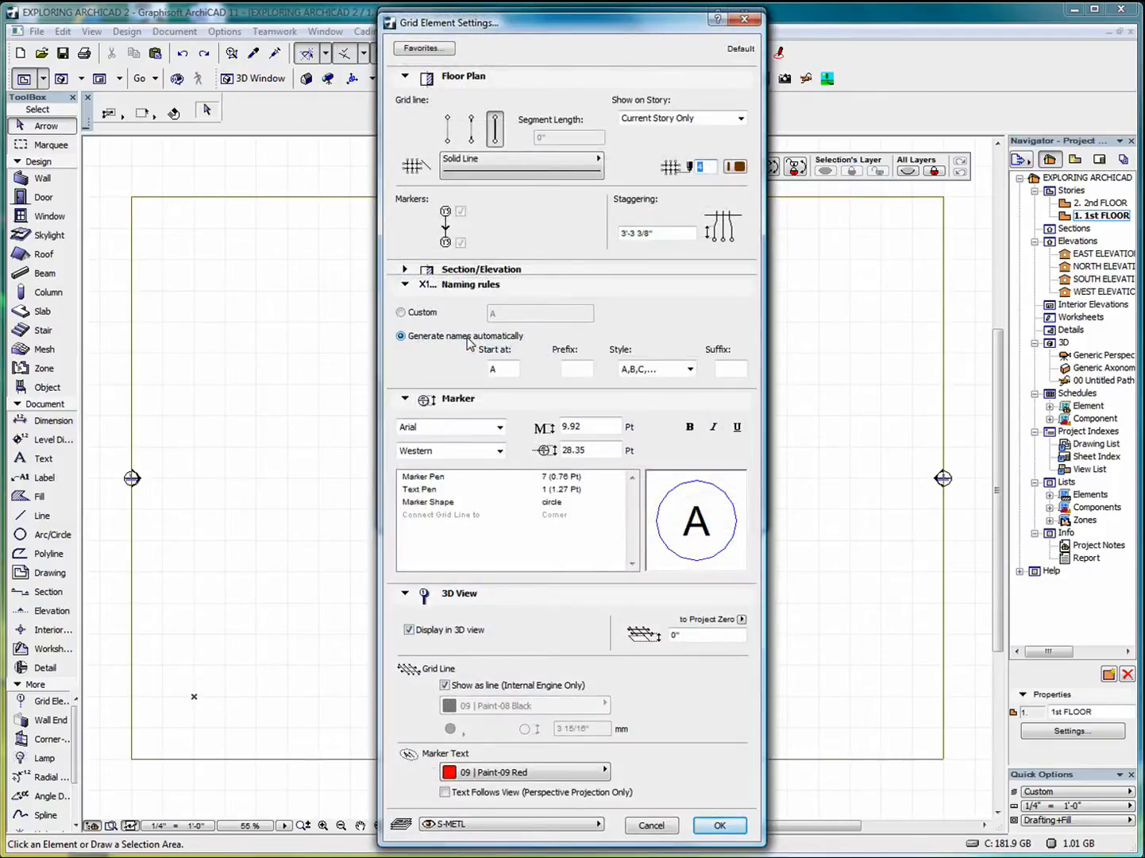
{"action": "left_click", "coordinate": [406, 78]}
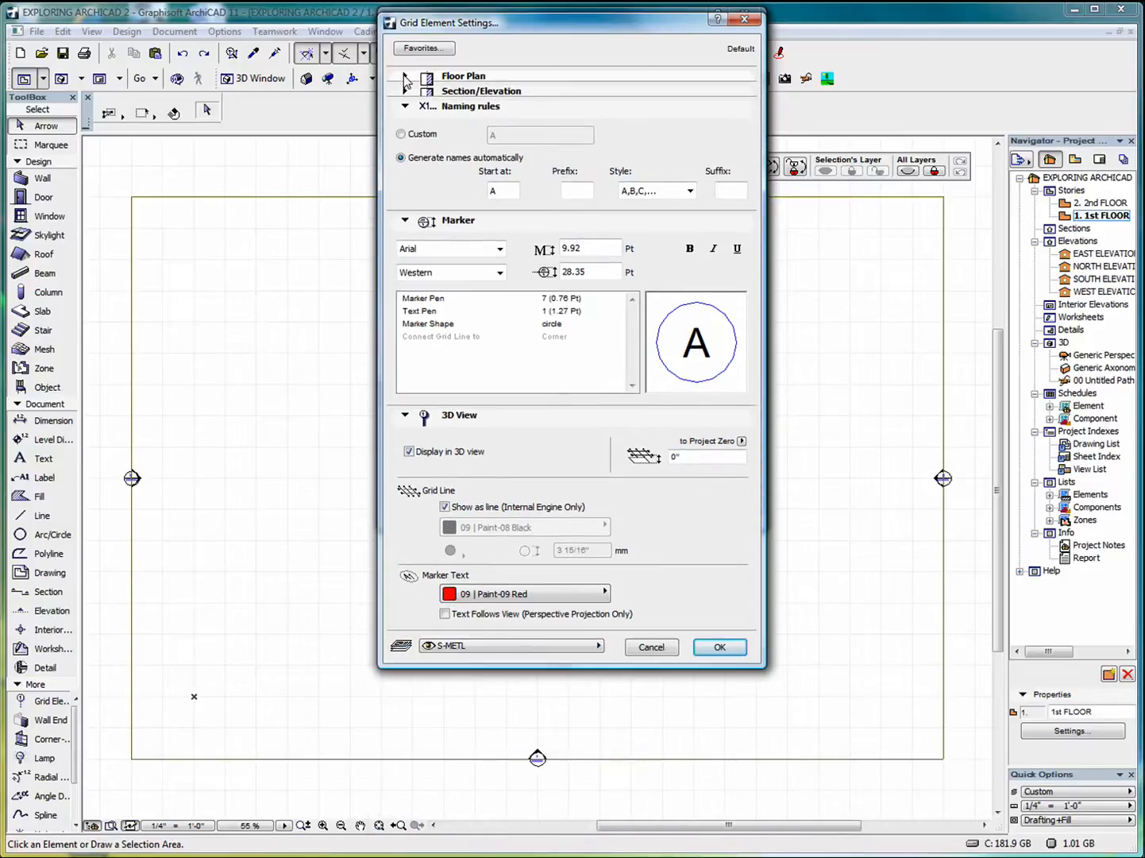
{"action": "left_click", "coordinate": [405, 92]}
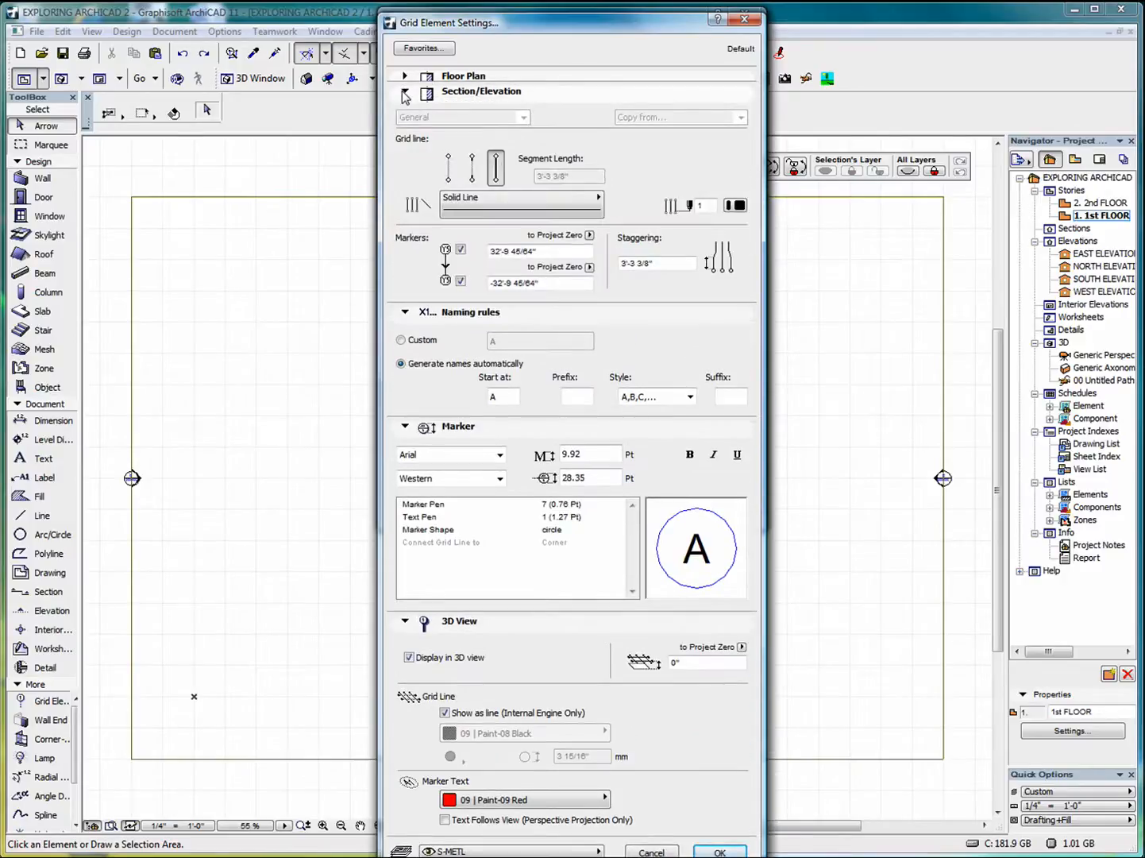
{"action": "left_click", "coordinate": [405, 94]}
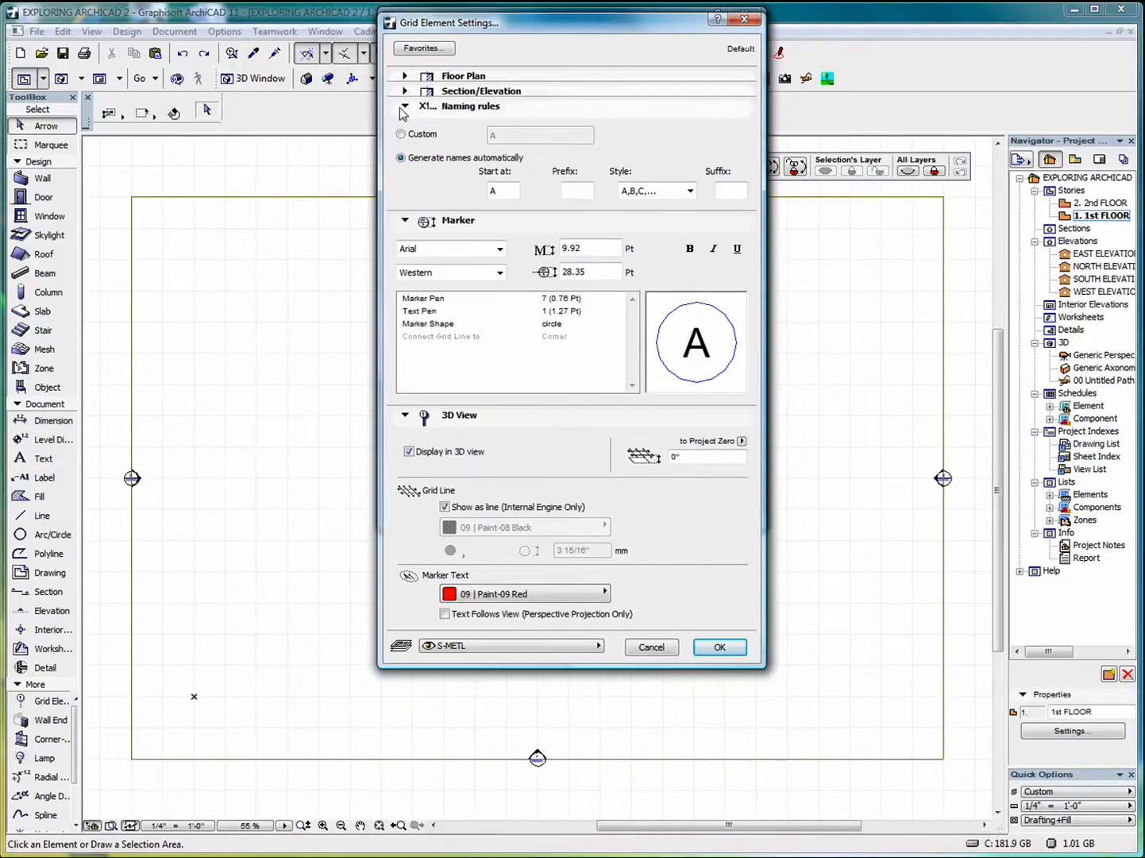
{"action": "left_click", "coordinate": [404, 108]}
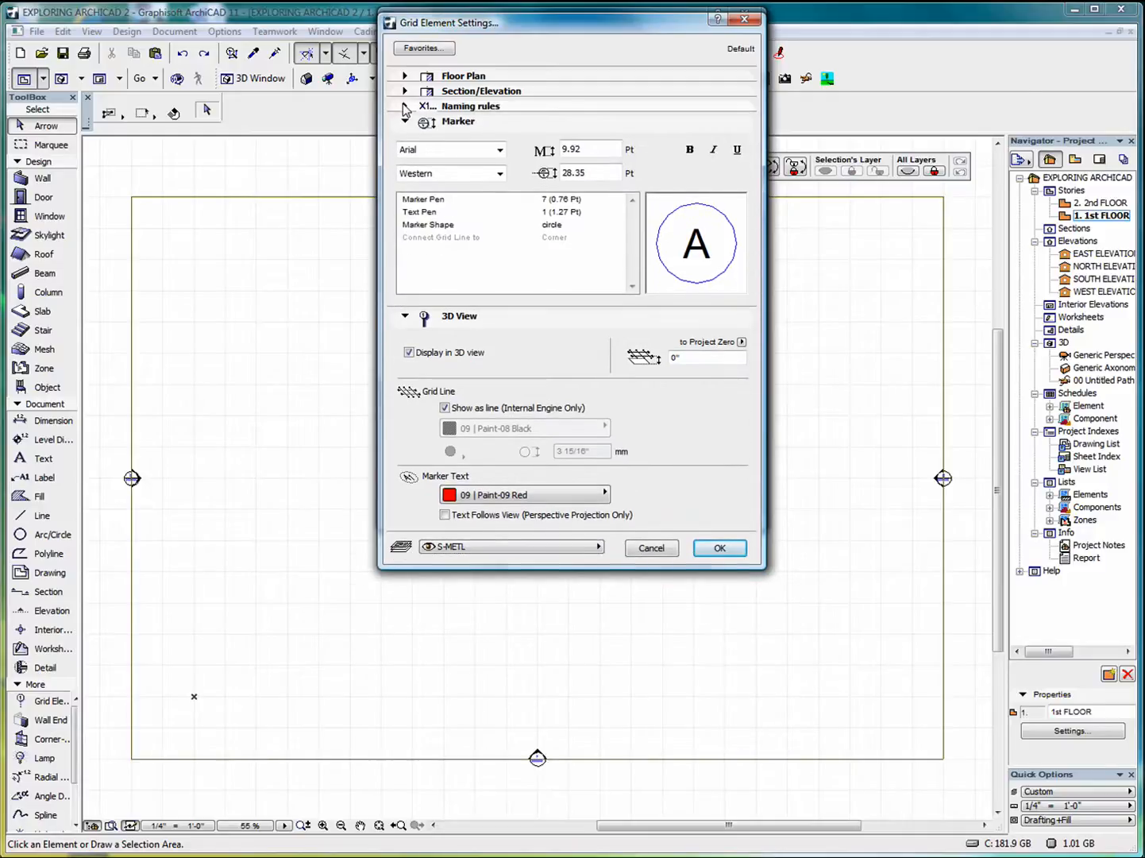
{"action": "left_click", "coordinate": [405, 107]}
{"action": "left_click", "coordinate": [405, 107]}
{"action": "left_click", "coordinate": [406, 122]}
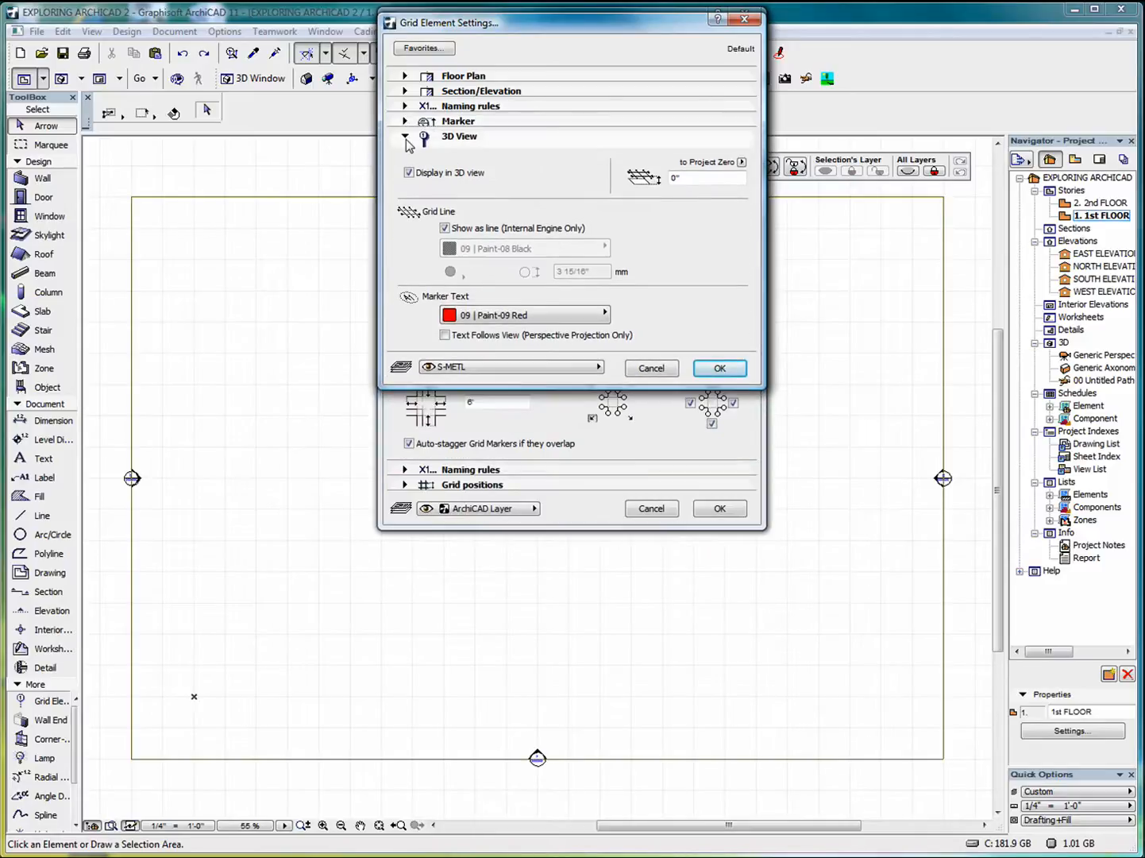
{"action": "left_click", "coordinate": [405, 138]}
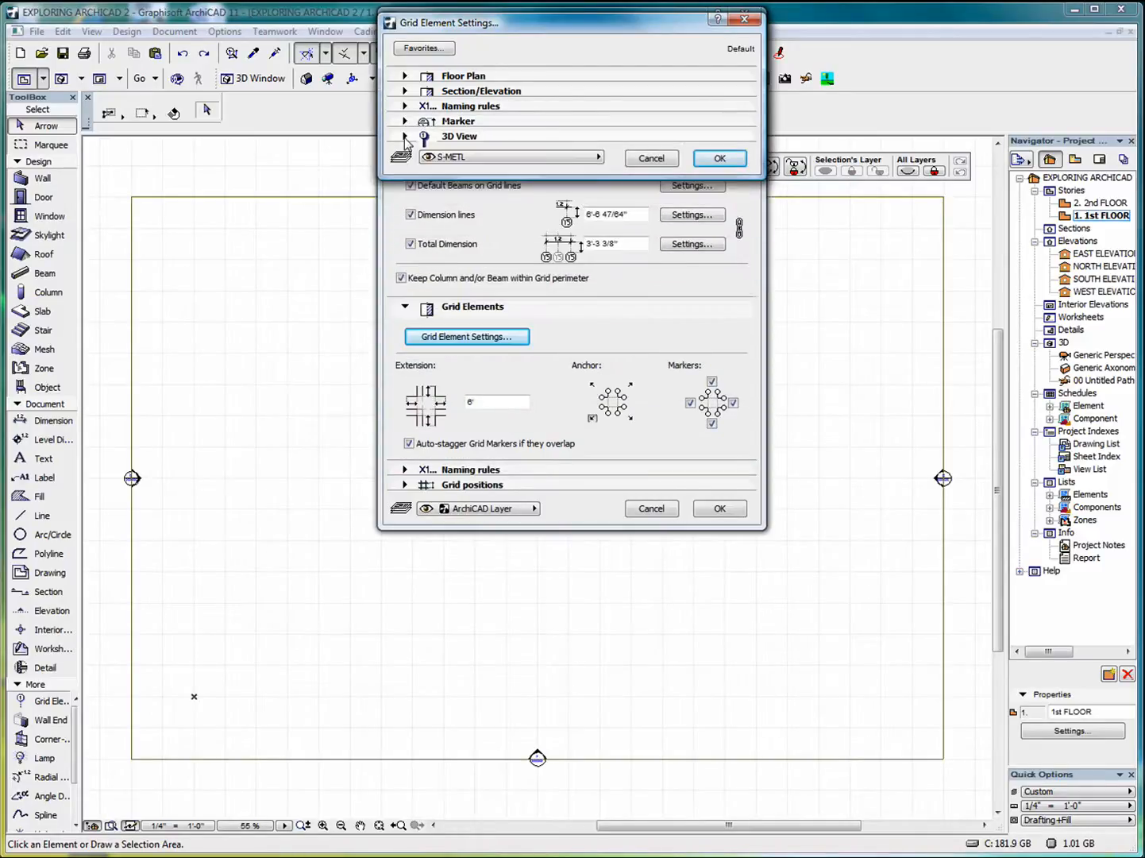
Assign the grid elements to the ArchiCAD Layer and accept the grid element settings.
{"action": "left_click", "coordinate": [532, 158]}
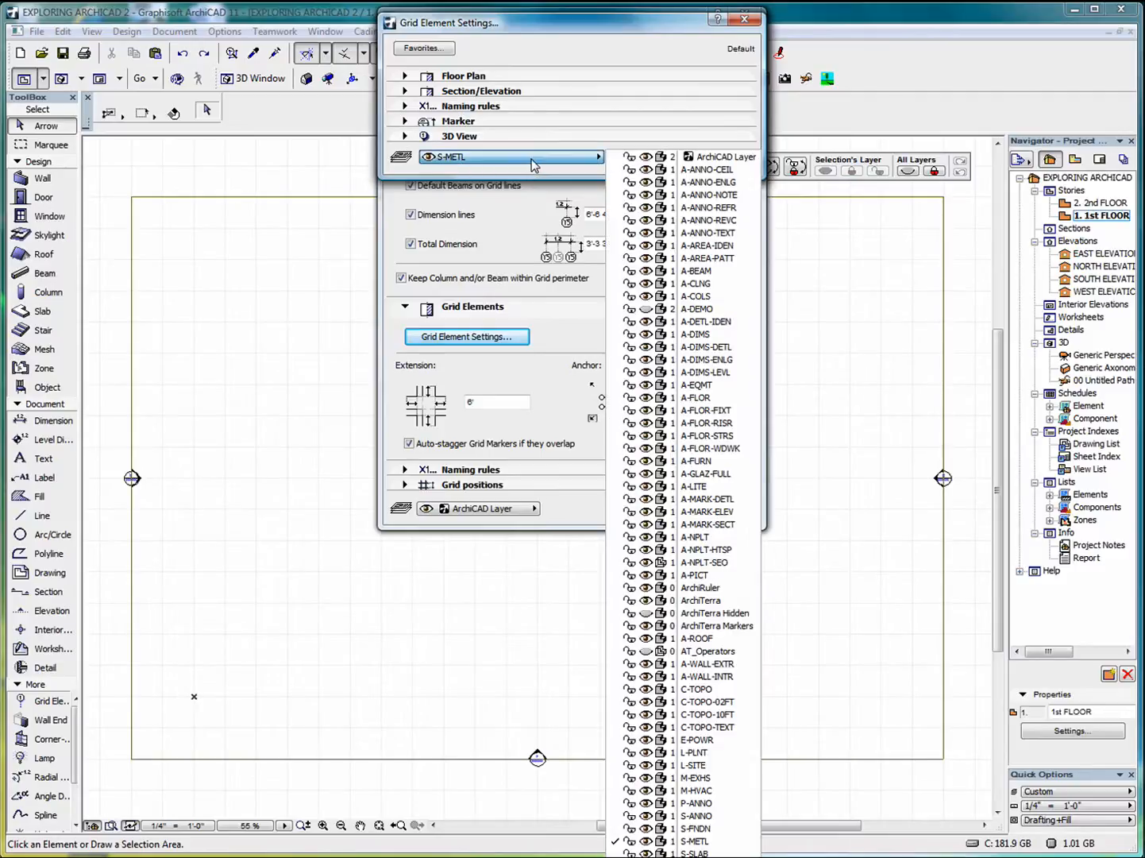
{"action": "left_click", "coordinate": [726, 157]}
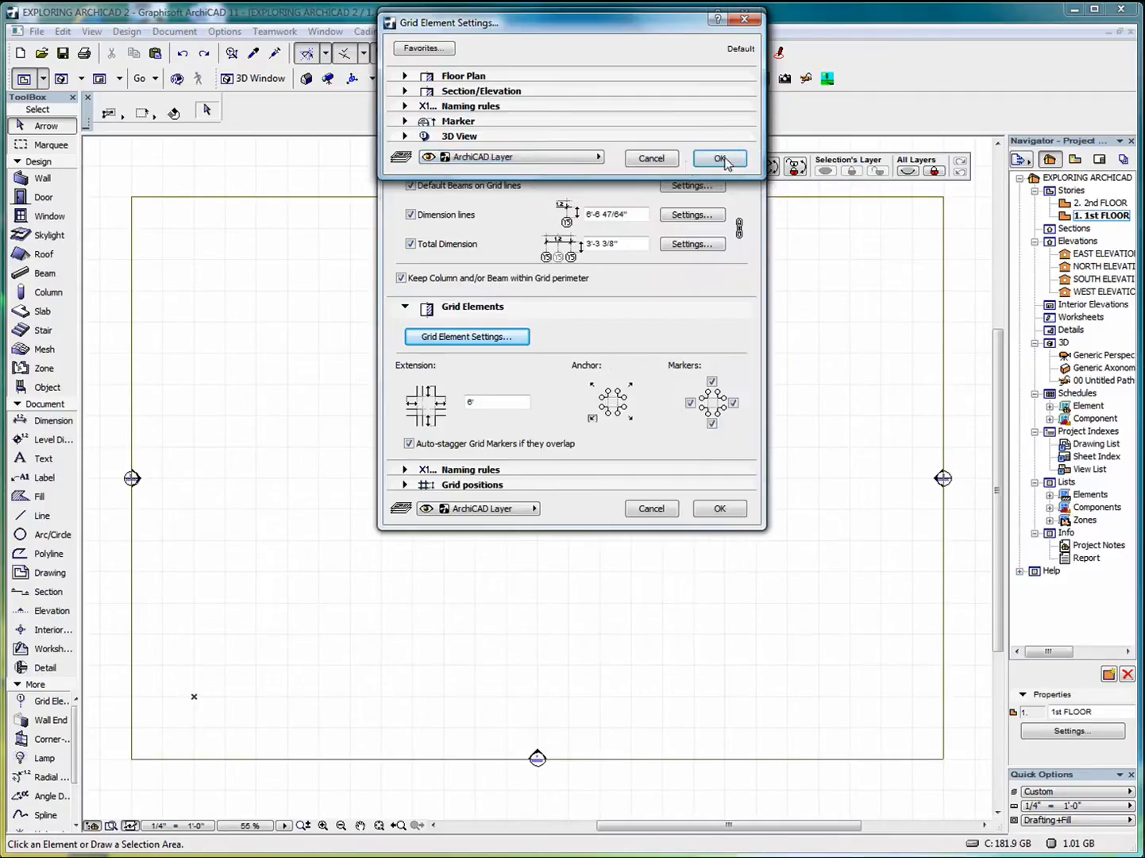
{"action": "left_click", "coordinate": [723, 162]}
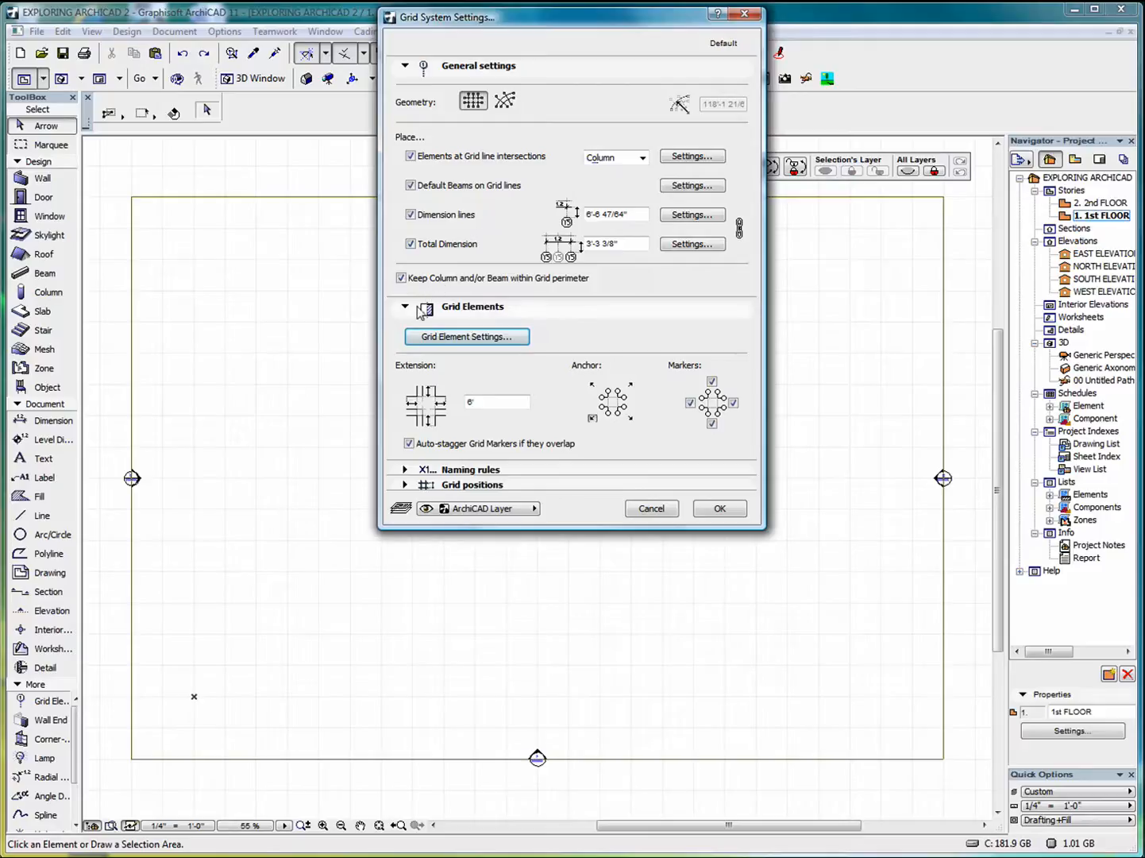
Accept the reviewed grid system settings and place the grid at the project origin on the 1st floor, at a 0° angle.
{"action": "left_click", "coordinate": [405, 68]}
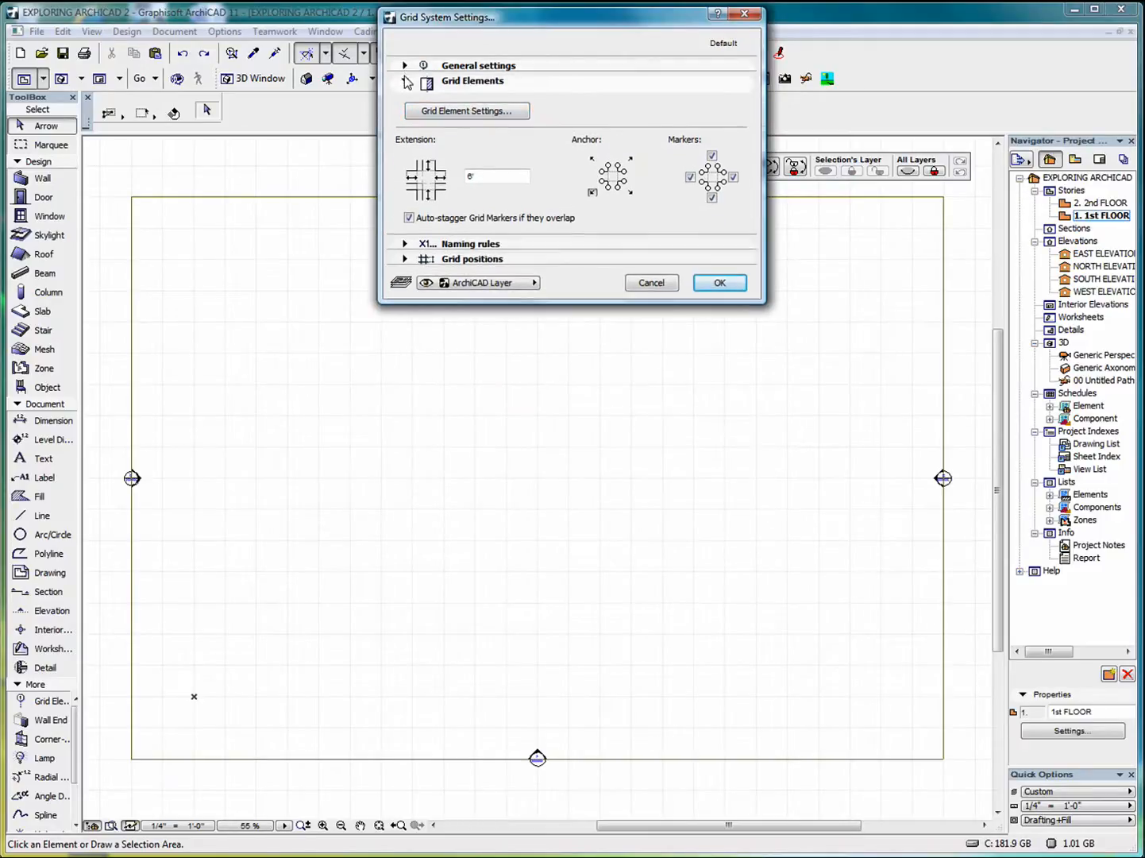
{"action": "left_click", "coordinate": [405, 81]}
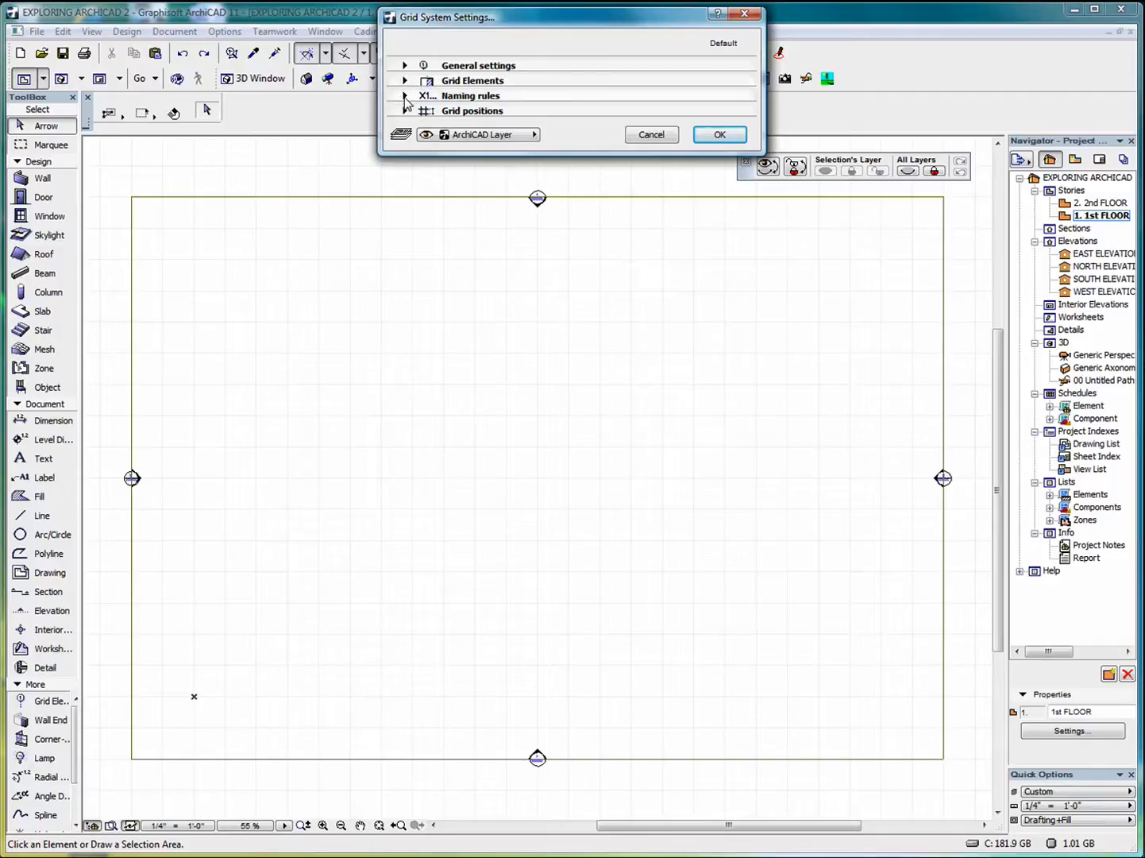
{"action": "left_click", "coordinate": [405, 95]}
{"action": "left_click", "coordinate": [407, 98]}
{"action": "left_click", "coordinate": [406, 111]}
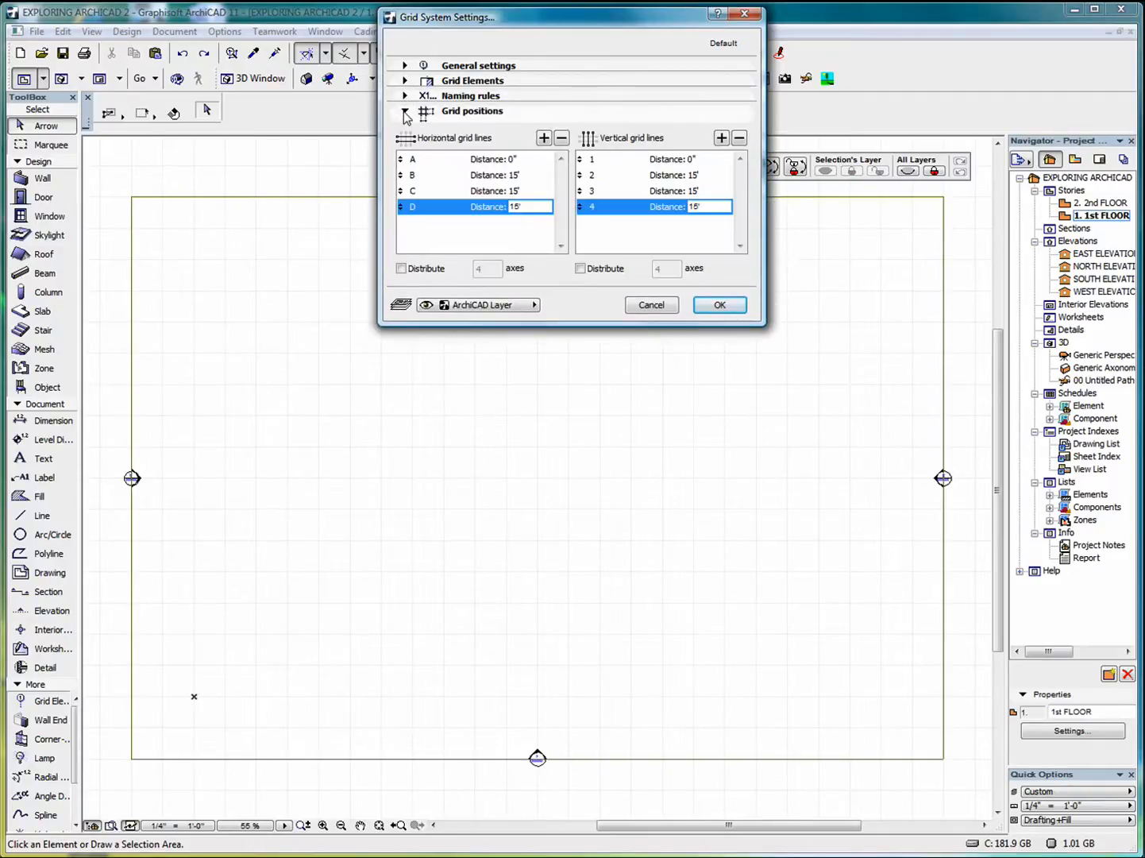
{"action": "left_click", "coordinate": [406, 112]}
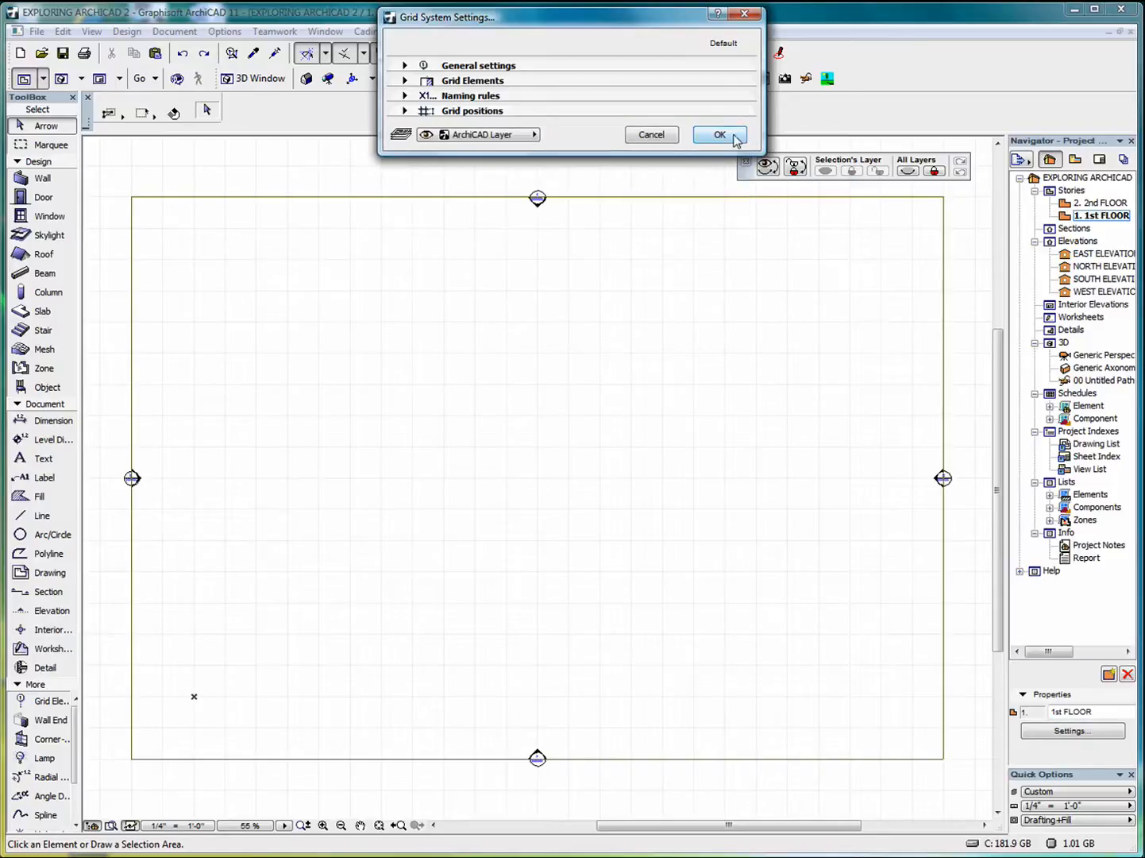
{"action": "left_click", "coordinate": [718, 136]}
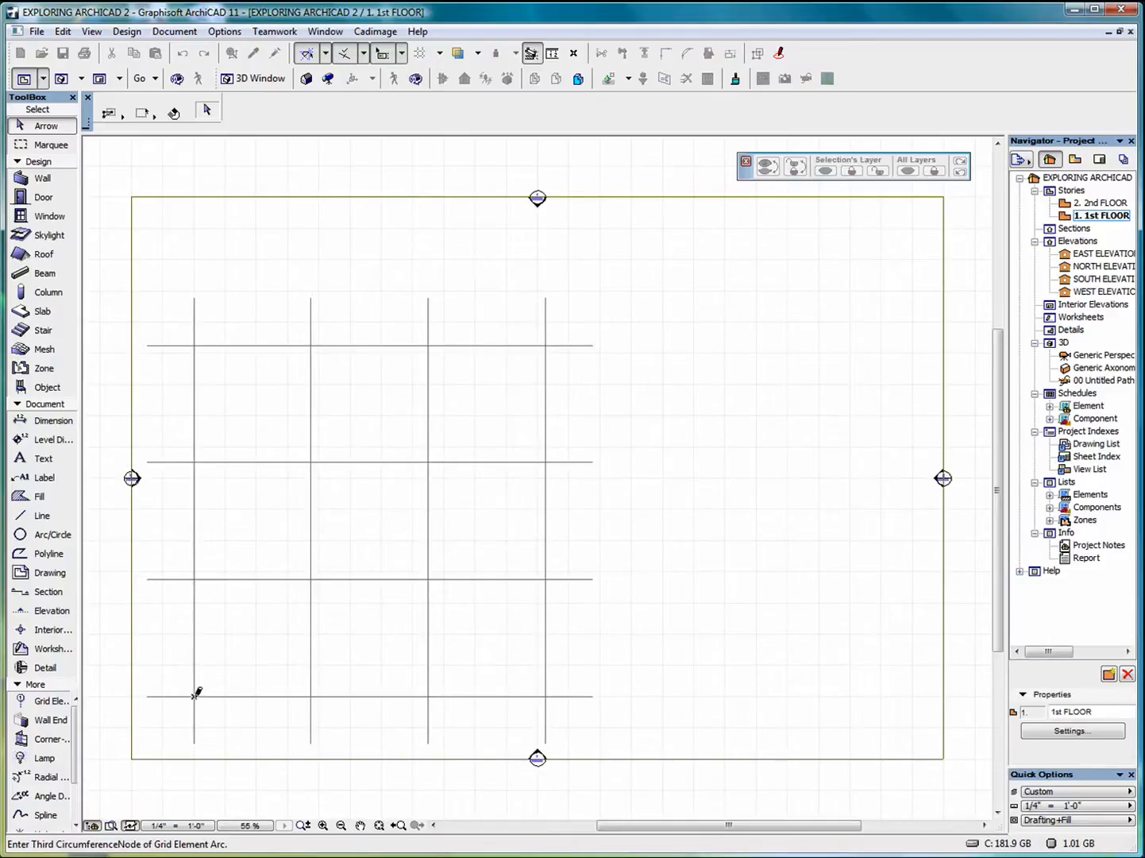
{"action": "left_click", "coordinate": [196, 693]}
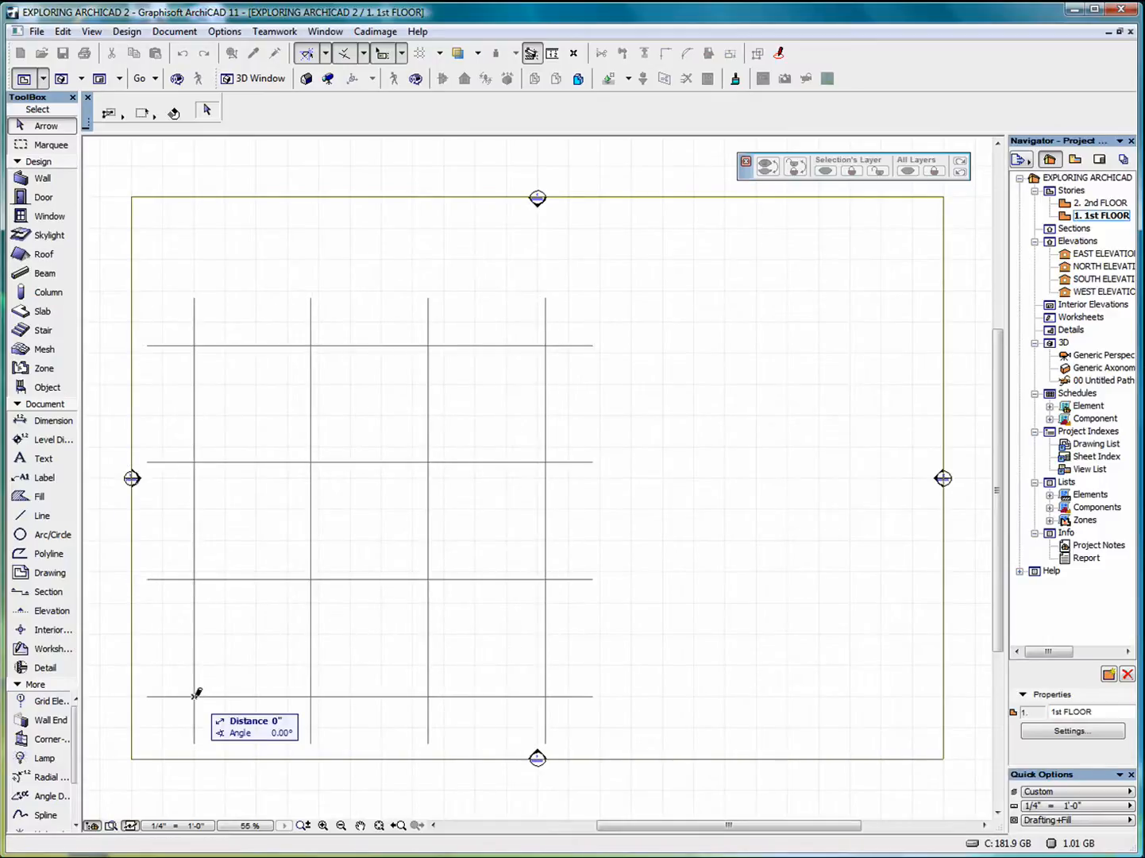
{"action": "left_click", "coordinate": [194, 697]}
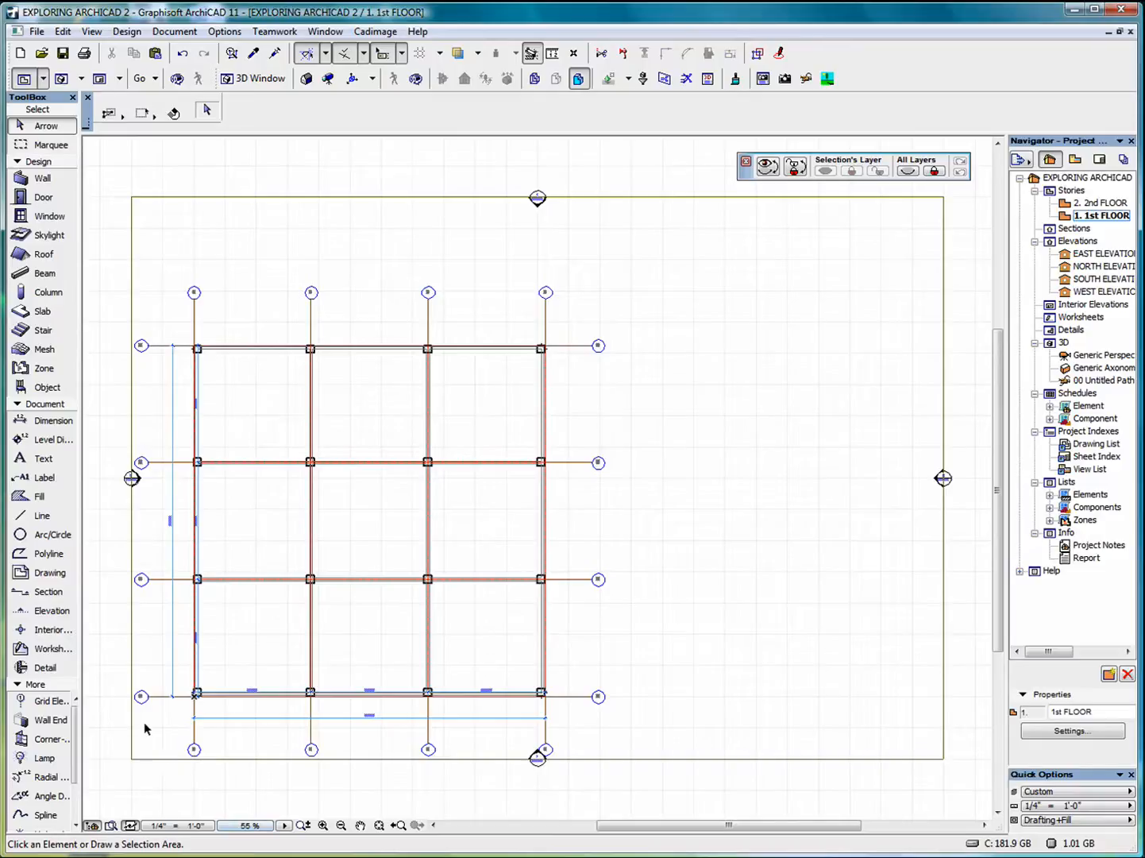
Check the placed grid's markers and dimensions on the floor plan, and show the whole structure in 3D.
{"action": "scroll", "coordinate": [145, 728], "scroll_direction": "up", "scroll_amount": 3}
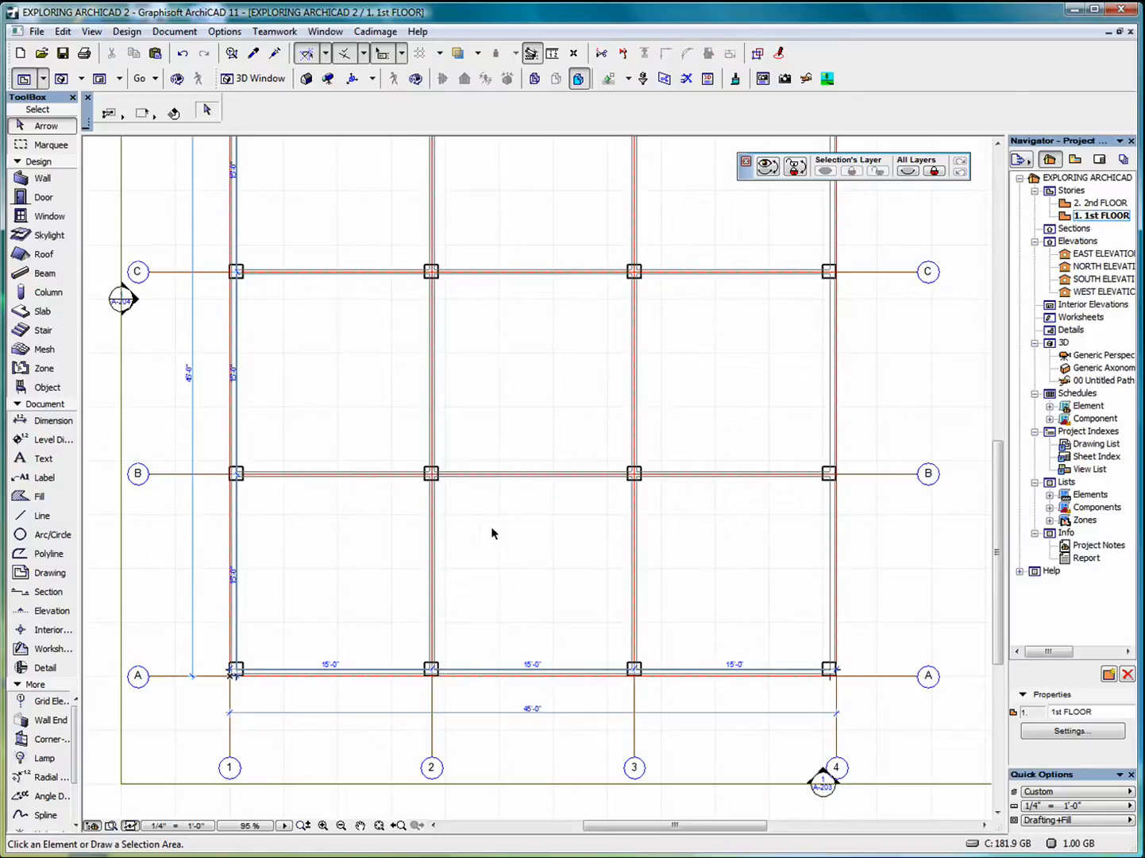
{"action": "mouse_move", "coordinate": [1004, 483]}
{"action": "left_mouse_down"}
{"action": "mouse_move", "coordinate": [1004, 406]}
{"action": "mouse_move", "coordinate": [1005, 492]}
{"action": "left_mouse_up"}
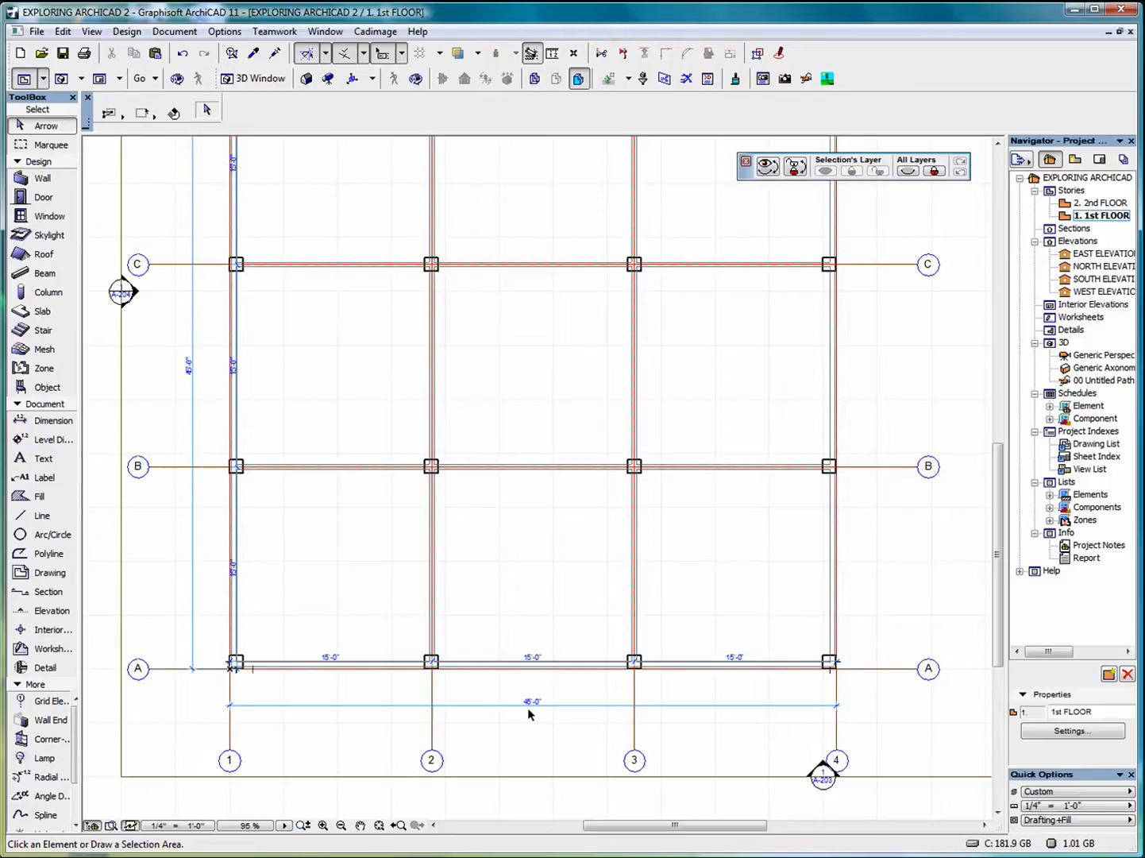
{"action": "scroll", "coordinate": [528, 708], "scroll_direction": "down", "scroll_amount": 2}
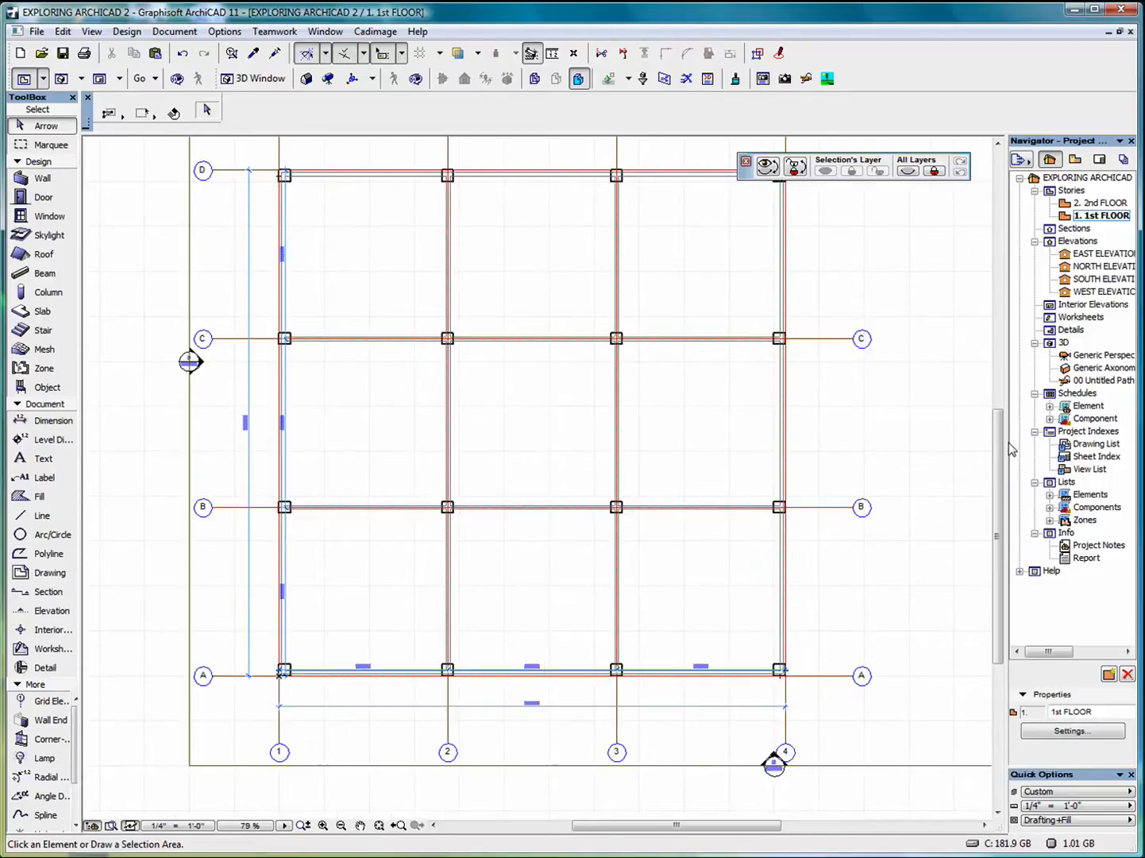
{"action": "left_click_drag", "start_coordinate": [1003, 461], "coordinate": [1002, 428]}
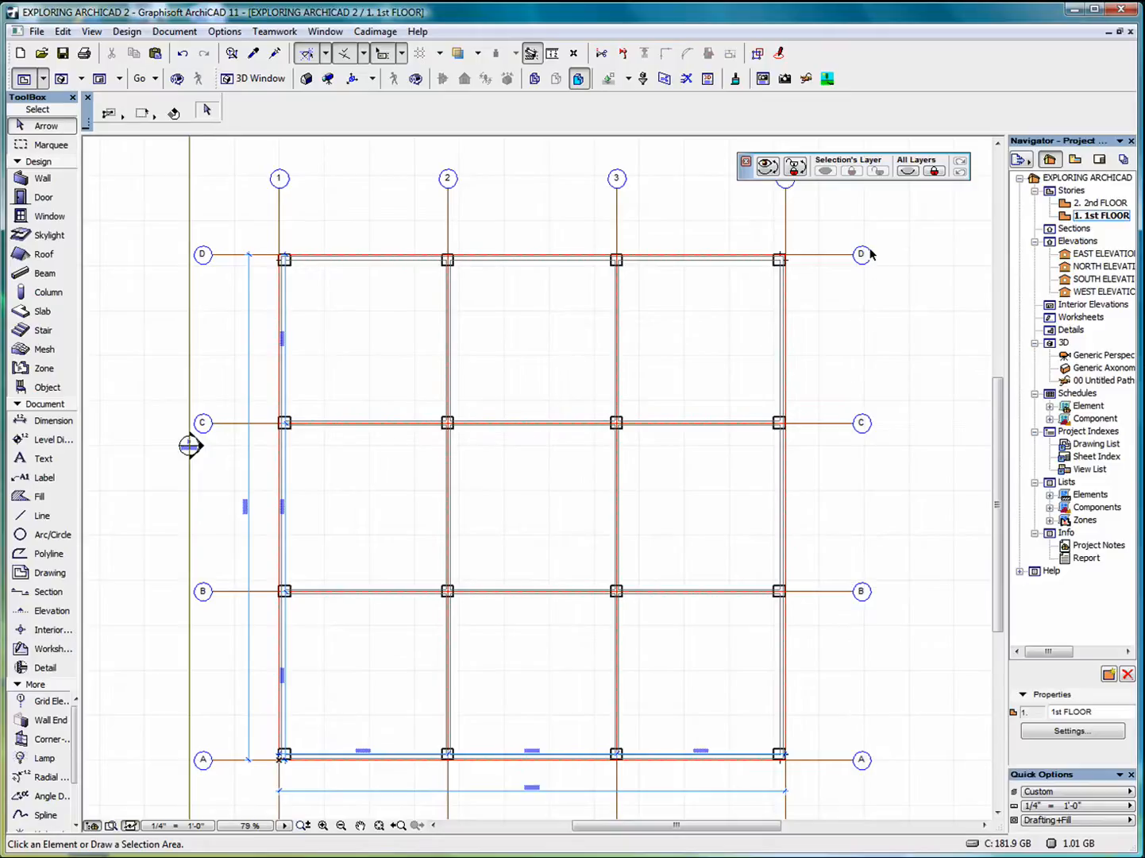
{"action": "right_click", "coordinate": [689, 342]}
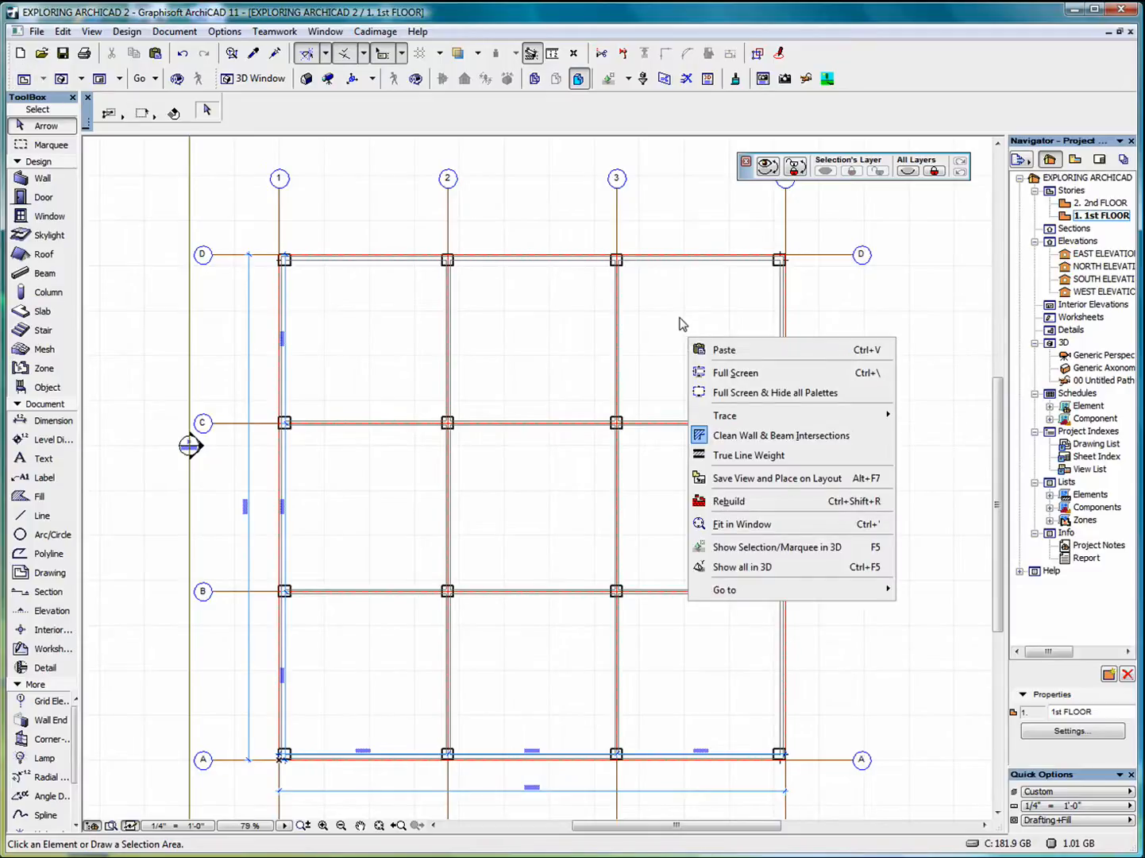
{"action": "left_click", "coordinate": [778, 572]}
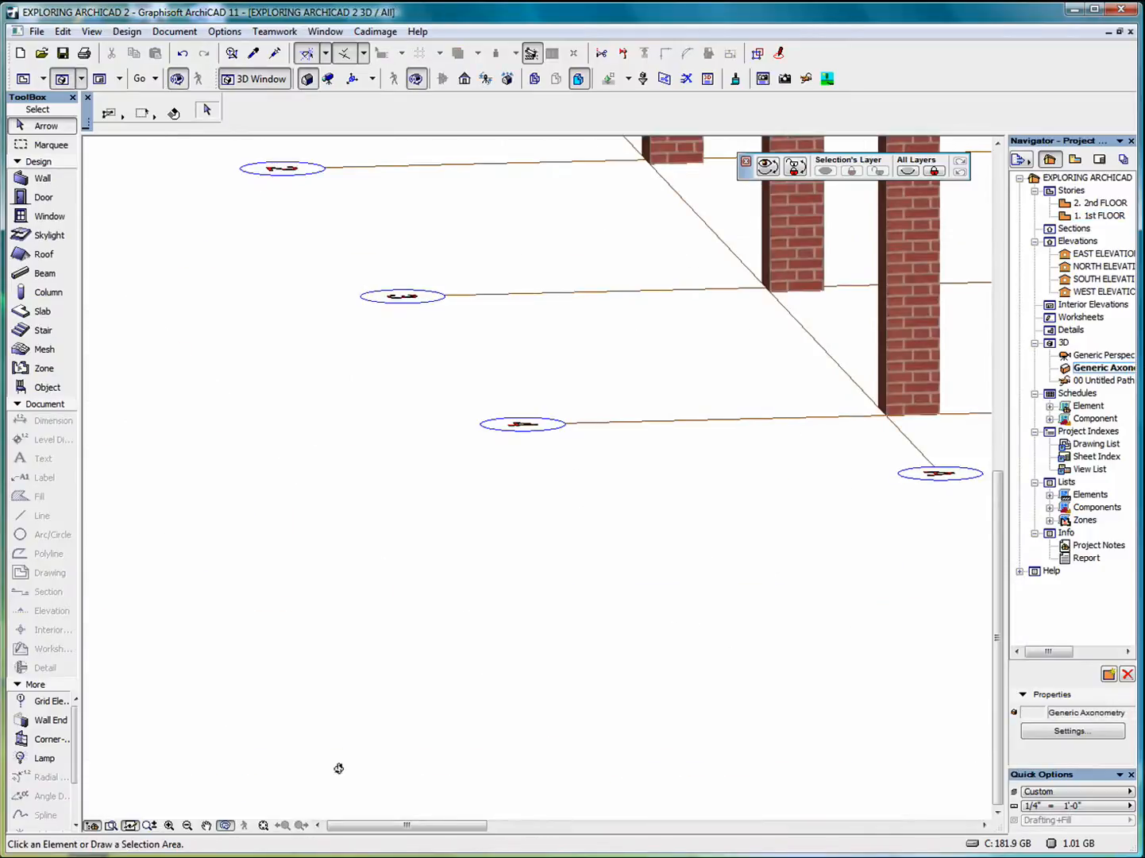
{"action": "left_click", "coordinate": [264, 827]}
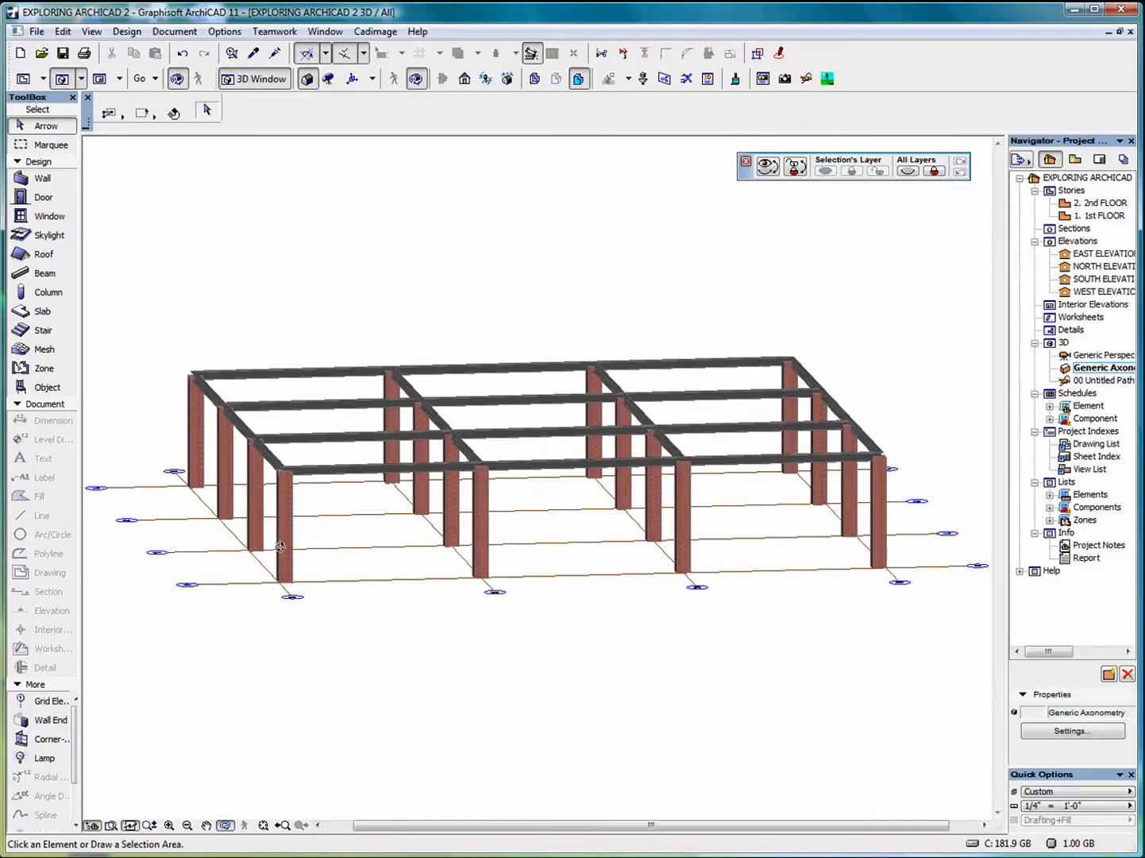
{"action": "left_click_drag", "start_coordinate": [280, 546], "coordinate": [578, 640]}
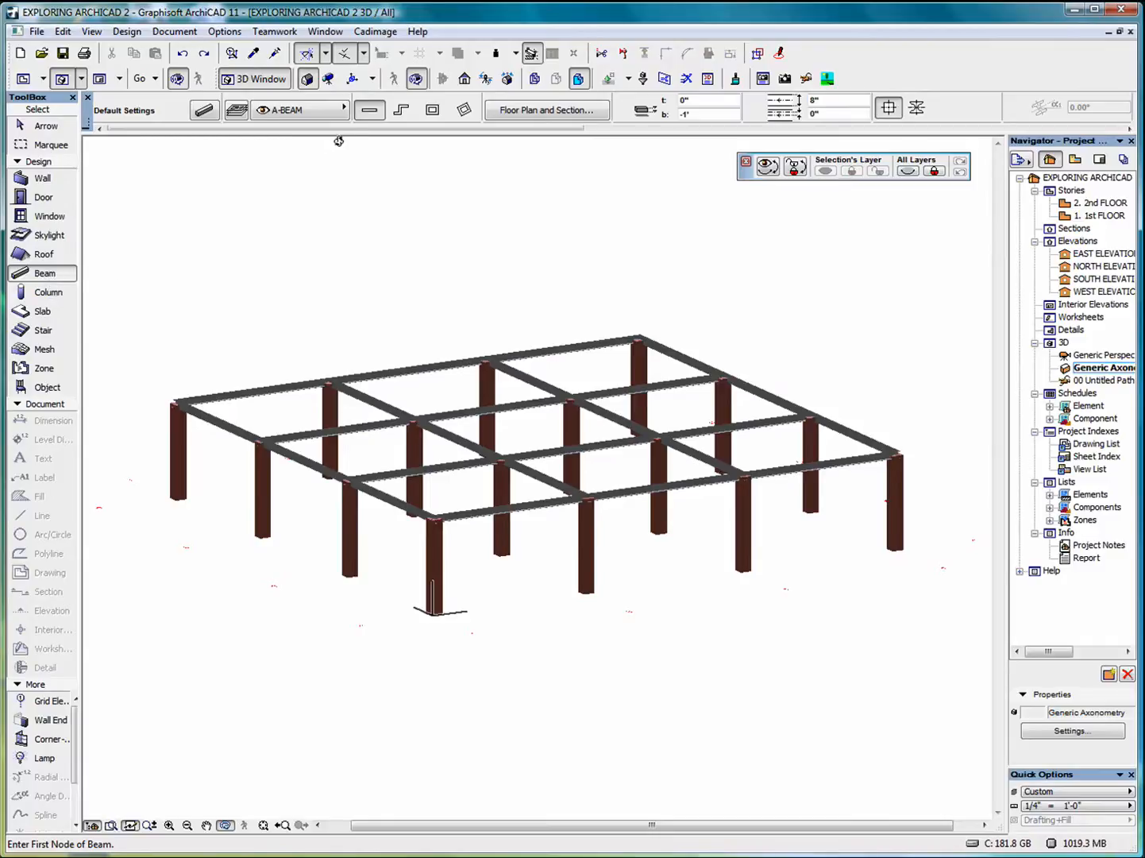
Select all beams in the 3D view and set their height relative to the home story to 9'-4".
{"action": "key", "text": "ctrl+a"}
{"action": "right_click", "coordinate": [356, 196]}
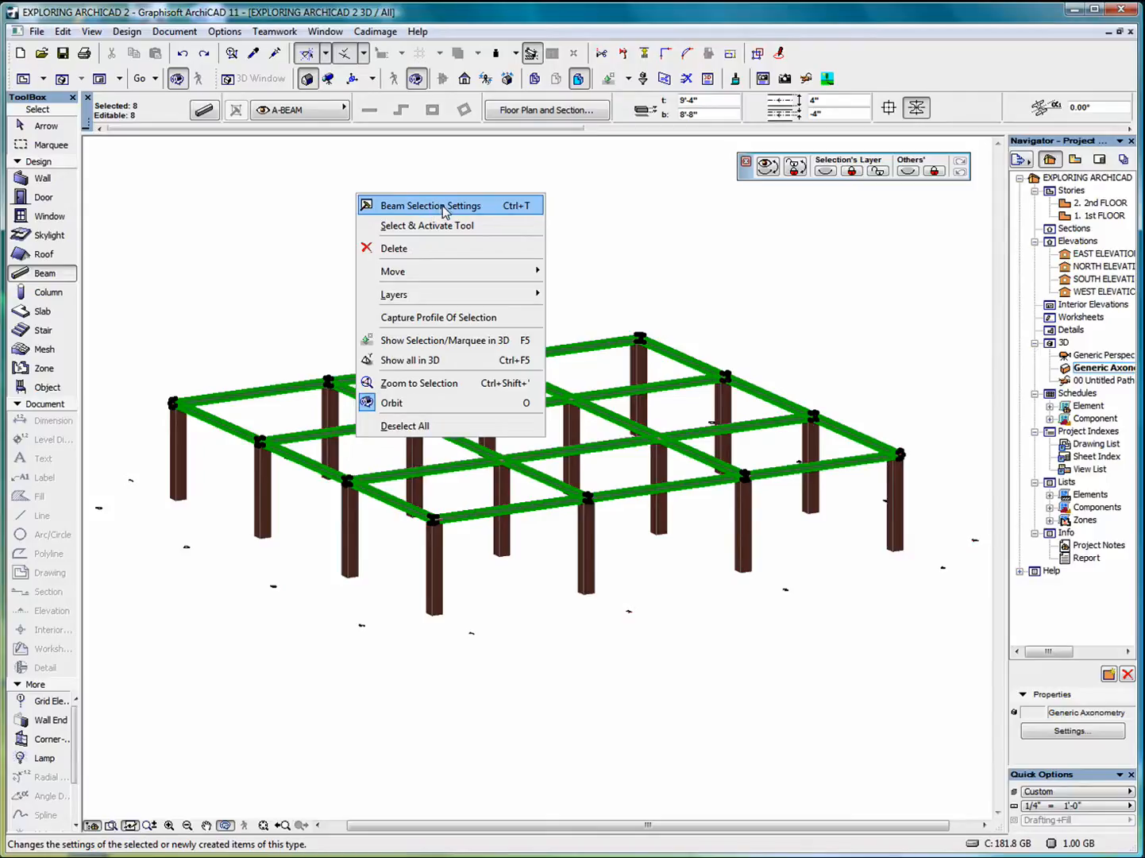
{"action": "left_click", "coordinate": [444, 207]}
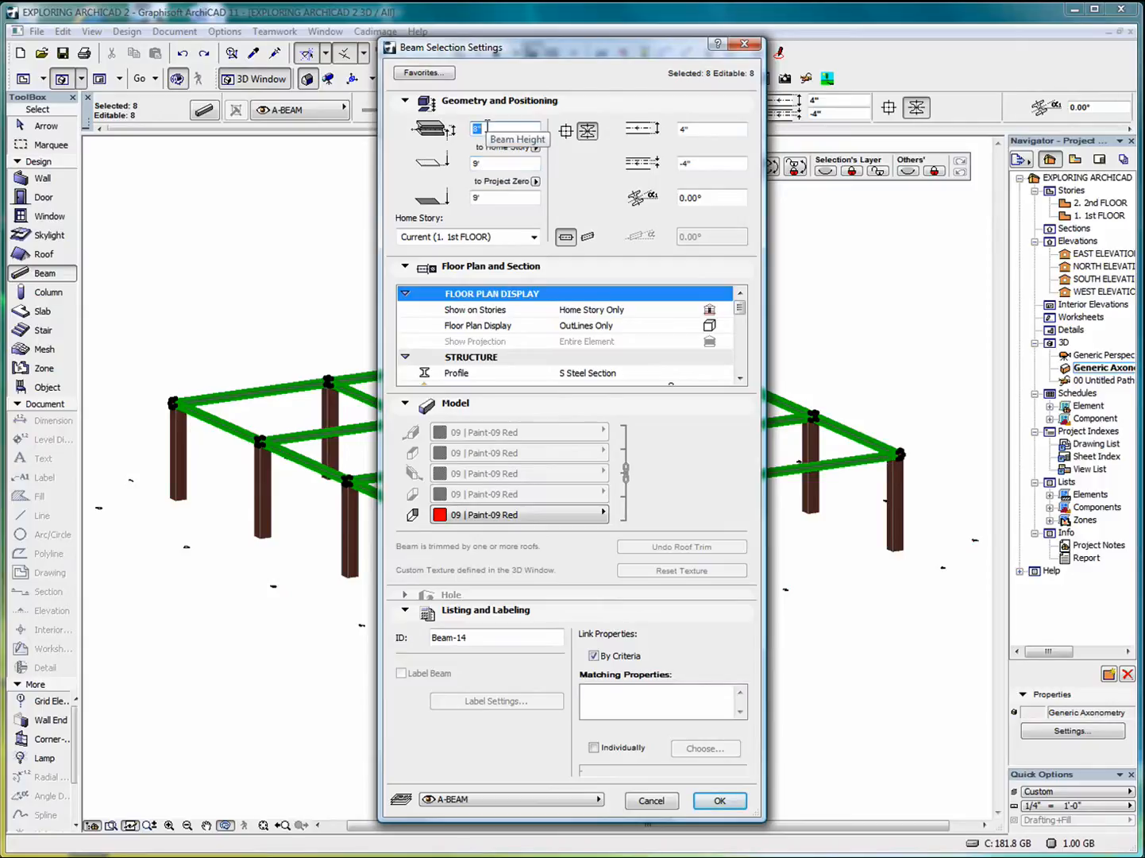
{"action": "key", "text": "Tab"}
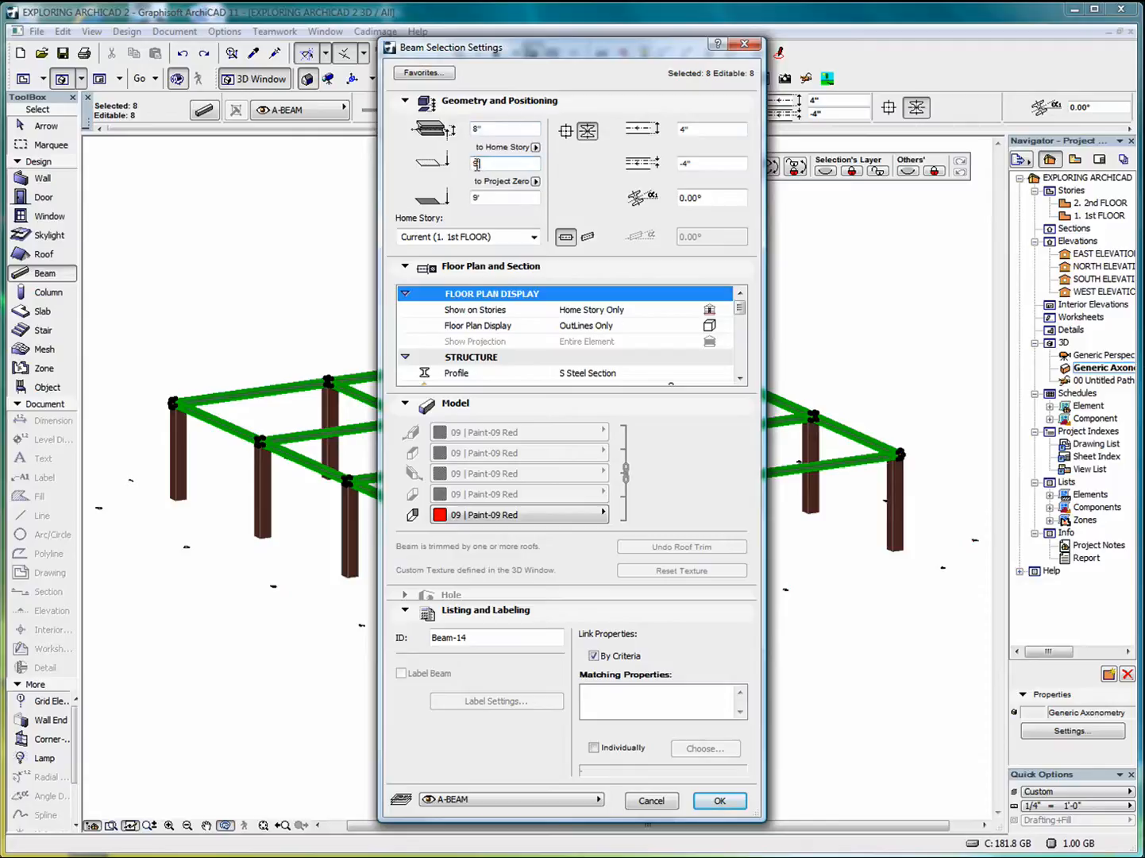
{"action": "left_click", "coordinate": [486, 166]}
{"action": "type", "text": "4"}
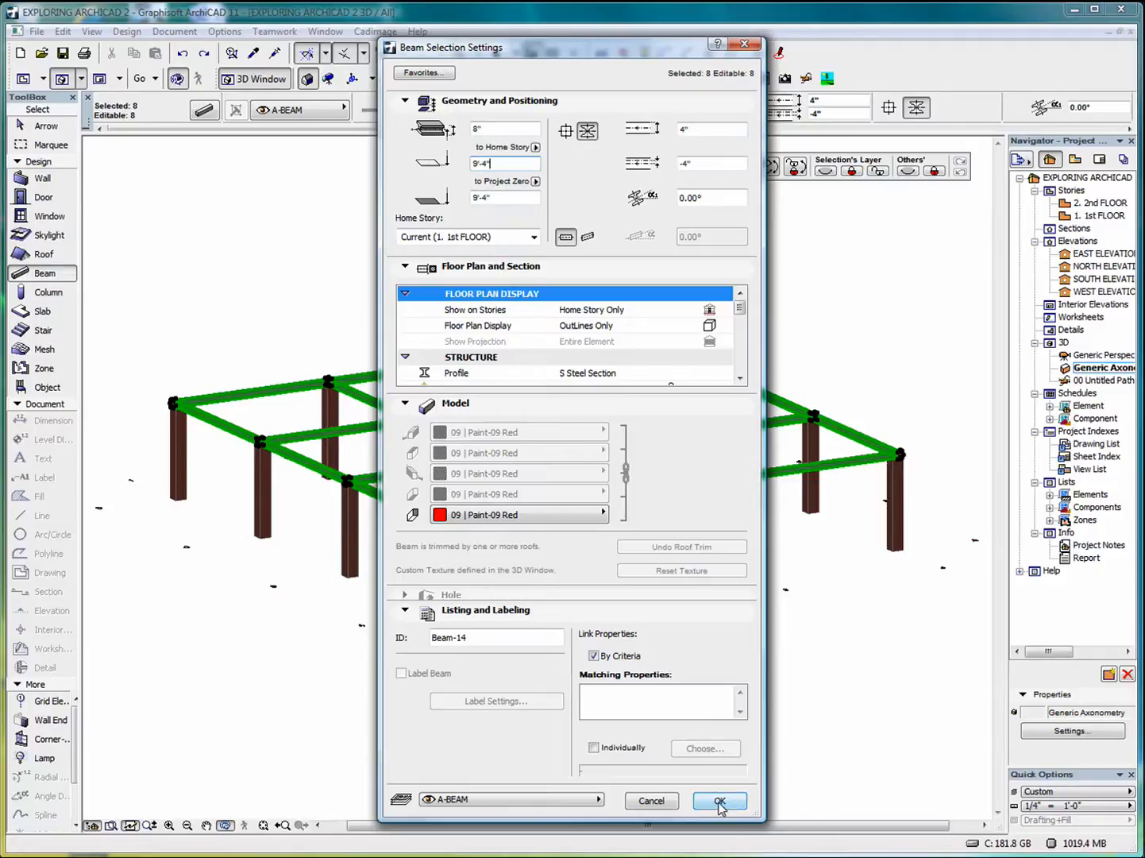
{"action": "left_click", "coordinate": [719, 803]}
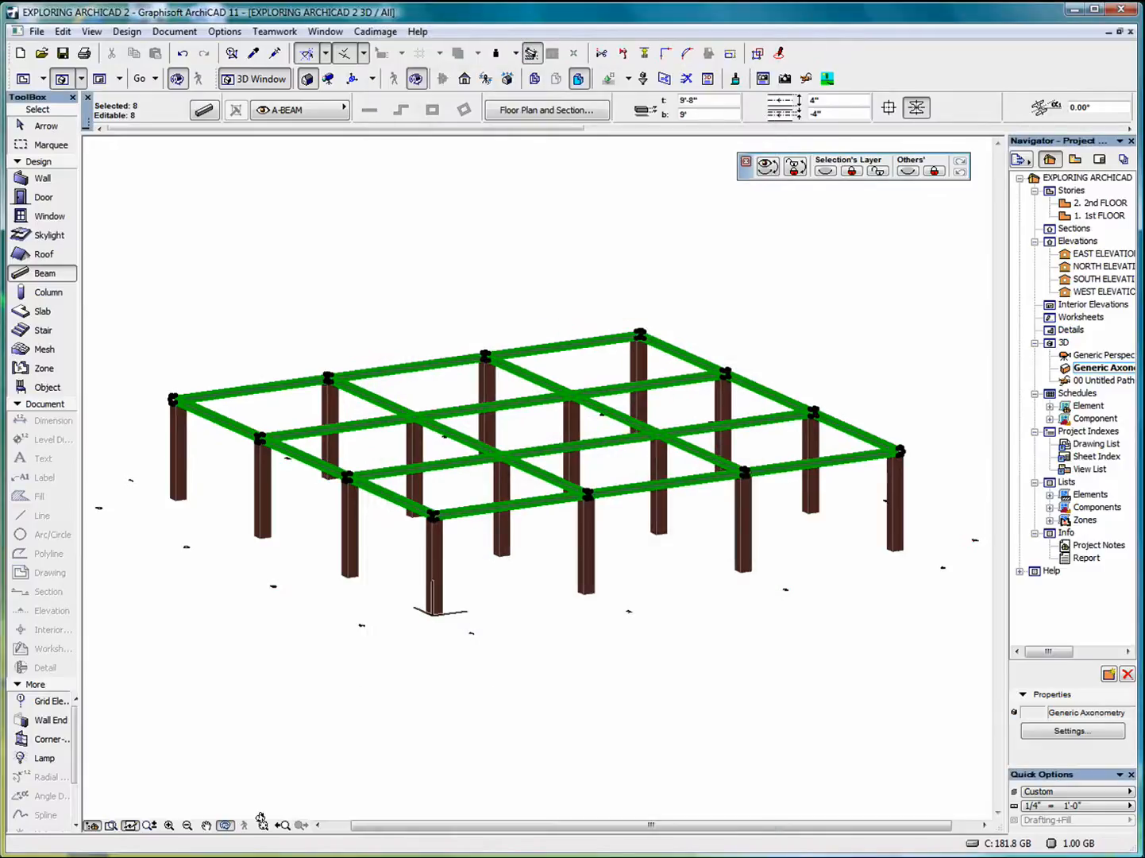
Examine up close in 3D how the raised beams meet the tops of the brick columns.
{"action": "left_click", "coordinate": [226, 826]}
{"action": "left_click_drag", "start_coordinate": [401, 690], "coordinate": [316, 658]}
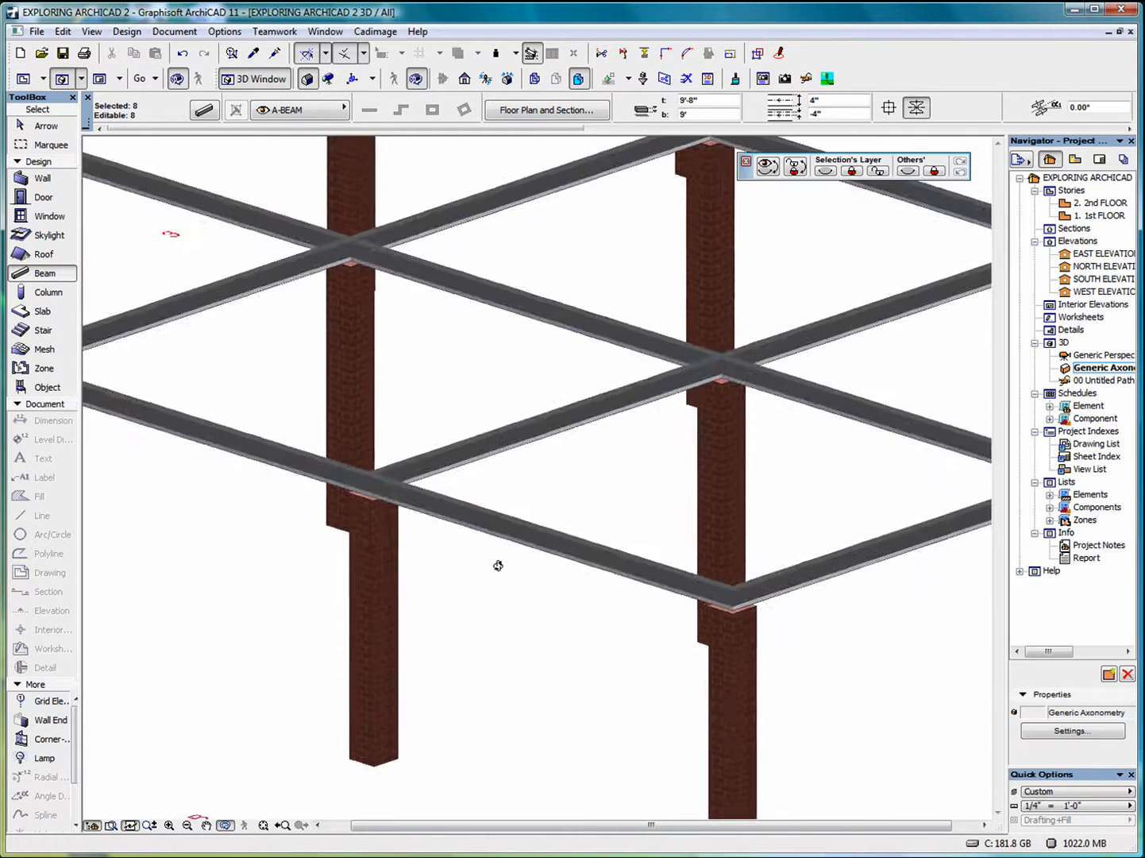
{"action": "left_click_drag", "start_coordinate": [498, 568], "coordinate": [508, 598]}
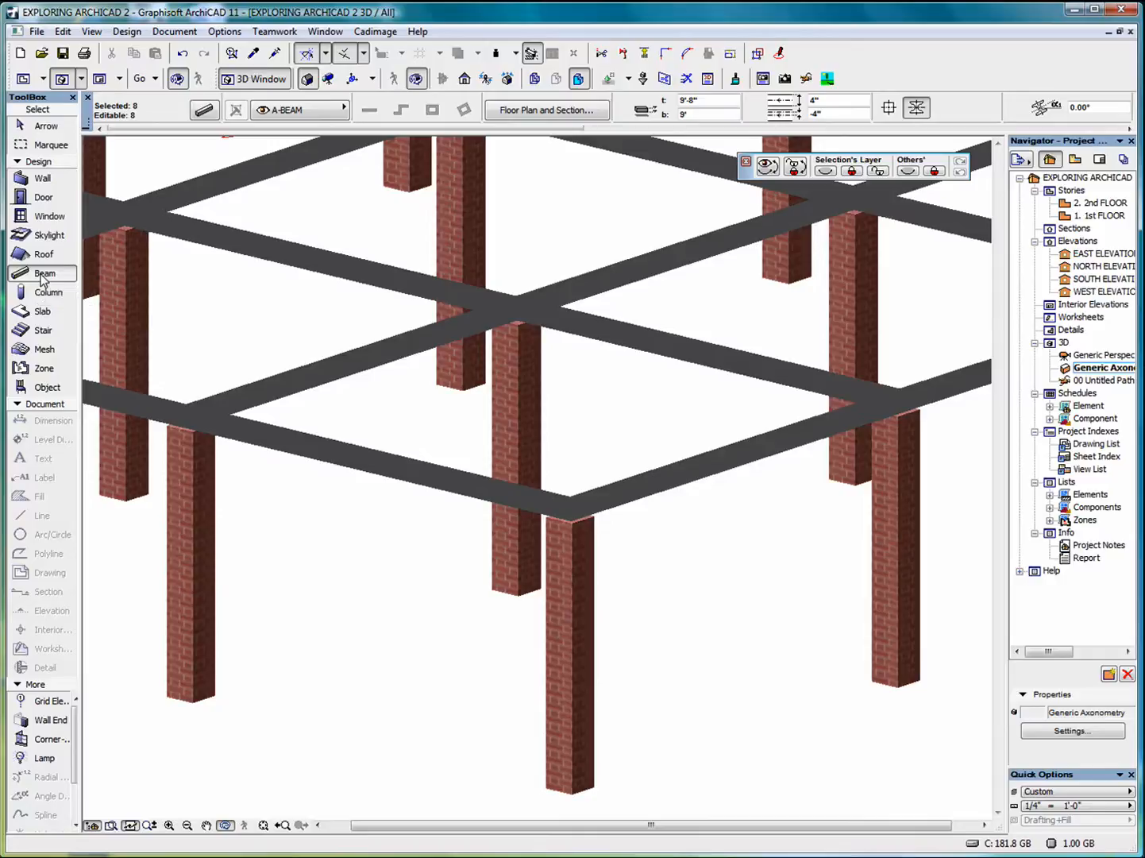
{"action": "right_click", "coordinate": [280, 315]}
{"action": "left_click", "coordinate": [343, 328]}
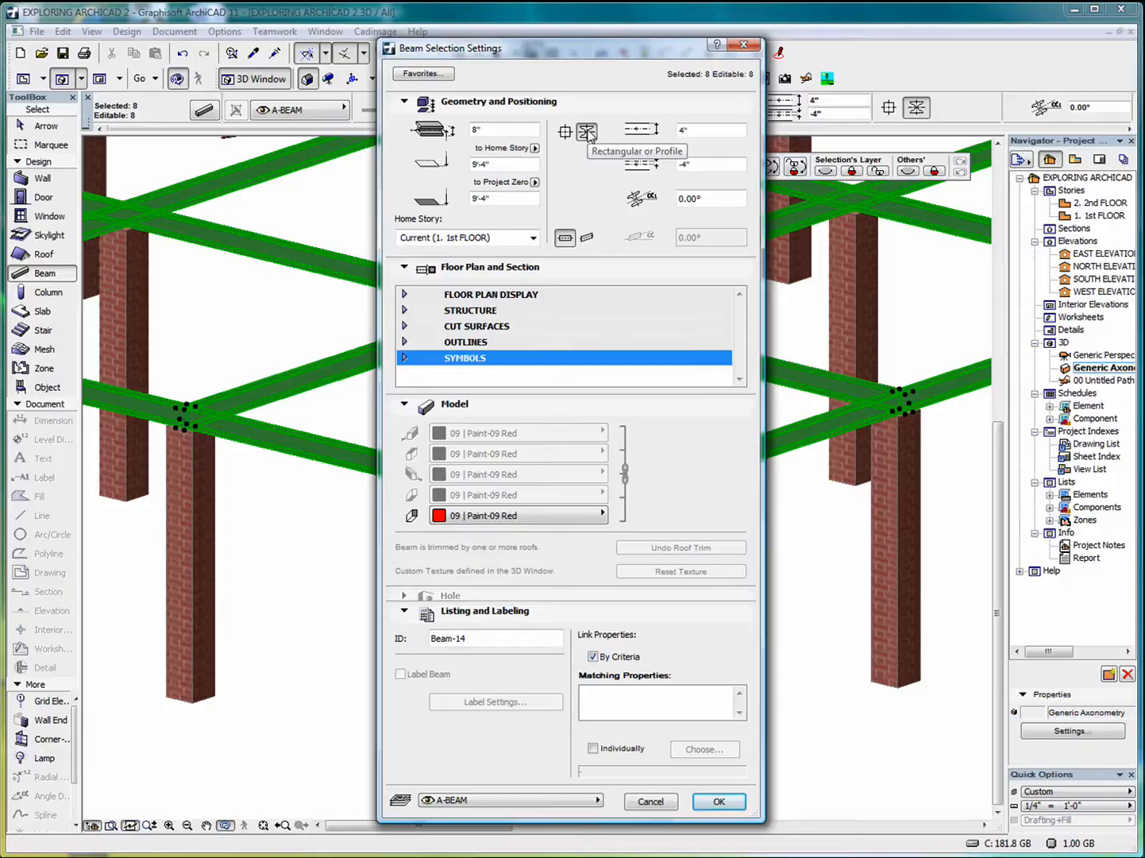
{"action": "key", "text": "Escape"}
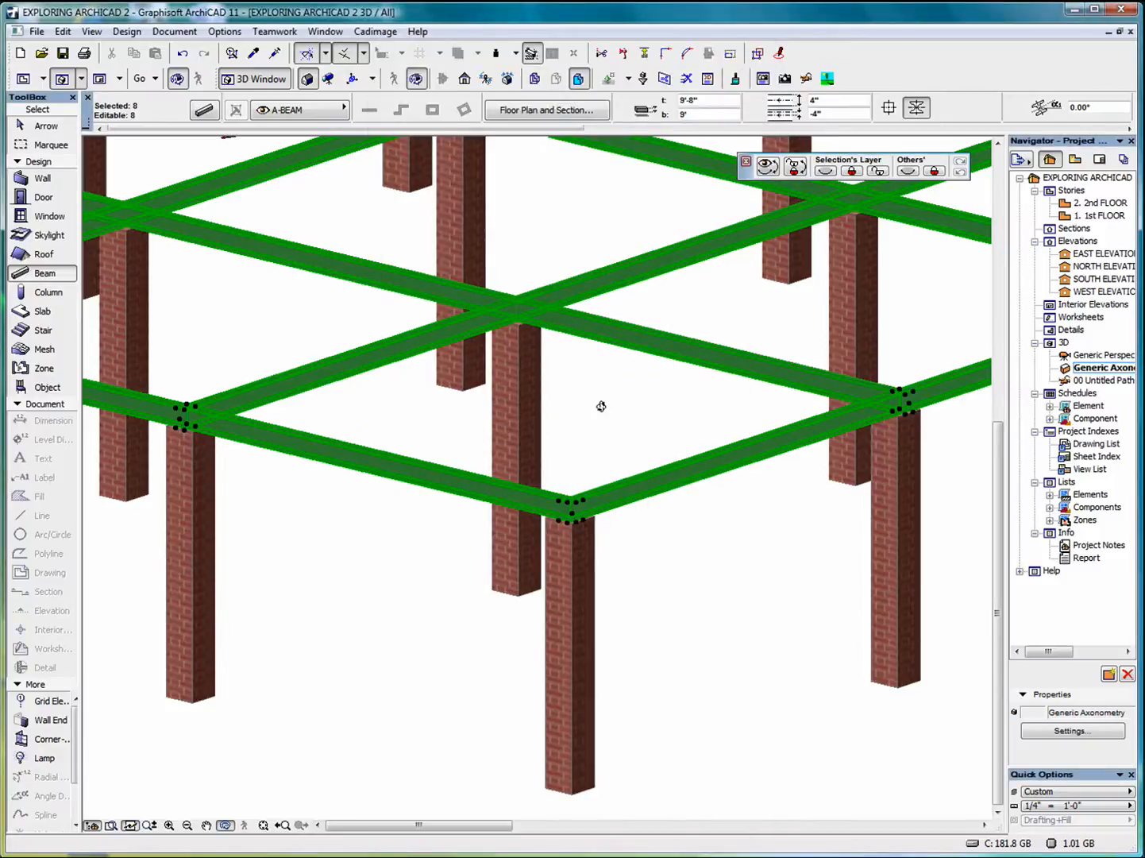
Choose the S Steel Section profile in the Profile Manager and open it for editing.
{"action": "left_click", "coordinate": [126, 33]}
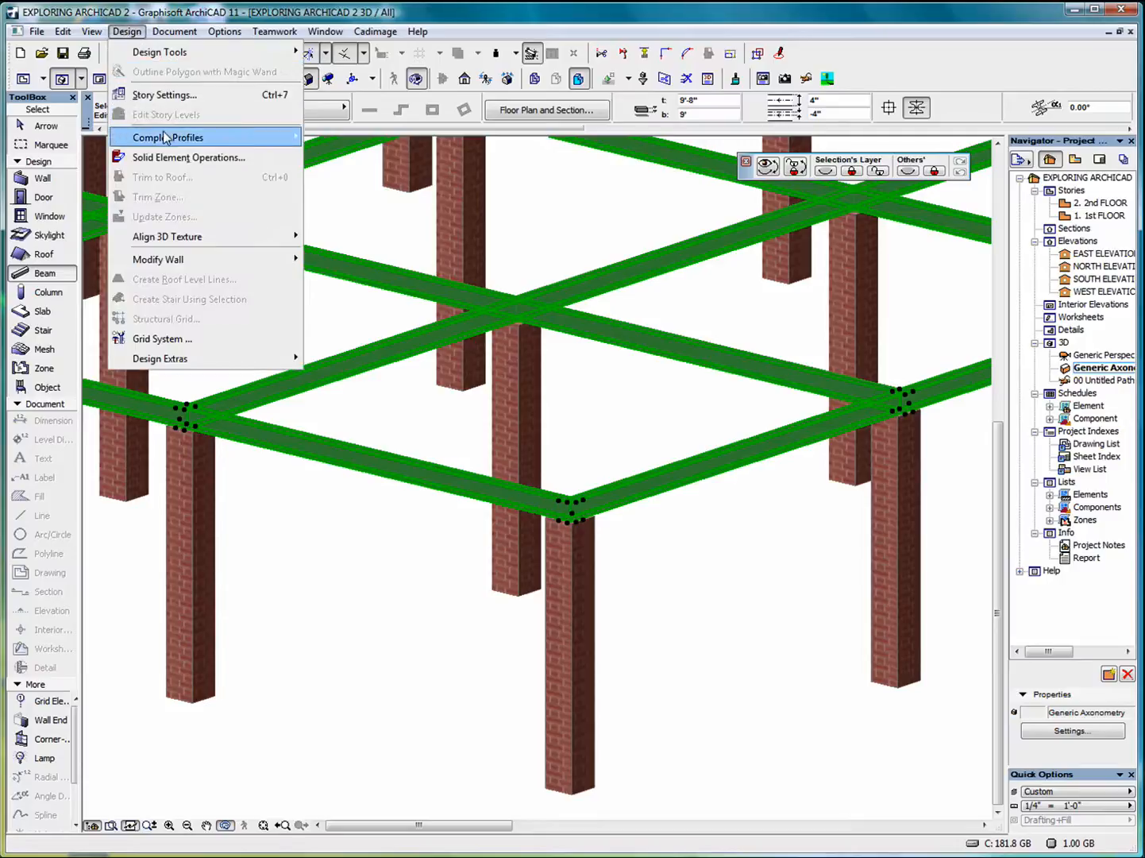
{"action": "mouse_move", "coordinate": [185, 141]}
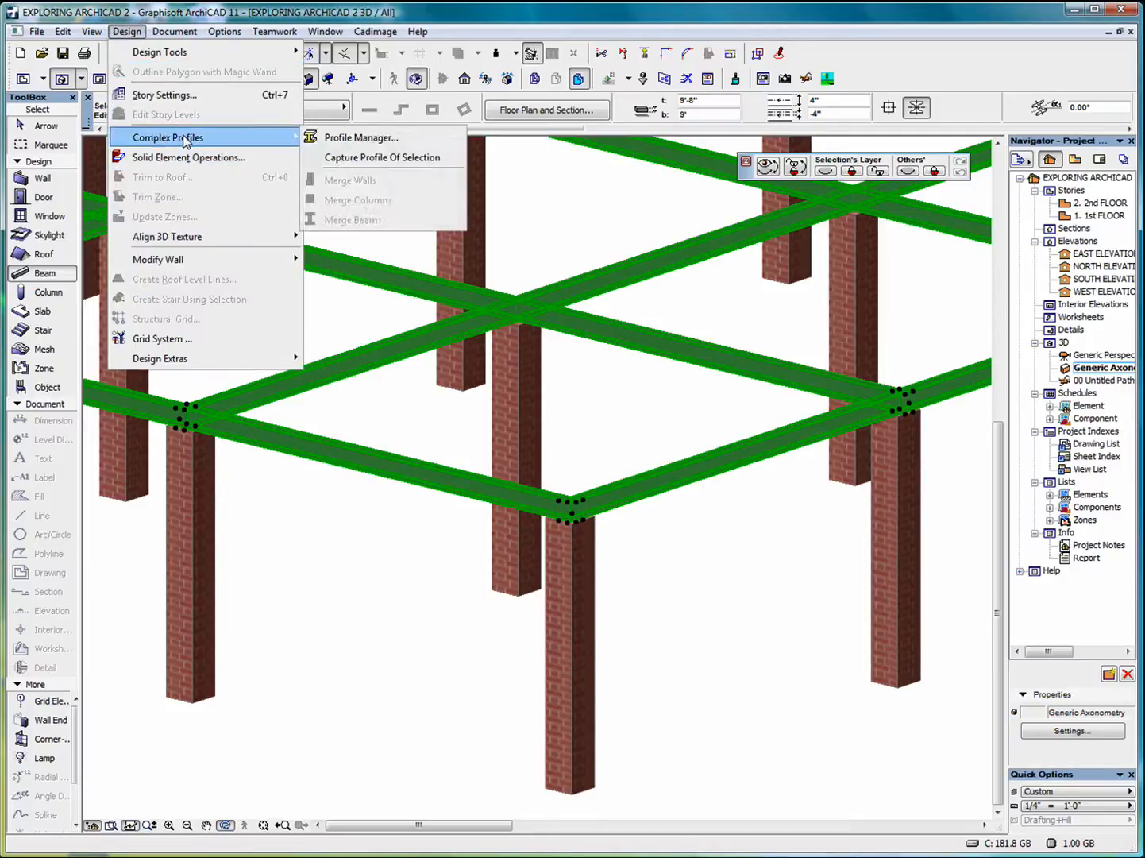
{"action": "left_click", "coordinate": [394, 137]}
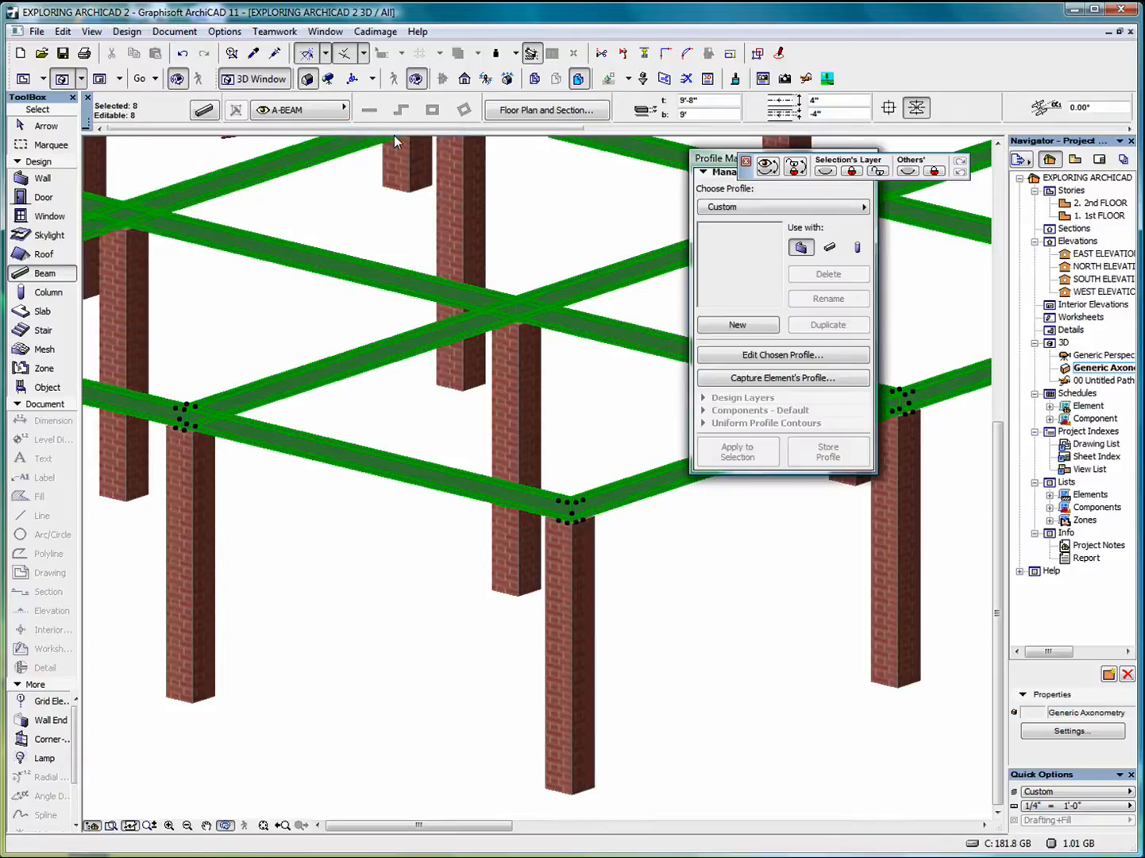
{"action": "left_click", "coordinate": [840, 209]}
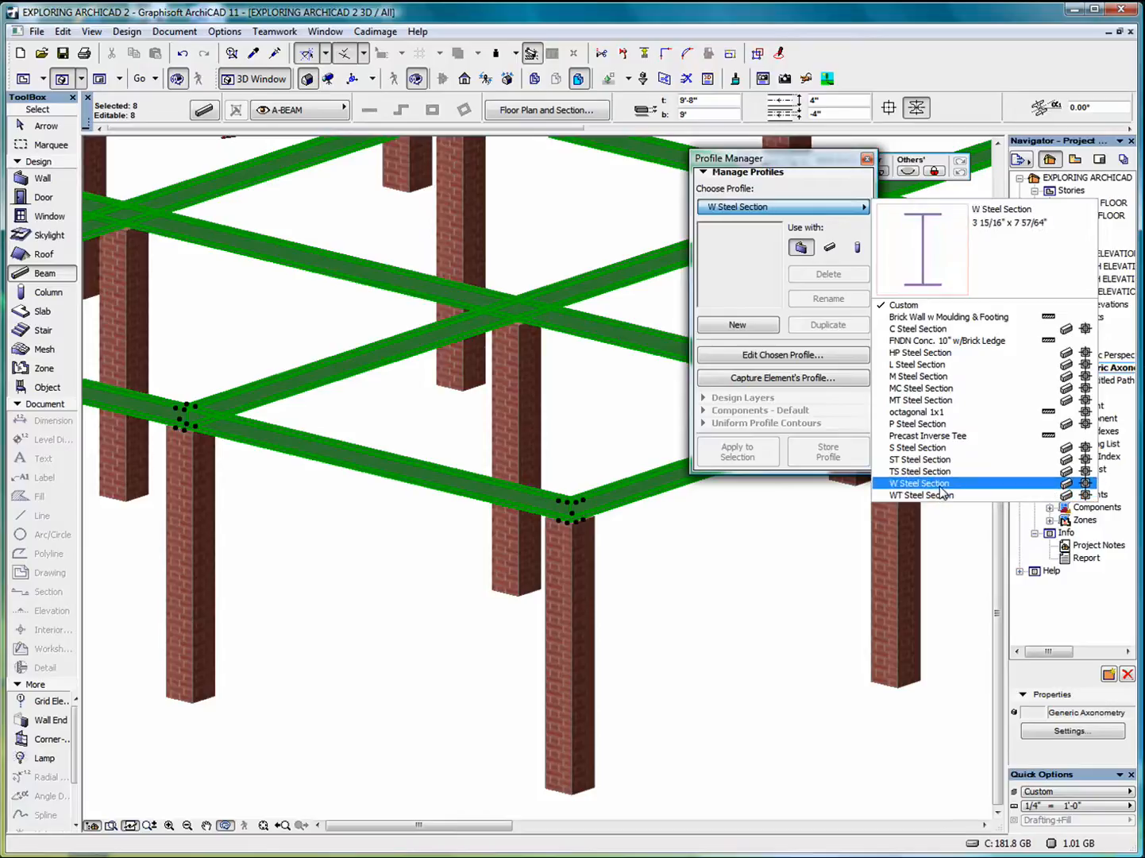
{"action": "left_click", "coordinate": [923, 450]}
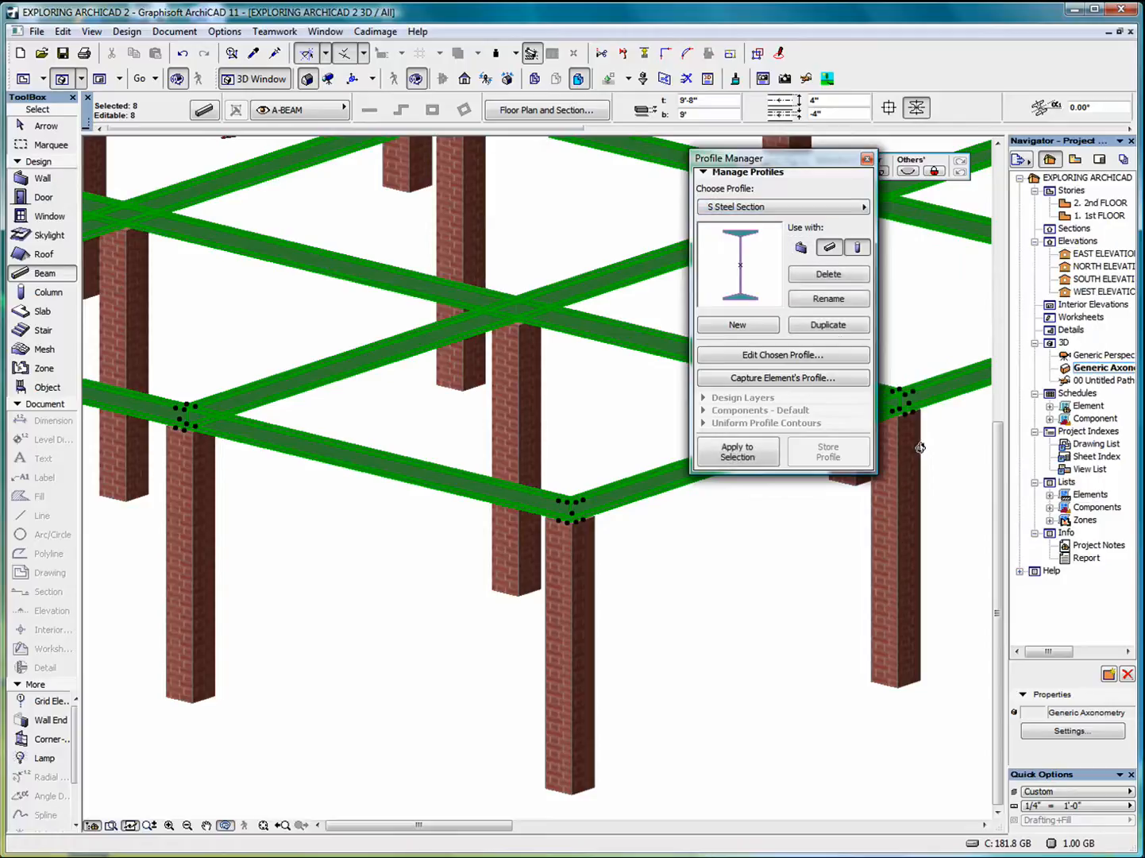
{"action": "left_click", "coordinate": [758, 358]}
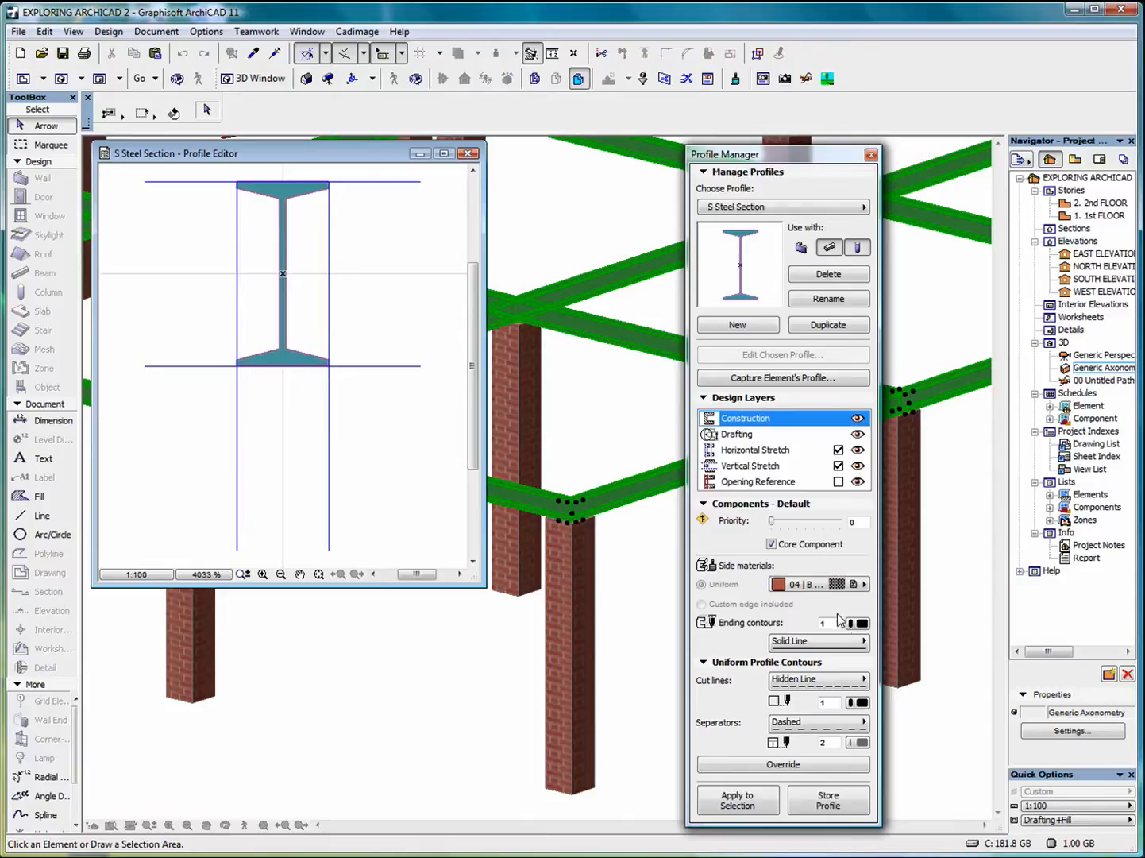
Set the surface material of all edges of the steel profile's fill to 09 | Paint-09 Red through the custom edge settings.
{"action": "left_click", "coordinate": [291, 247]}
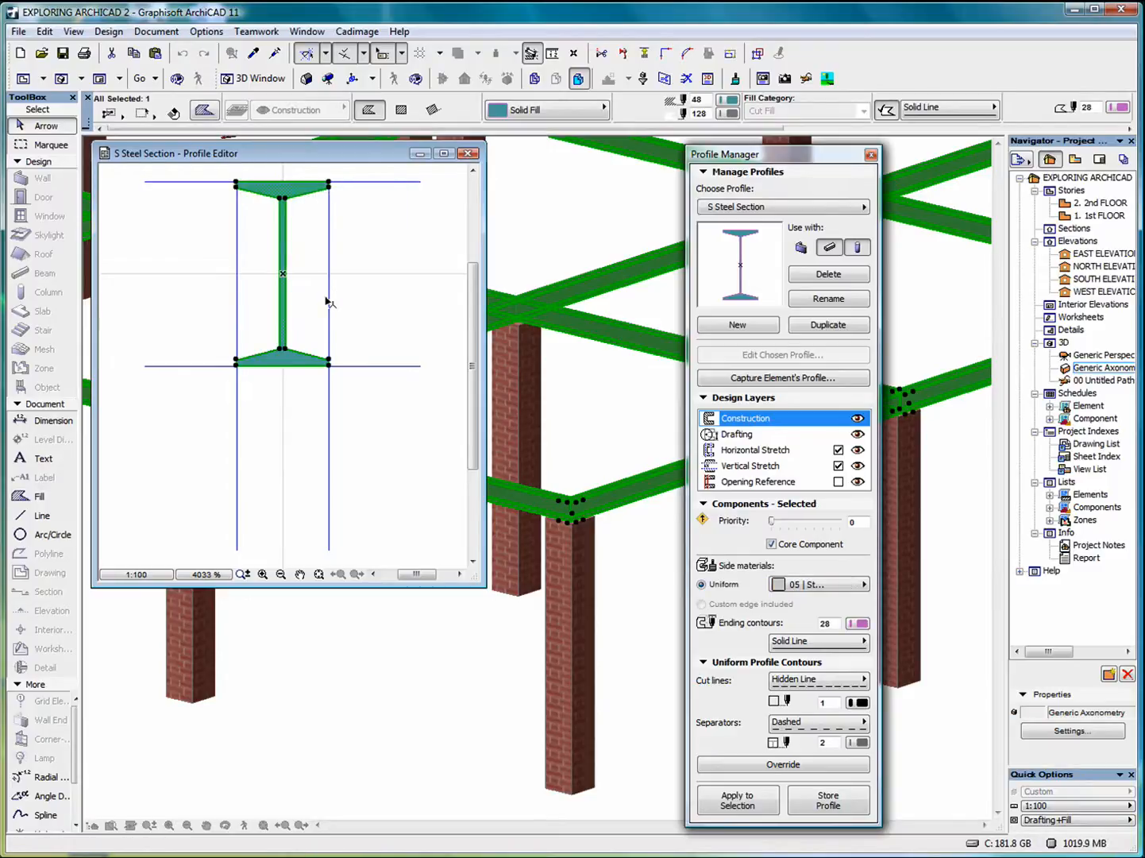
{"action": "left_click", "coordinate": [303, 199]}
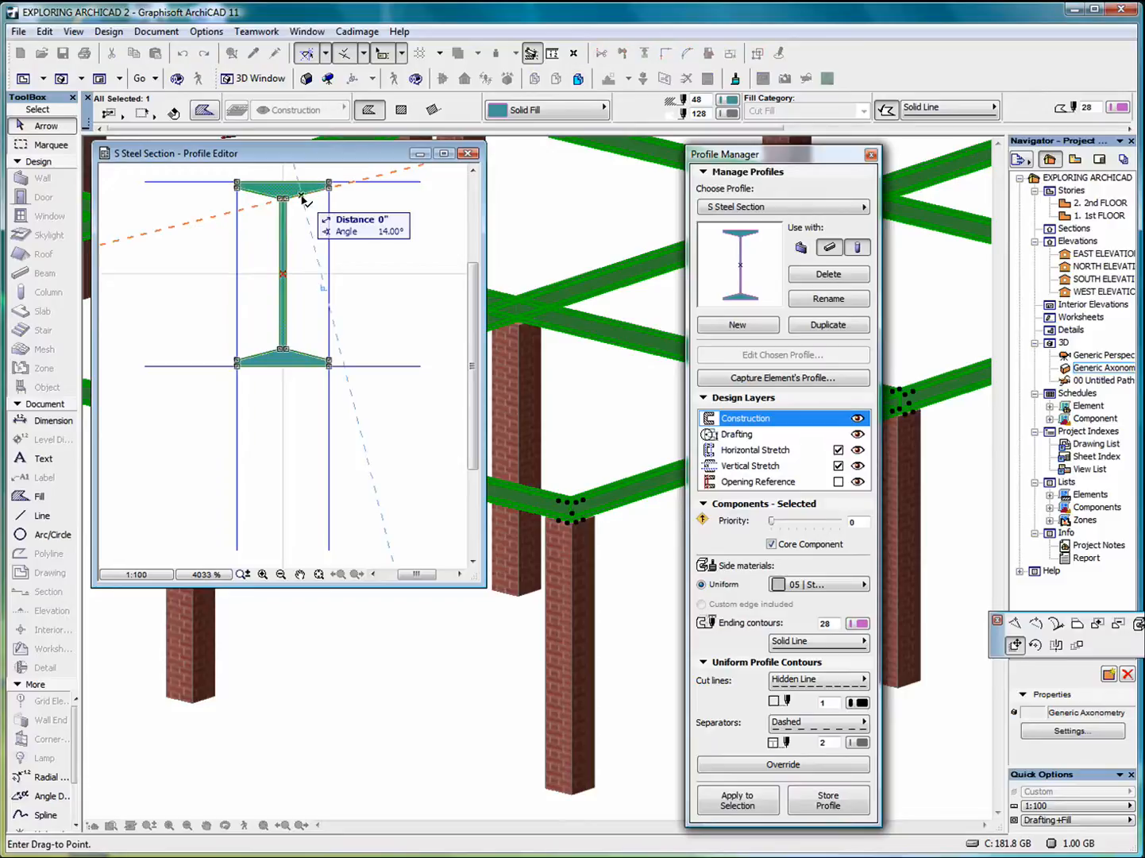
{"action": "left_click_drag", "start_coordinate": [999, 648], "coordinate": [355, 312]}
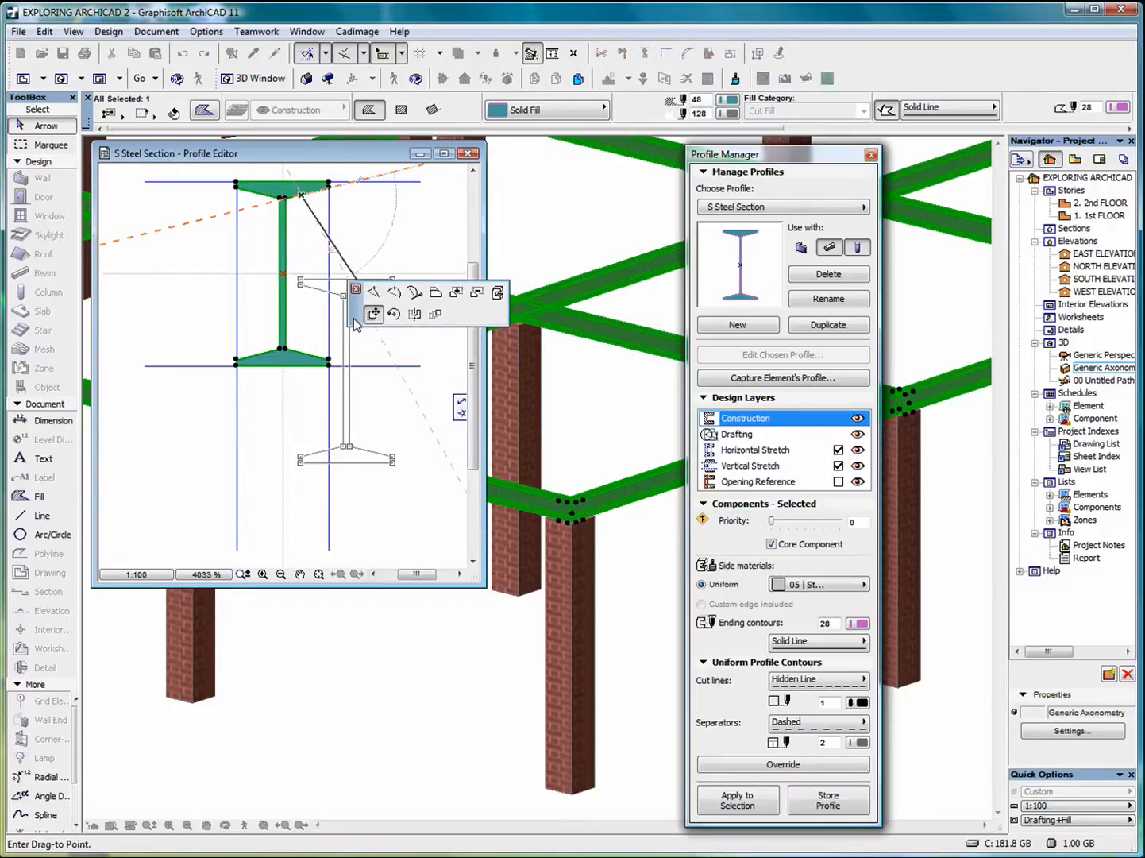
{"action": "left_click", "coordinate": [498, 293]}
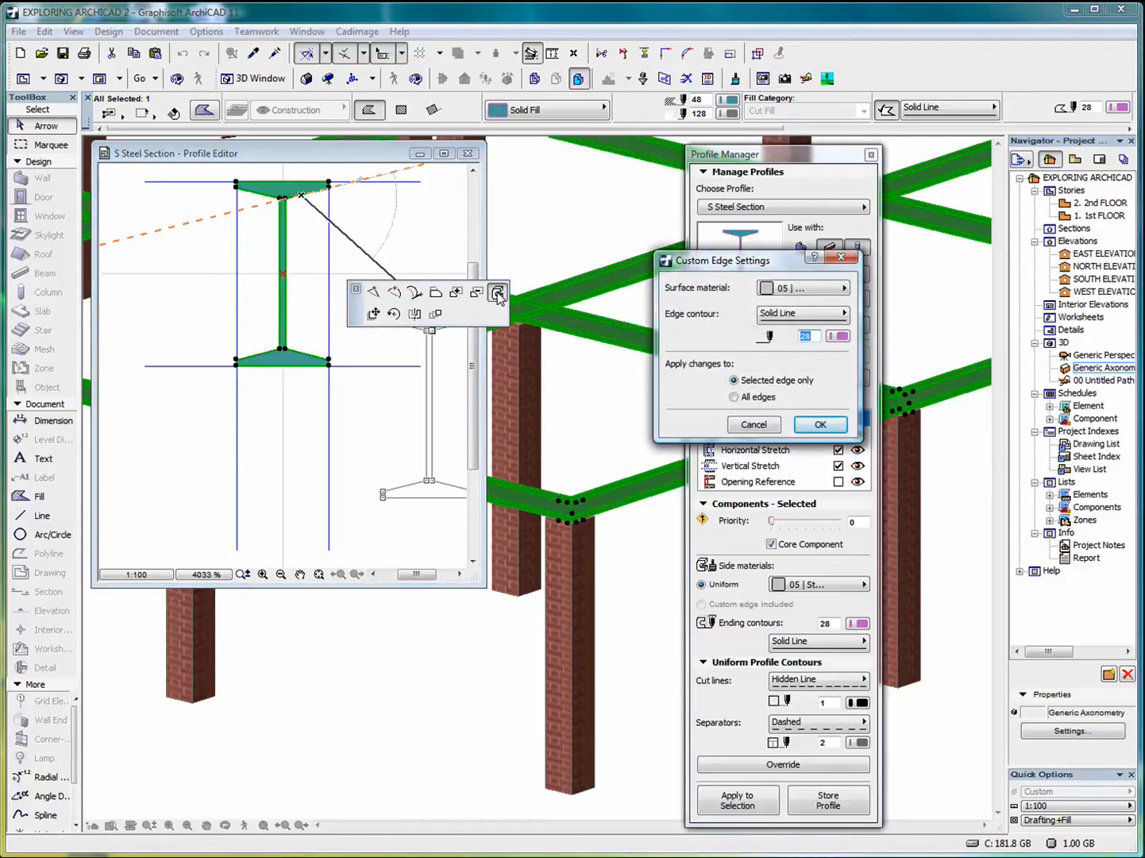
{"action": "left_click", "coordinate": [831, 294]}
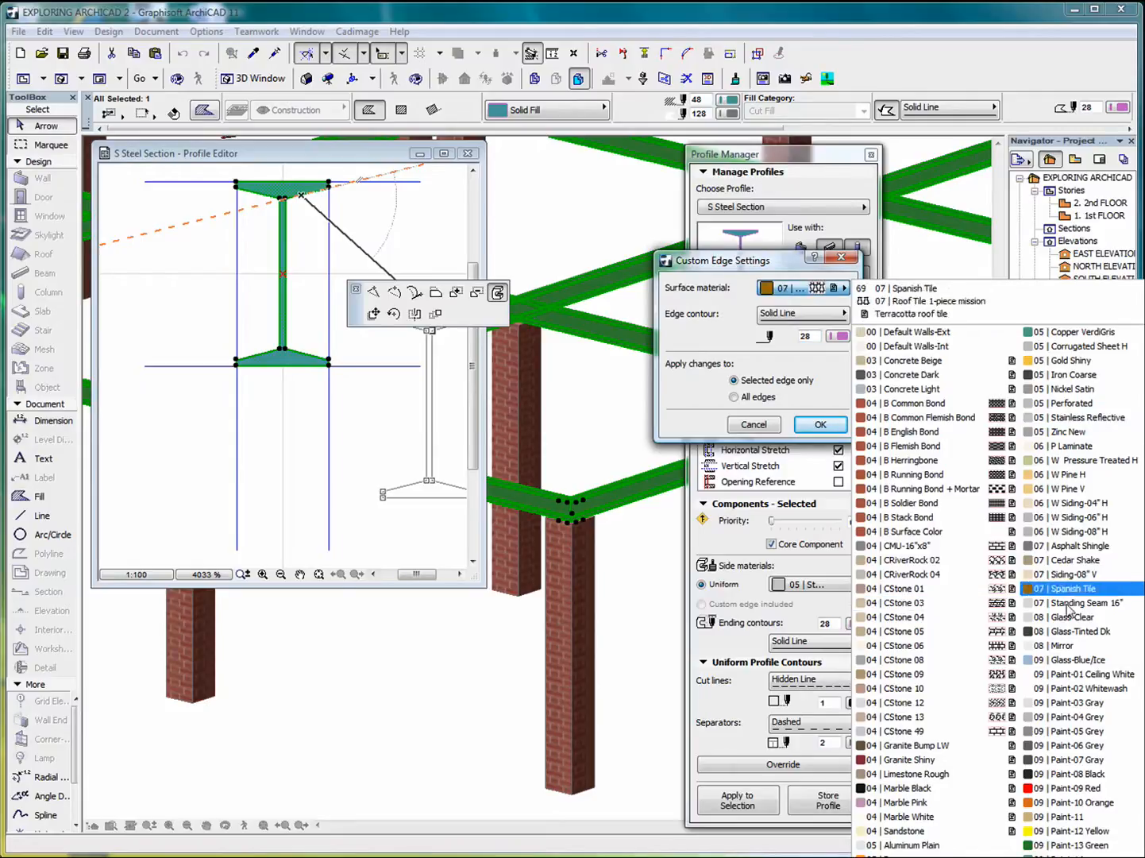
{"action": "left_click", "coordinate": [1079, 789]}
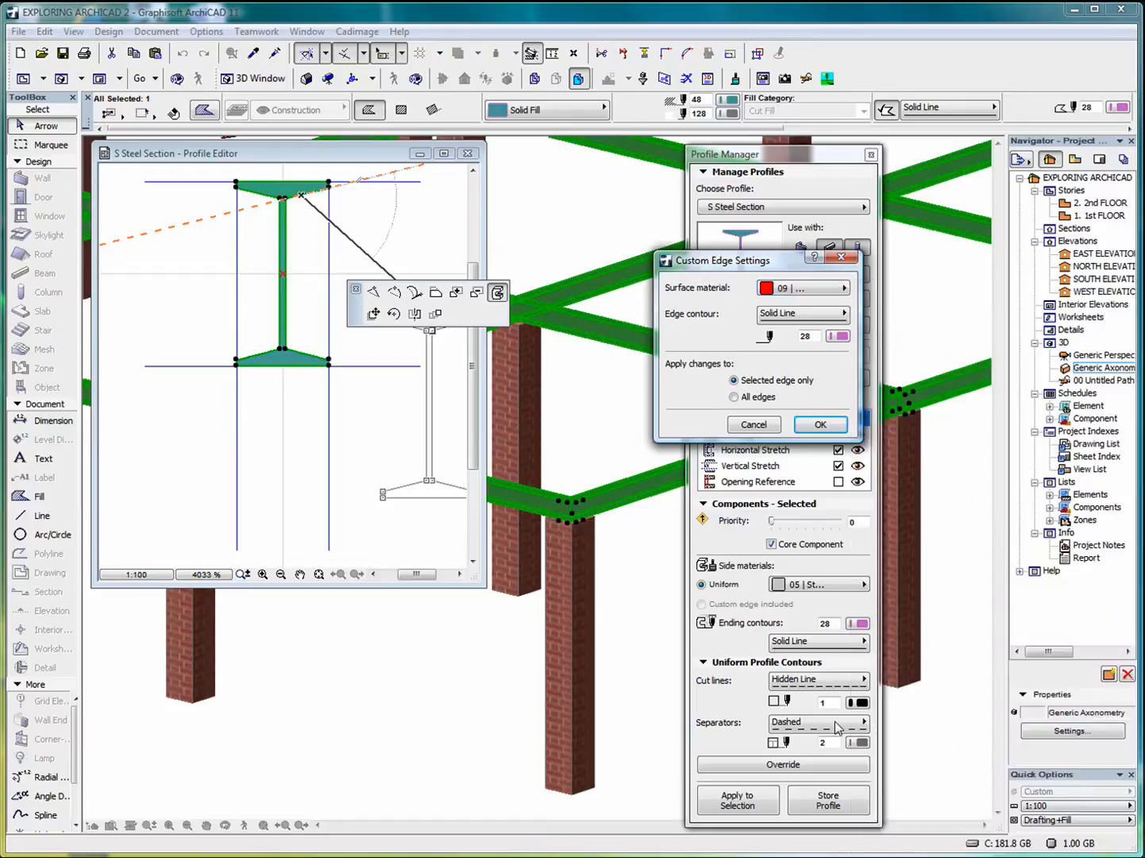
{"action": "left_click", "coordinate": [734, 397]}
{"action": "left_click", "coordinate": [818, 426]}
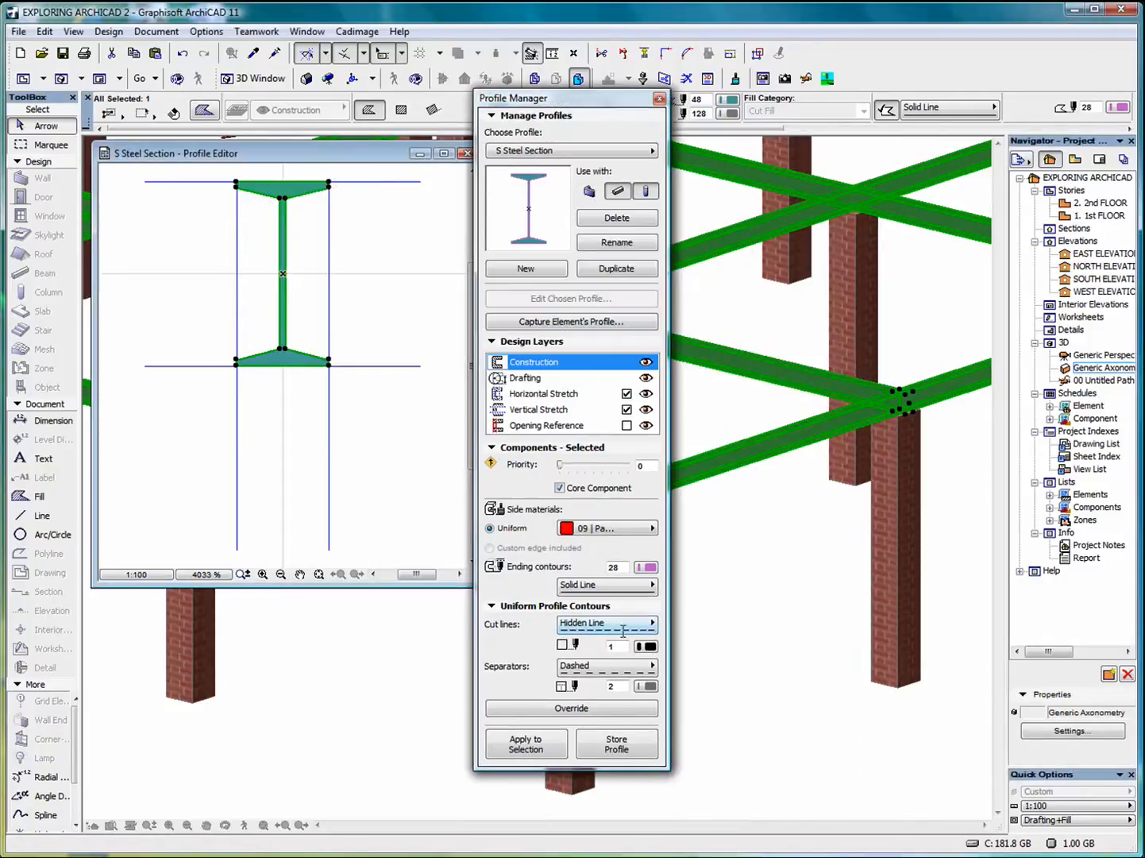
Apply the edited S Steel Section to the selected beams, store the profile, and close the Profile Manager to view them in 3D.
{"action": "left_click", "coordinate": [526, 746]}
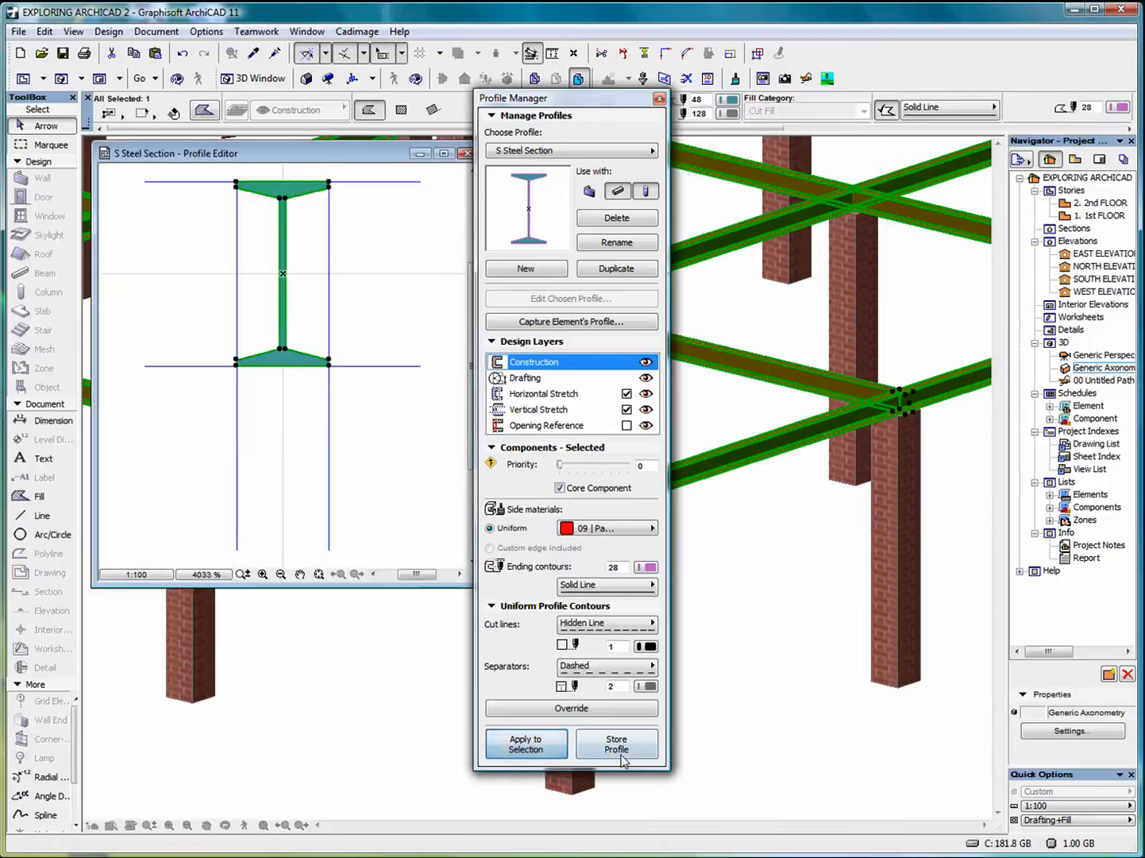
{"action": "left_click", "coordinate": [618, 745]}
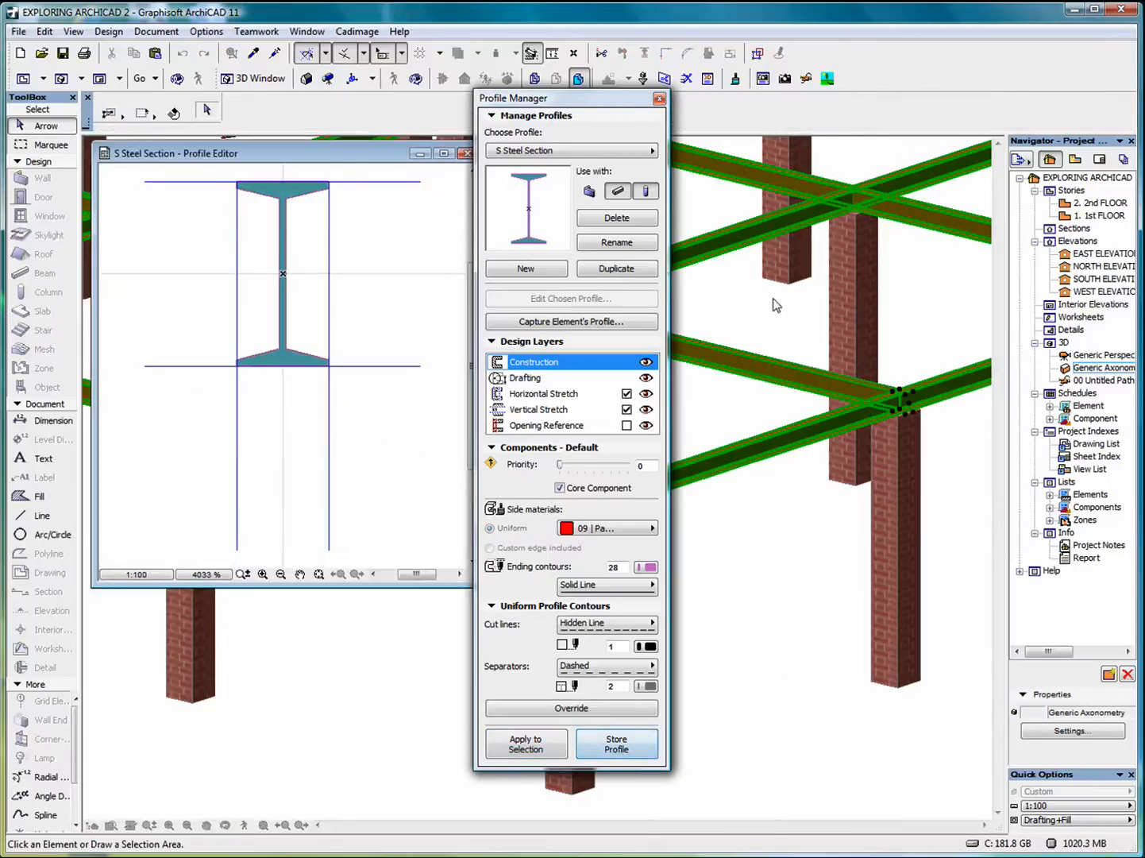
{"action": "left_click", "coordinate": [660, 98]}
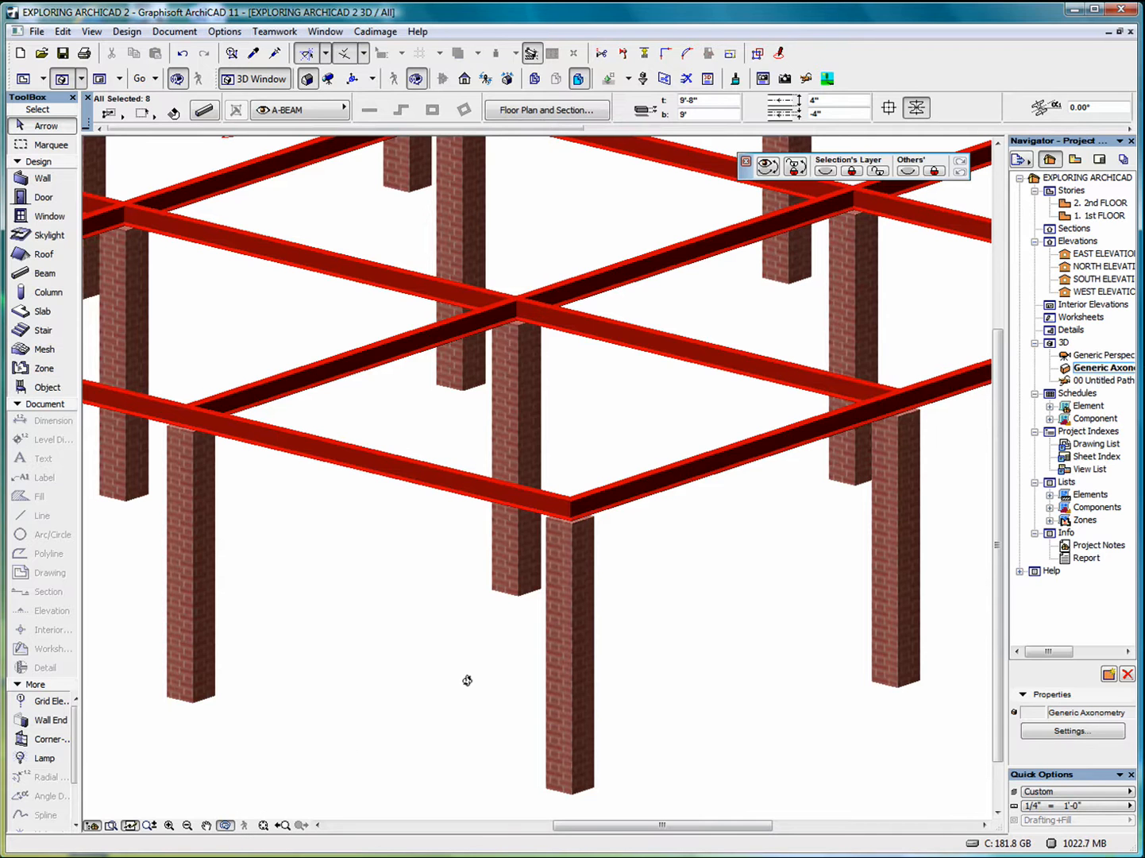
{"action": "left_click_drag", "start_coordinate": [668, 581], "coordinate": [695, 568]}
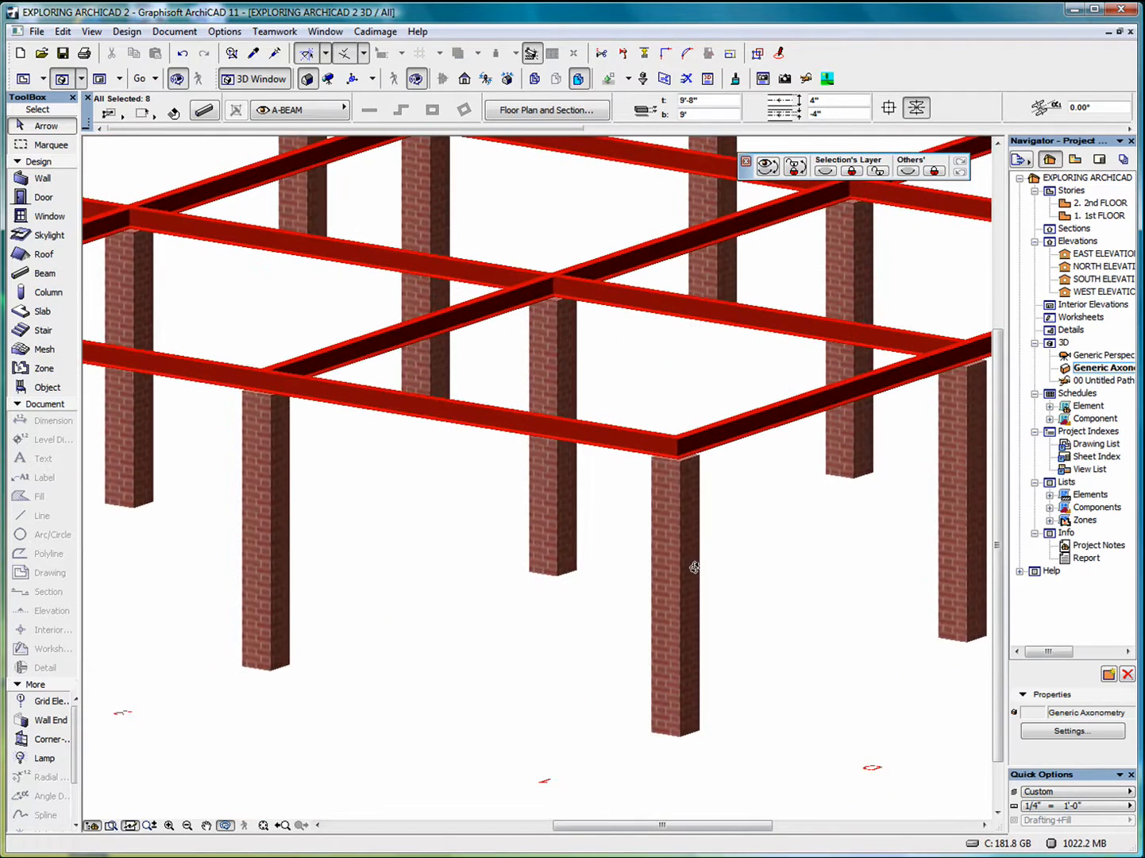
On the 1st floor plan, select all grid elements and show their grid lines only as end segments with a 0" segment length.
{"action": "key", "text": "F2"}
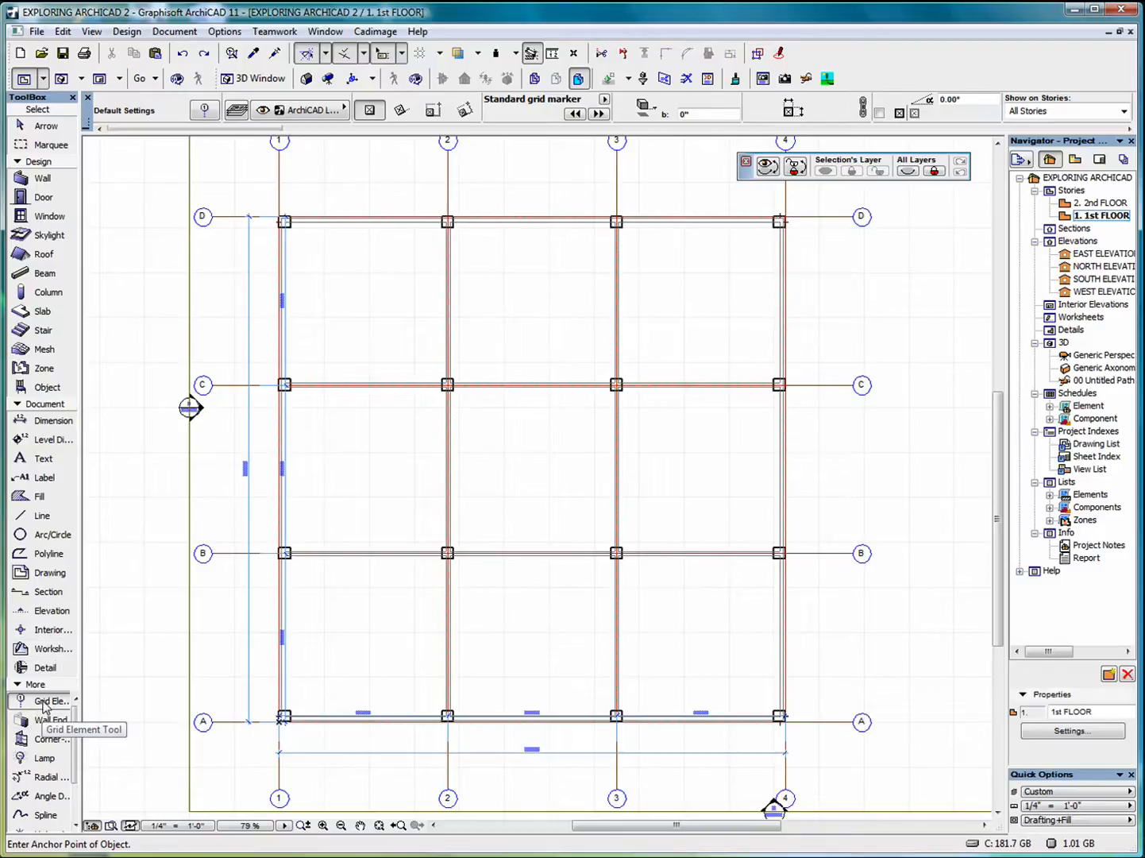
{"action": "right_click", "coordinate": [134, 554]}
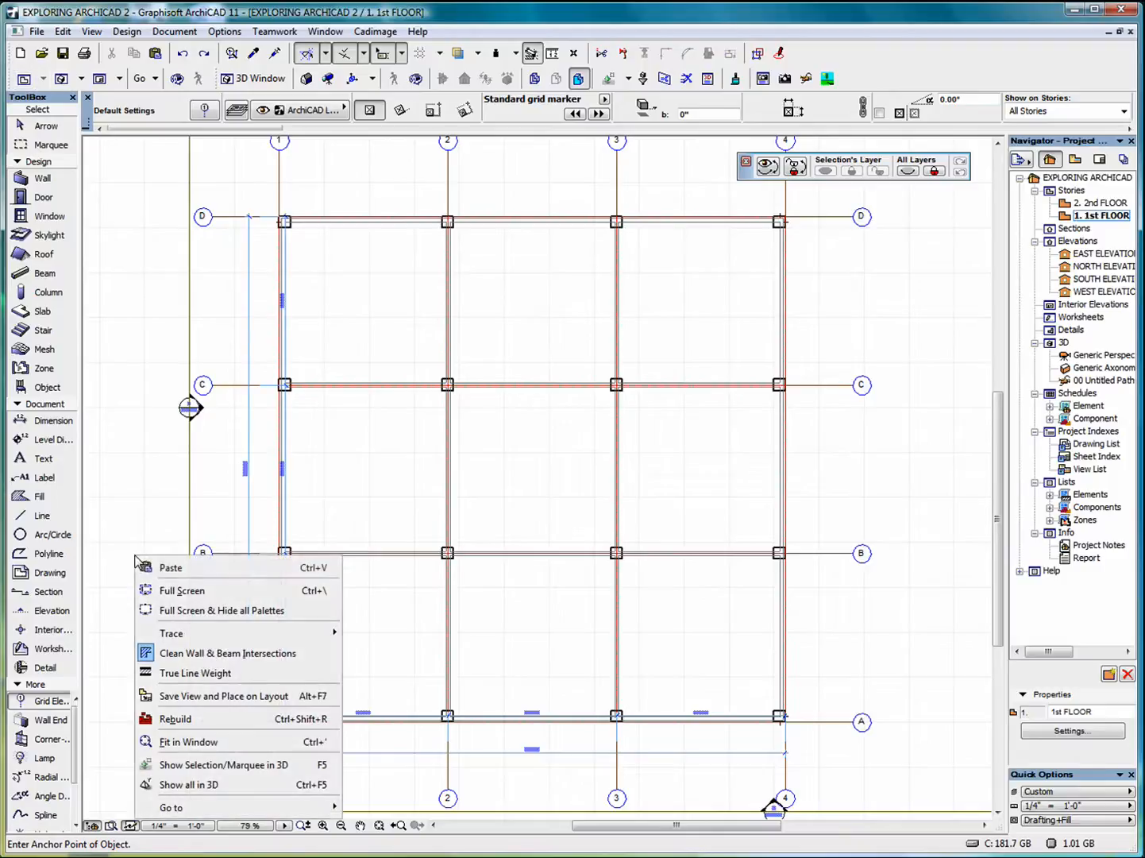
{"action": "left_click", "coordinate": [115, 586]}
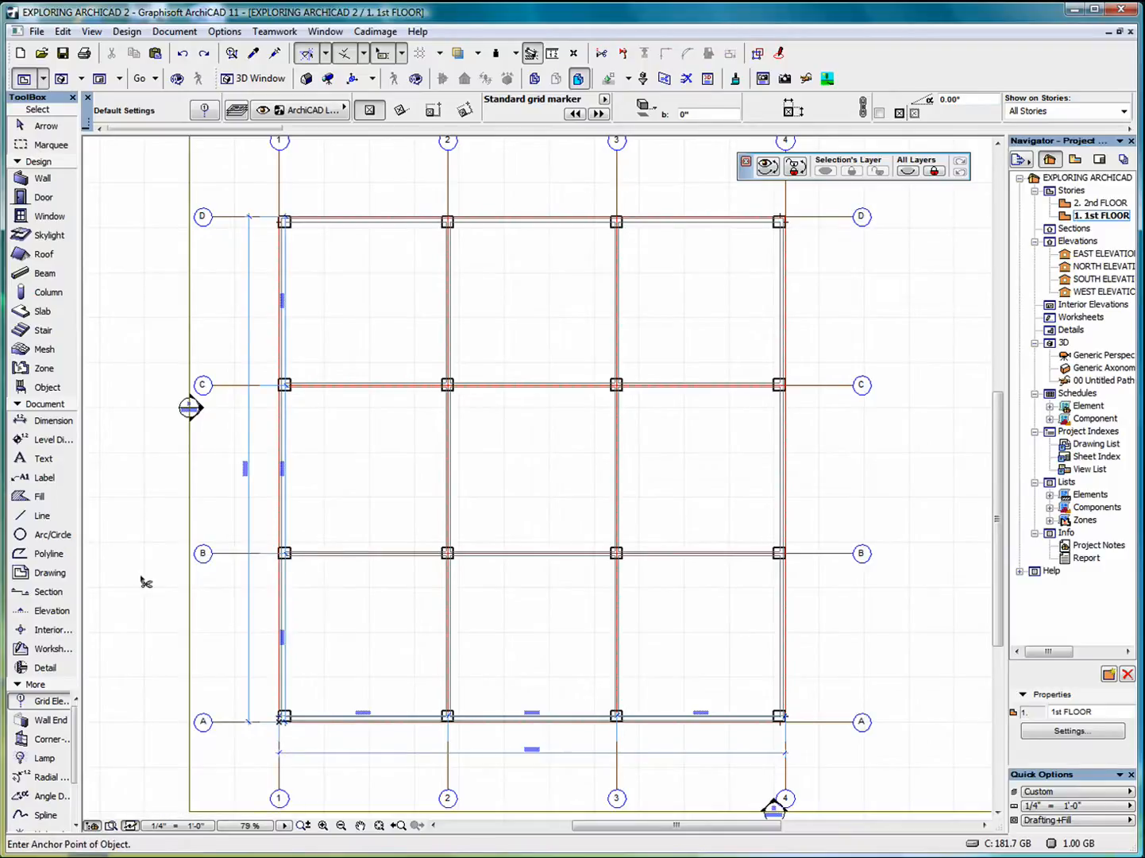
{"action": "right_click", "coordinate": [103, 264]}
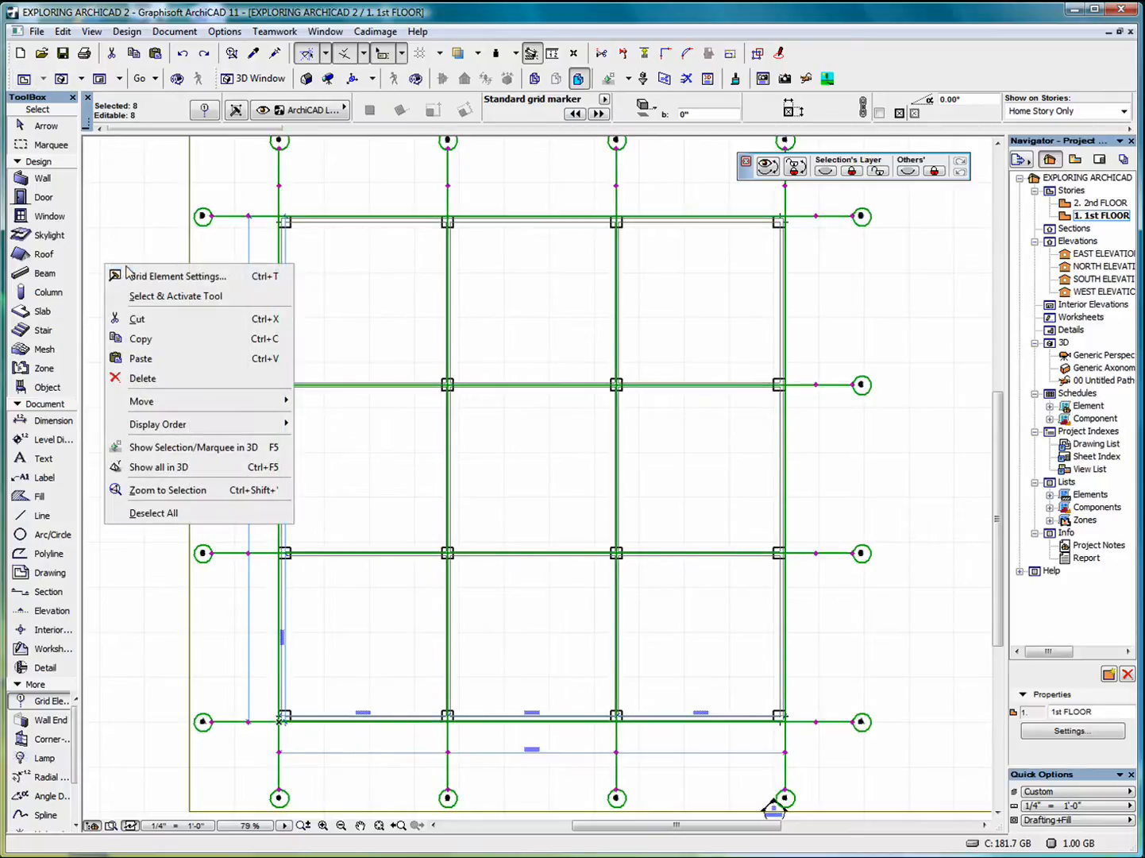
{"action": "left_click", "coordinate": [181, 279]}
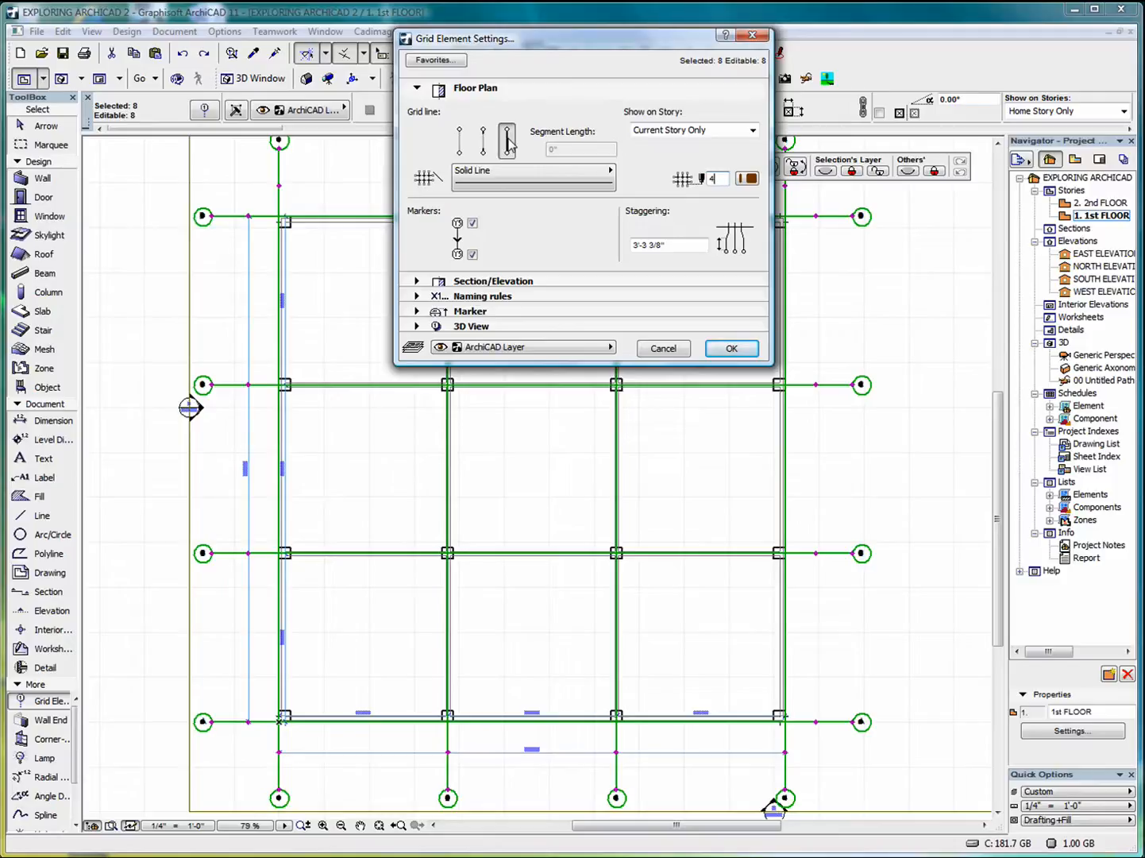
{"action": "left_click", "coordinate": [483, 141]}
{"action": "left_click", "coordinate": [485, 143]}
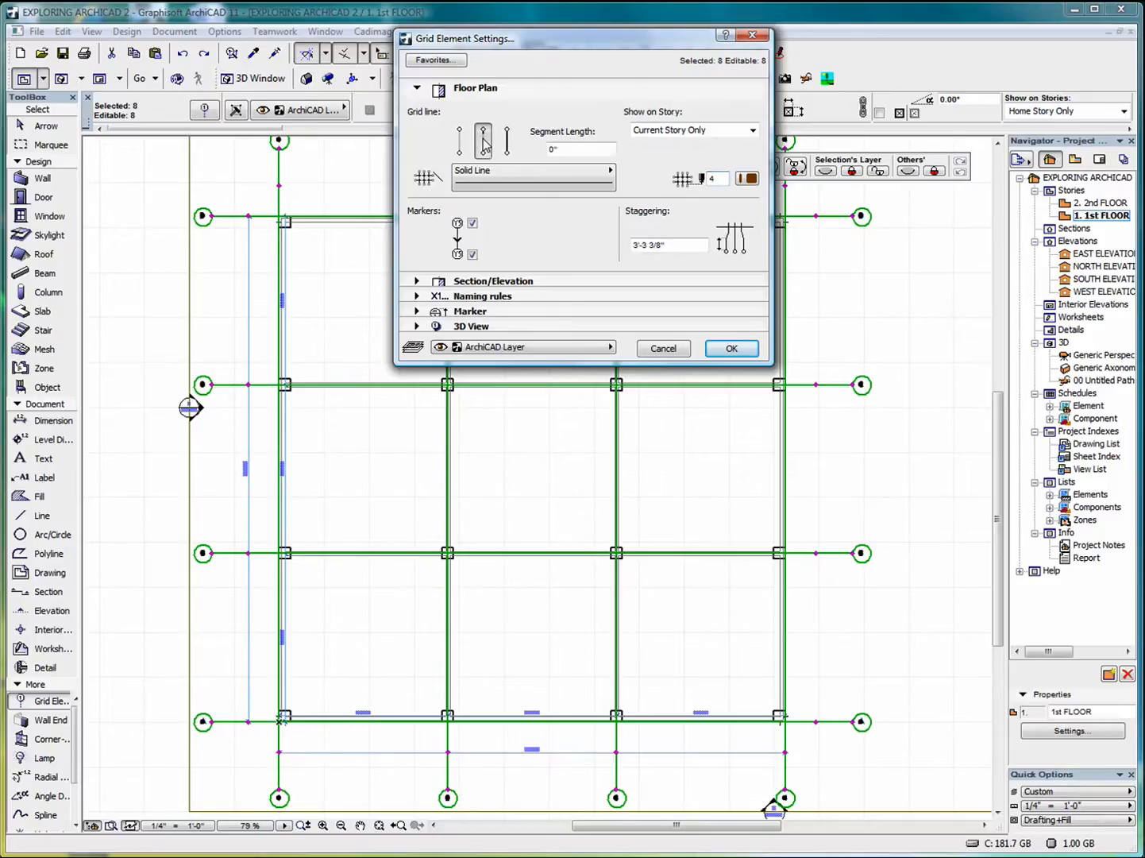
{"action": "left_click", "coordinate": [731, 349]}
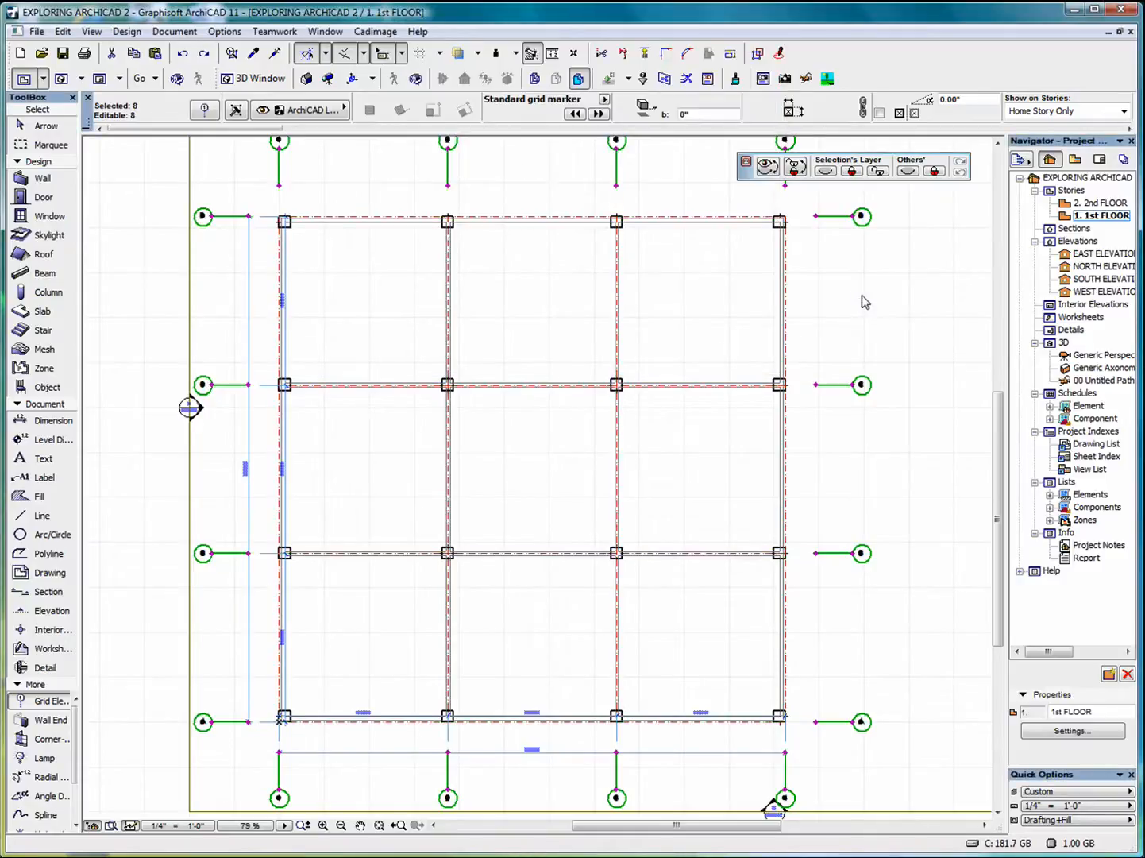
{"action": "key", "text": "Escape"}
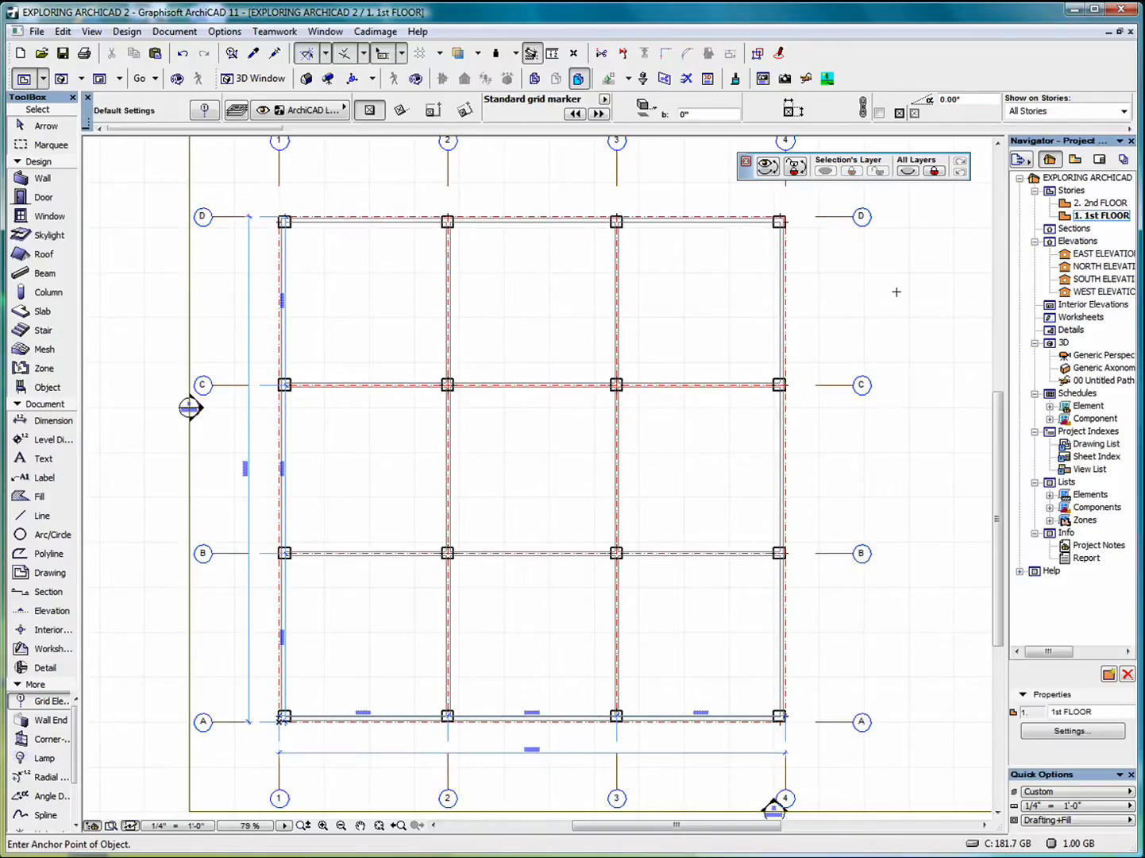
Set the selected grid elements to show on a custom set of stories, including both the 1st FLOOR and 2nd FLOOR.
{"action": "left_click", "coordinate": [184, 56]}
{"action": "key", "text": "Escape"}
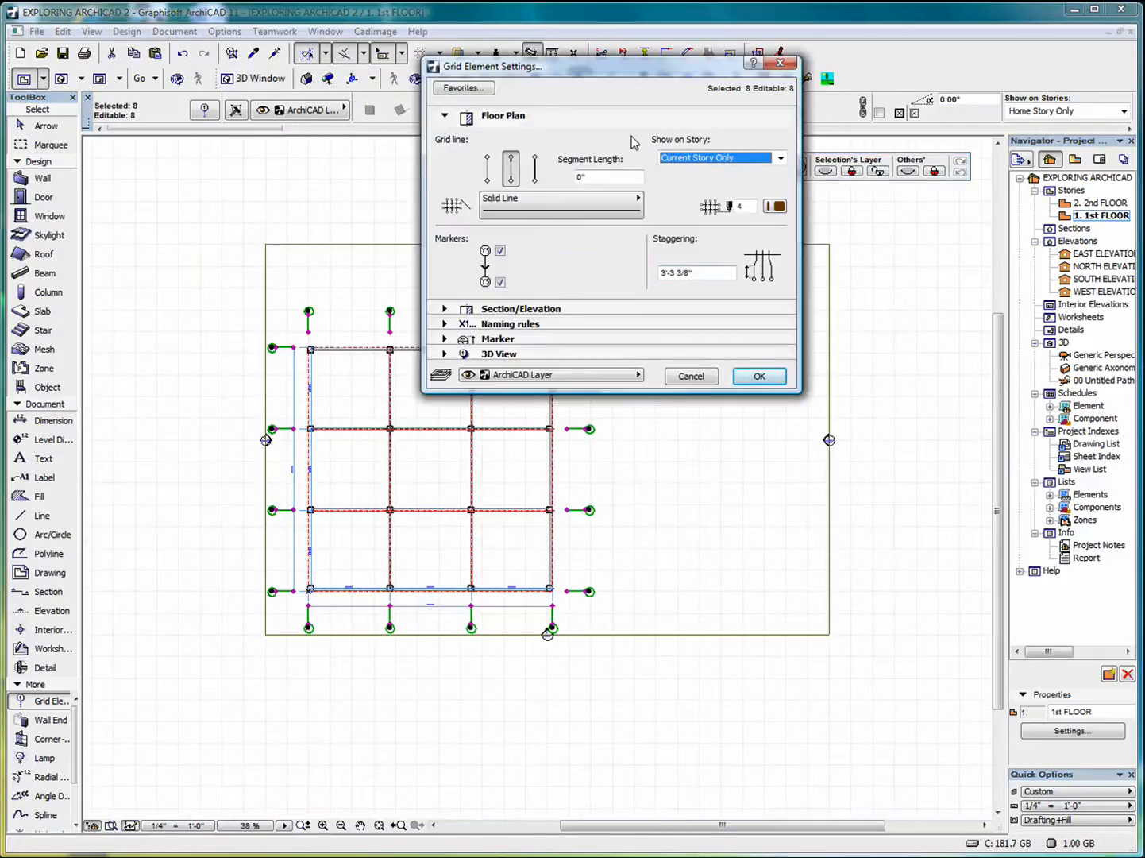
{"action": "left_click", "coordinate": [781, 161]}
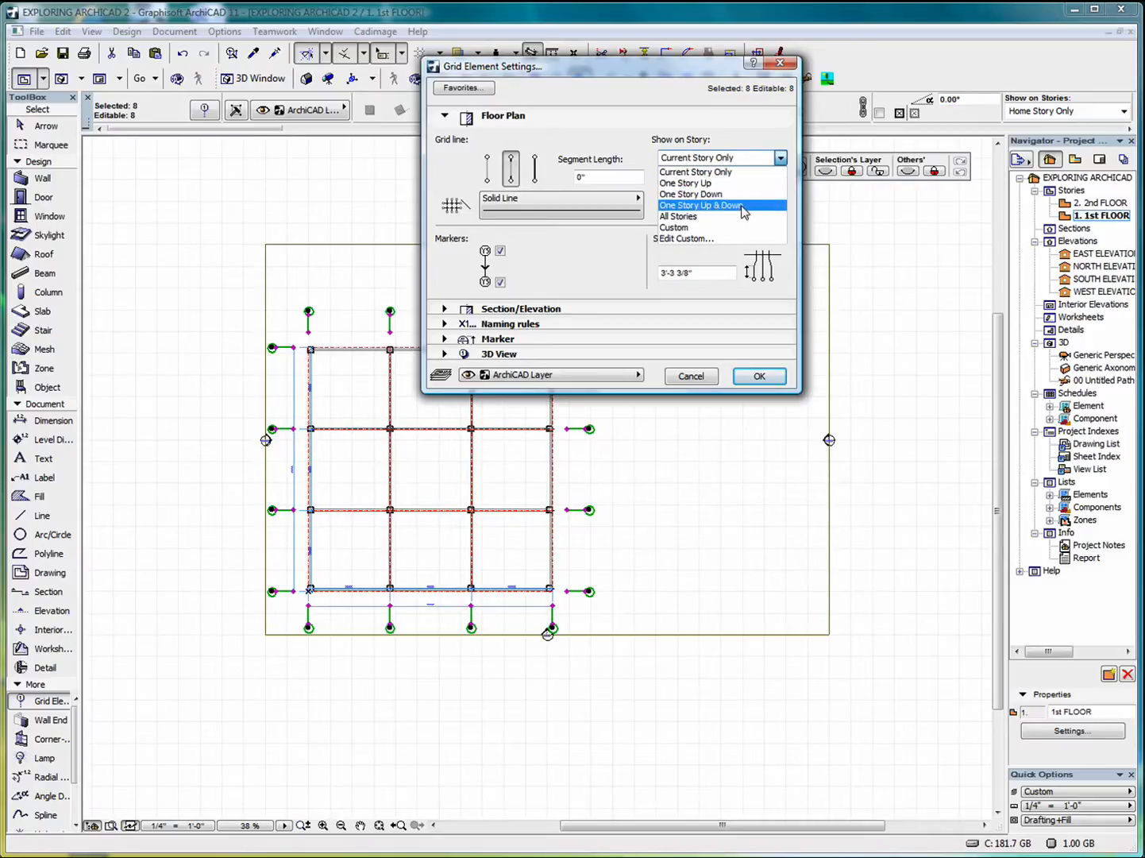
{"action": "left_click", "coordinate": [696, 238]}
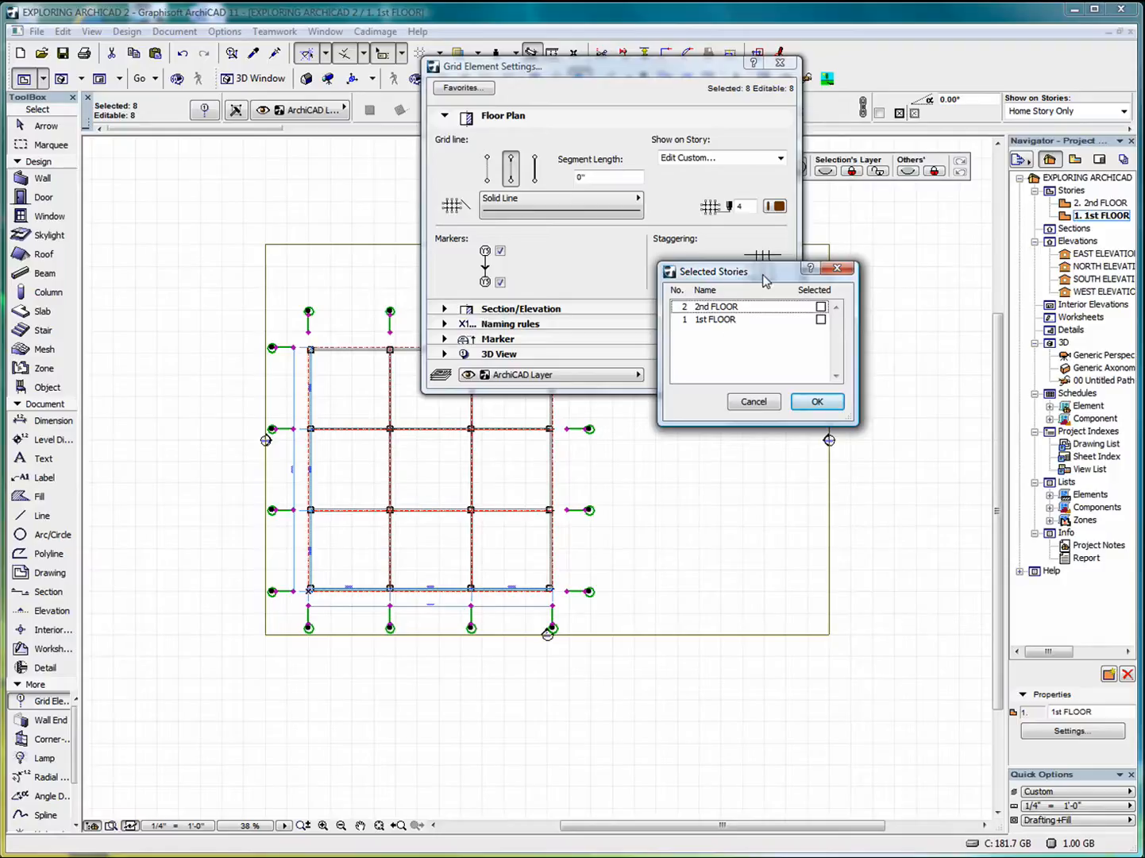
{"action": "left_click", "coordinate": [822, 321]}
{"action": "left_click", "coordinate": [821, 308]}
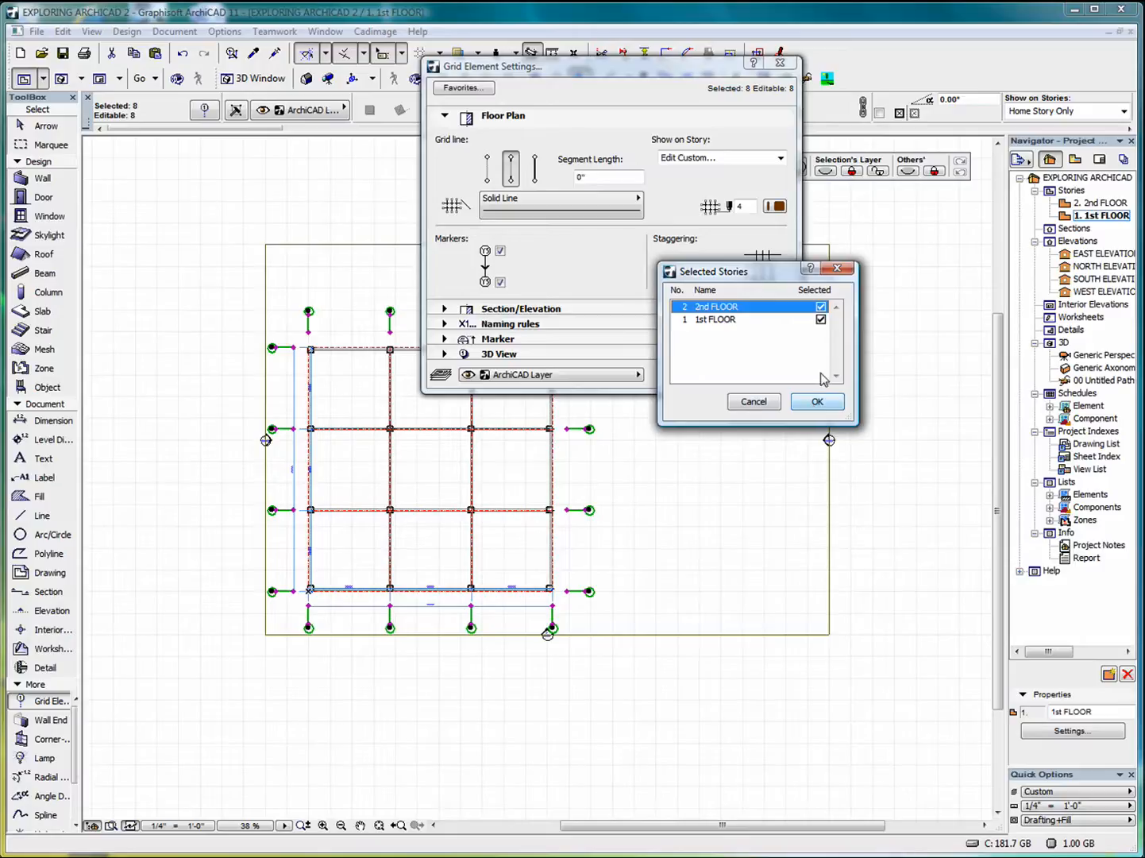
{"action": "left_click", "coordinate": [818, 404]}
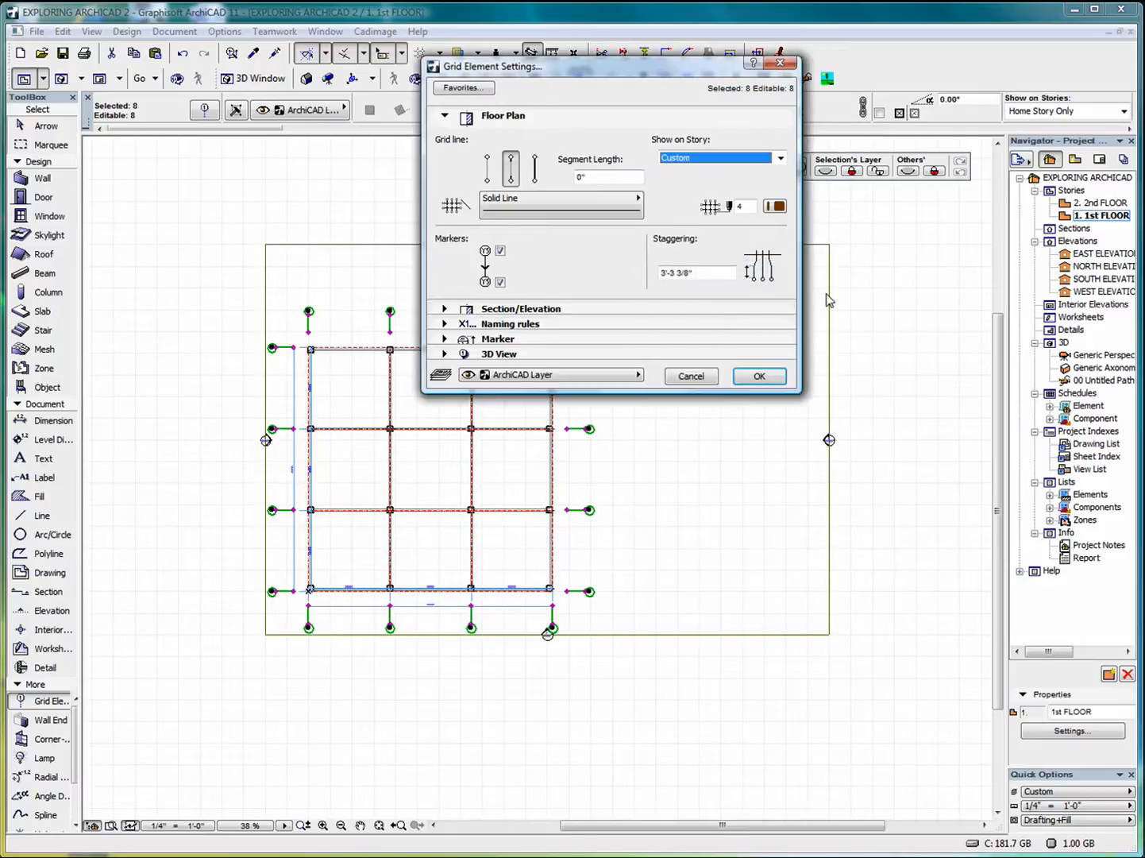
{"action": "left_click", "coordinate": [760, 378]}
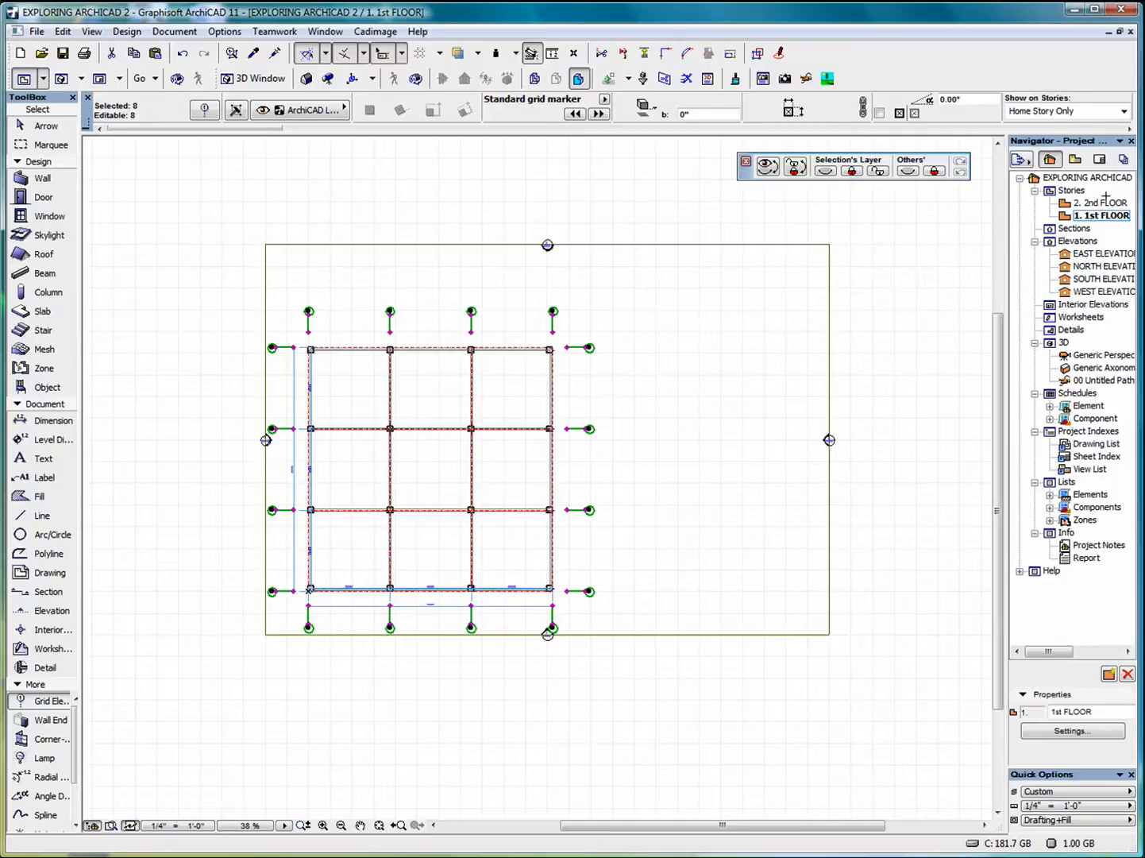
On the 2nd floor plan, set all grid elements to display full-length grid lines, and return to the 1st floor plan.
{"action": "double_click", "coordinate": [1080, 204]}
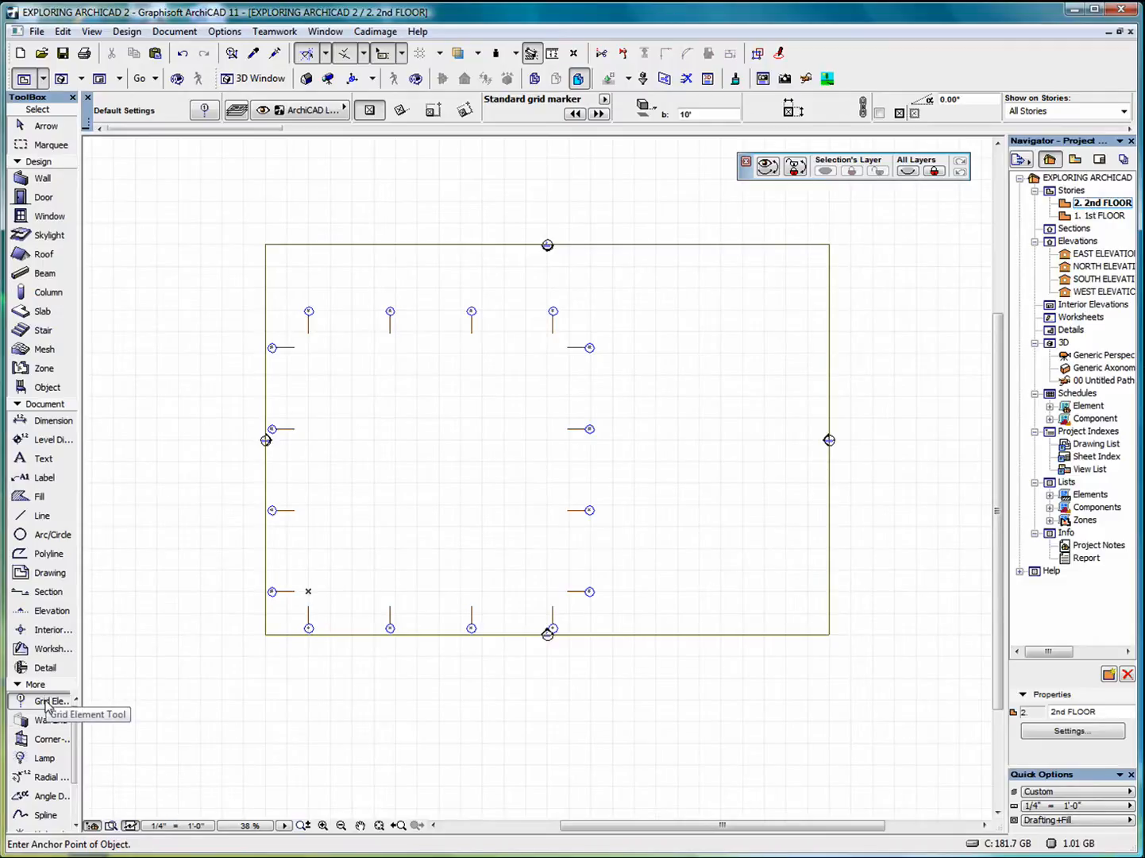
{"action": "key", "text": "ctrl+a"}
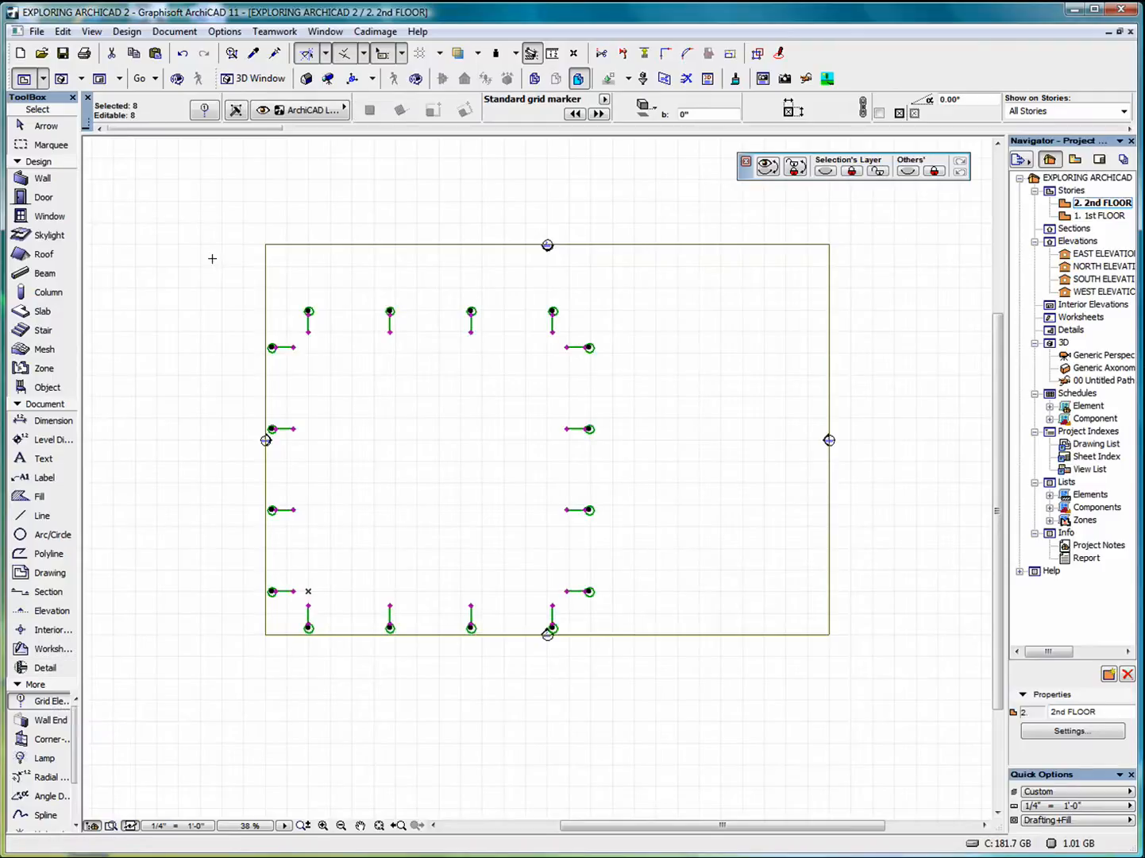
{"action": "right_click", "coordinate": [213, 259]}
{"action": "left_click", "coordinate": [273, 274]}
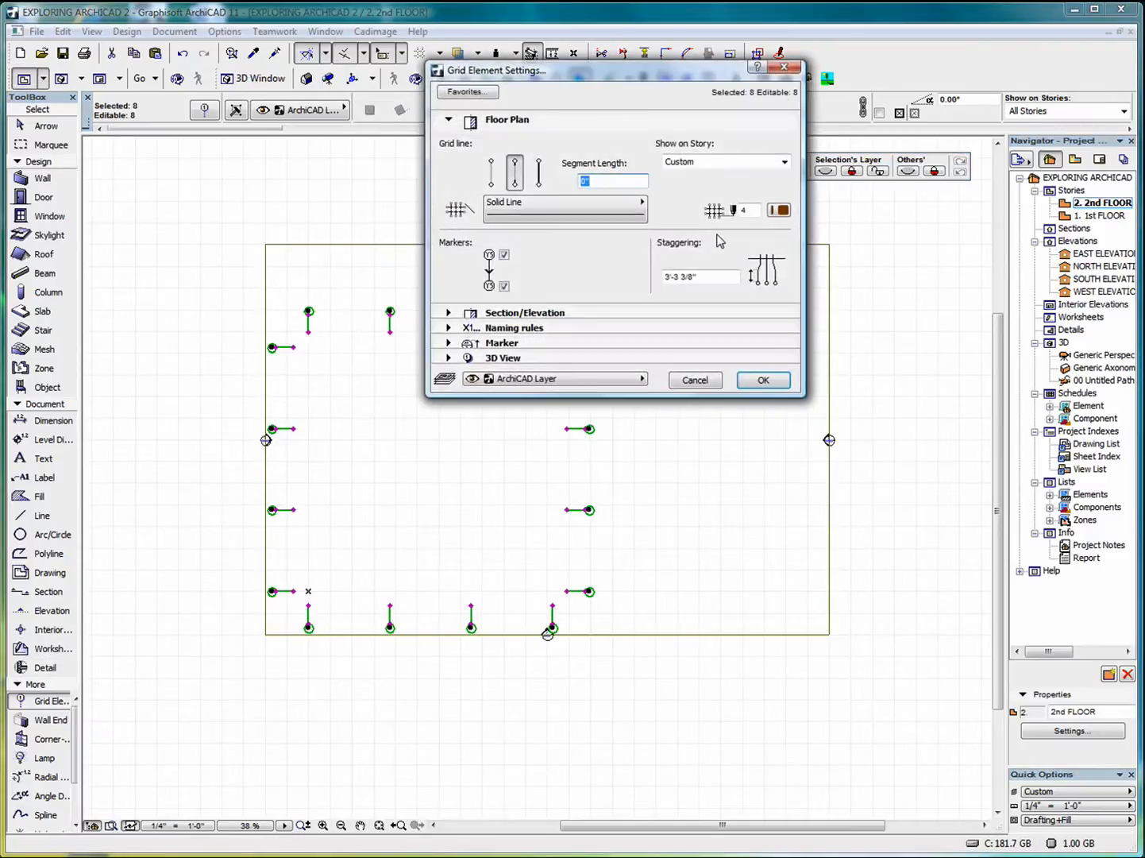
{"action": "left_click", "coordinate": [541, 170]}
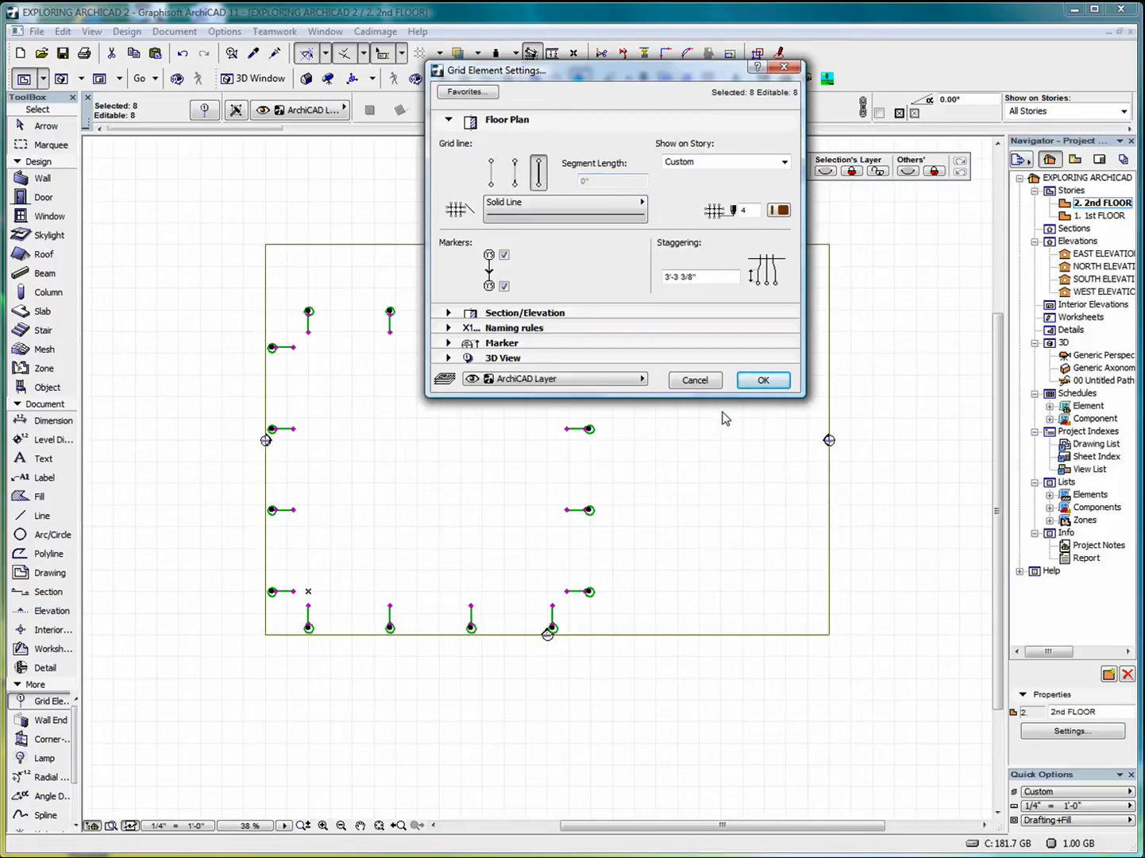
{"action": "left_click", "coordinate": [764, 381]}
{"action": "left_click", "coordinate": [766, 381]}
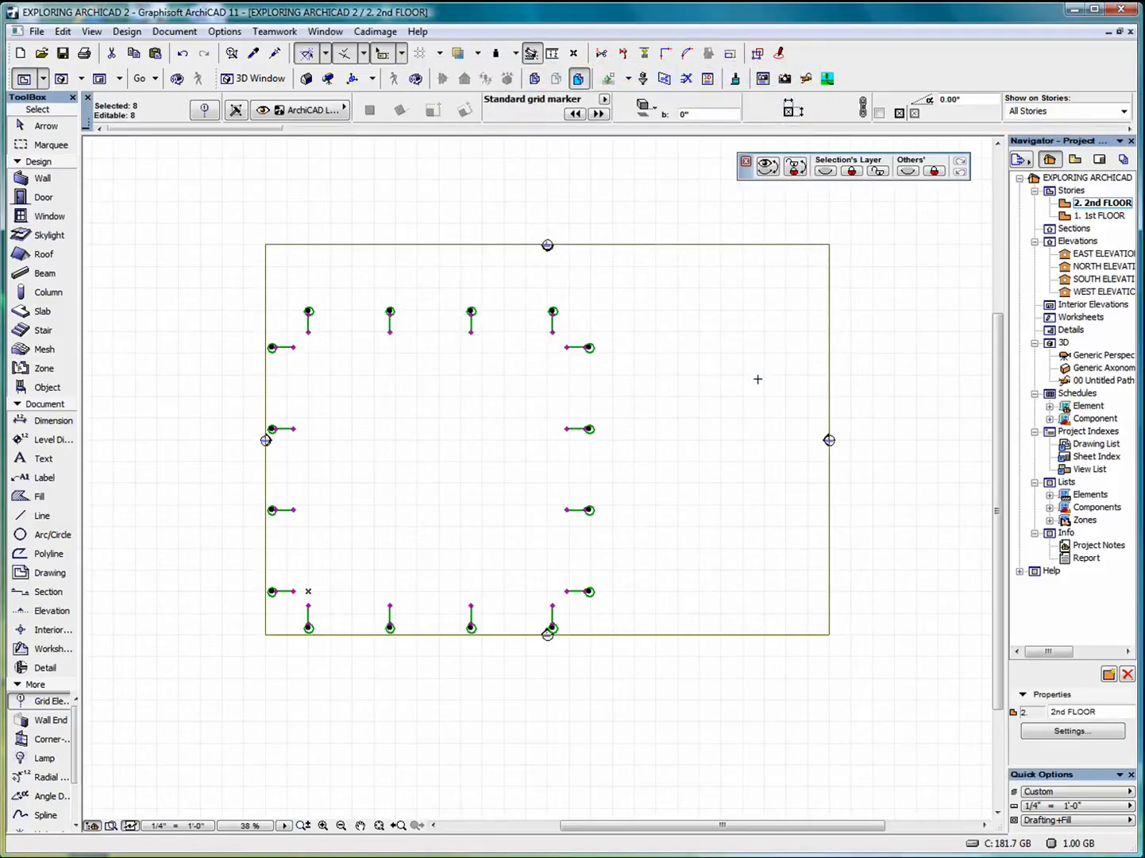
{"action": "double_click", "coordinate": [1095, 216]}
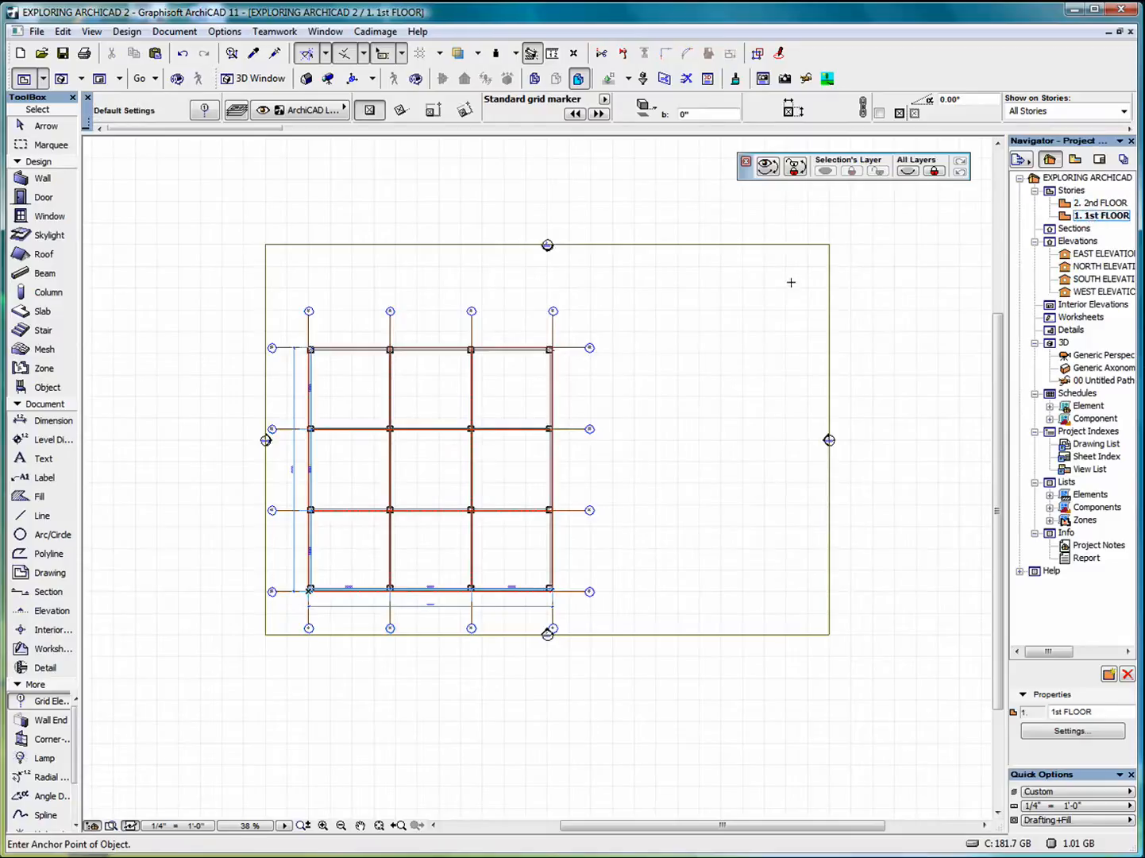